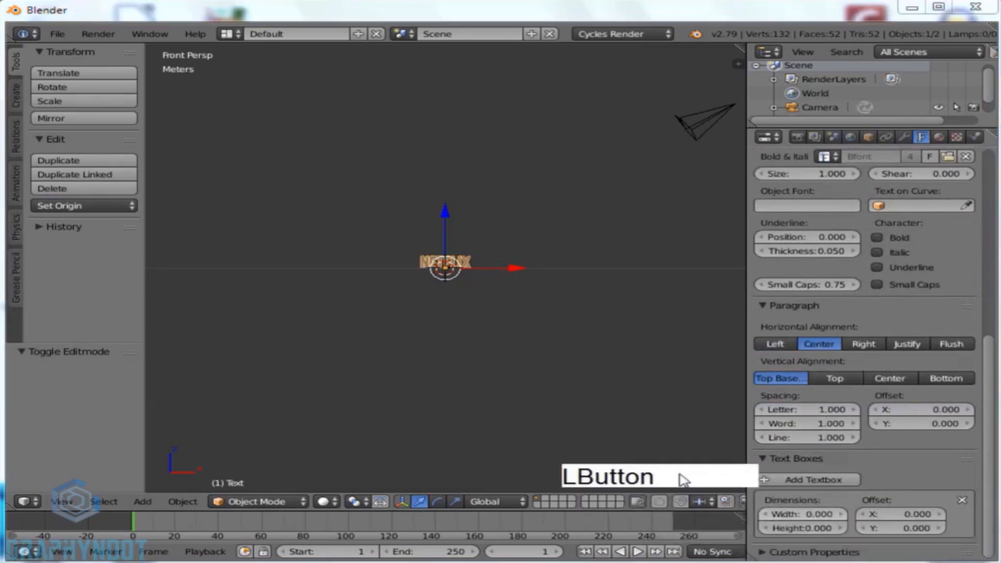
Step: Save the project as "netflix intro" in the Netflix tutorial files folder
key("ctrl+s")
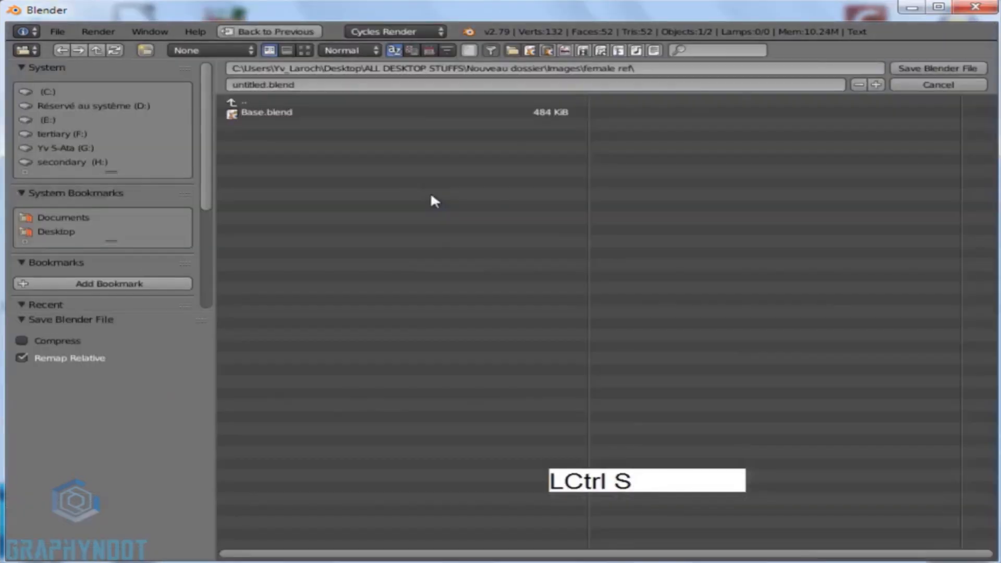
scroll(104, 209, "down", 8)
left_click(73, 190)
left_click(290, 85)
type("netflix intro")
key("Return")
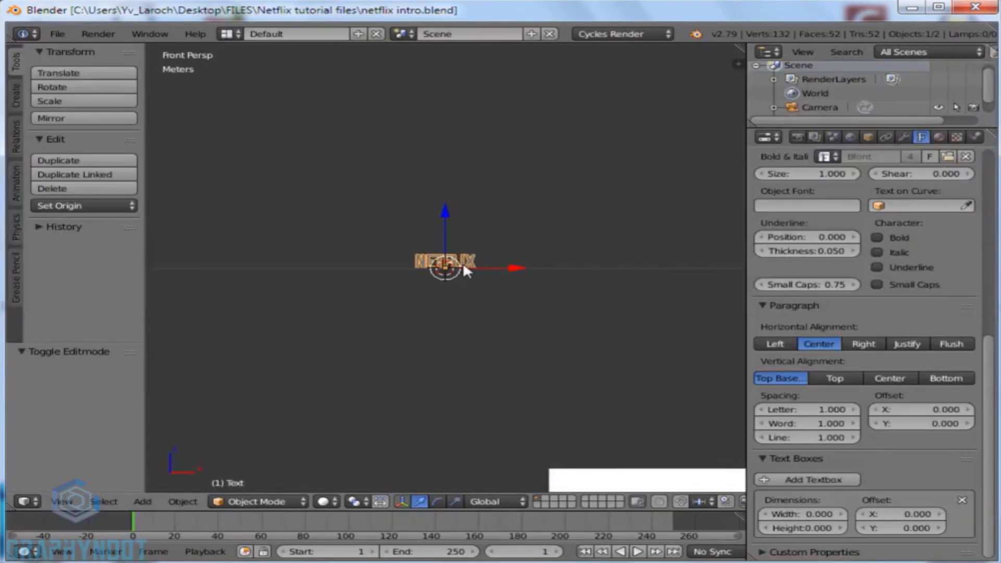
Step: Scale the NETFLIX text uniformly by a factor of 3 and save the file
key("s")
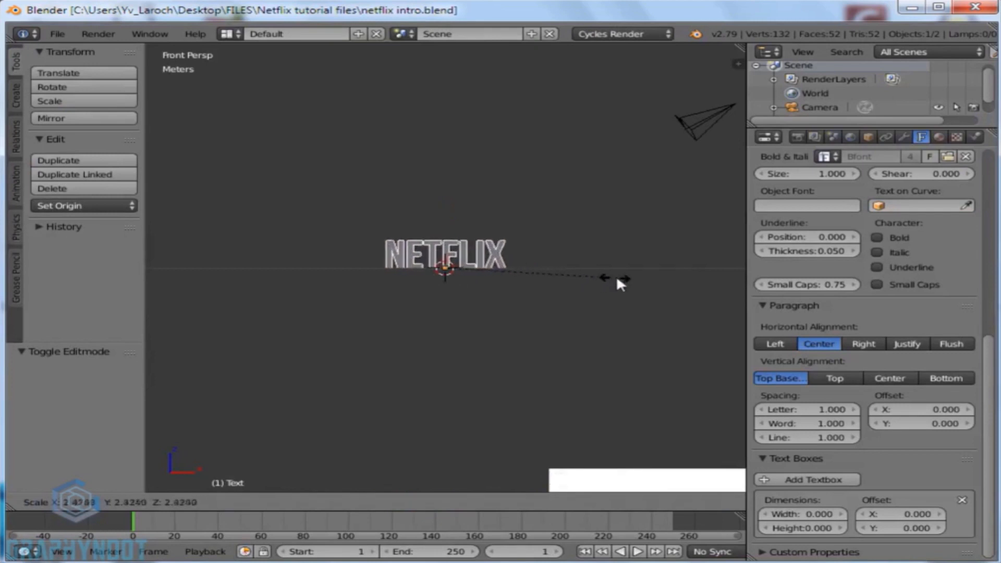
key("ctrl")
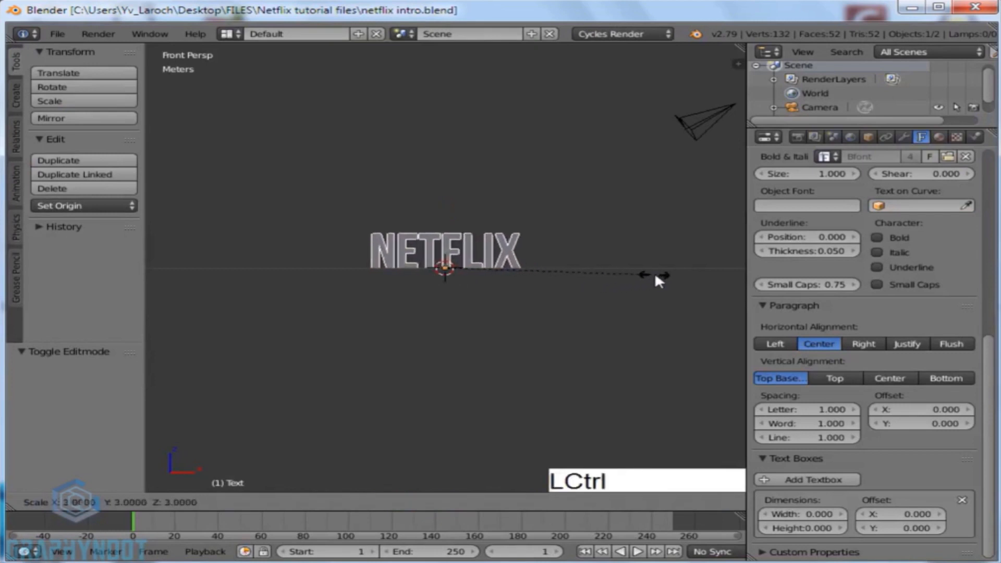
left_click(655, 272)
key("ctrl+s")
left_click(593, 286)
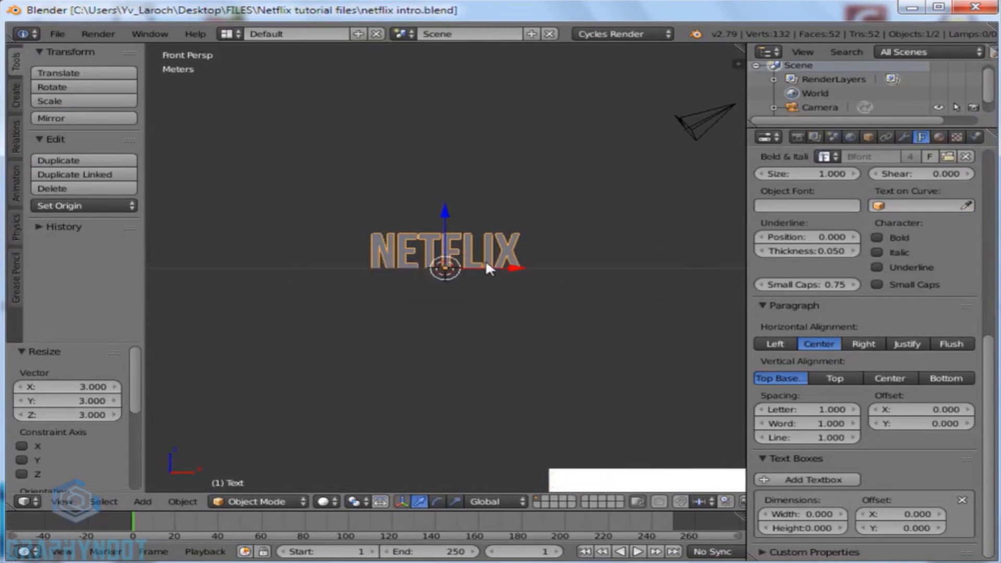
Step: Add a lattice object and raise it along Z to the middle of the NETFLIX text's height
key("shift+a")
left_click(375, 313)
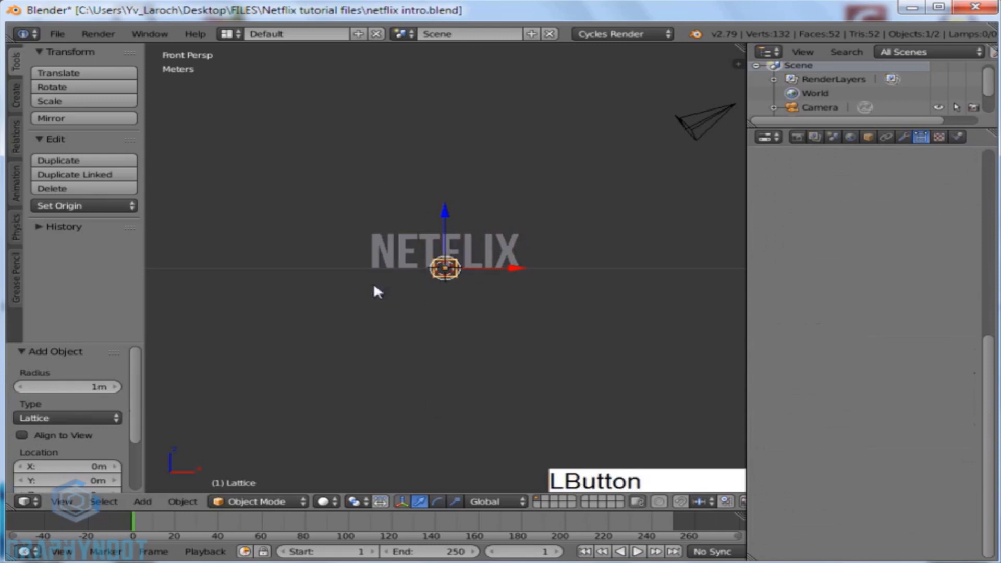
scroll(471, 272, "up", 4)
scroll(471, 272, "down", 1)
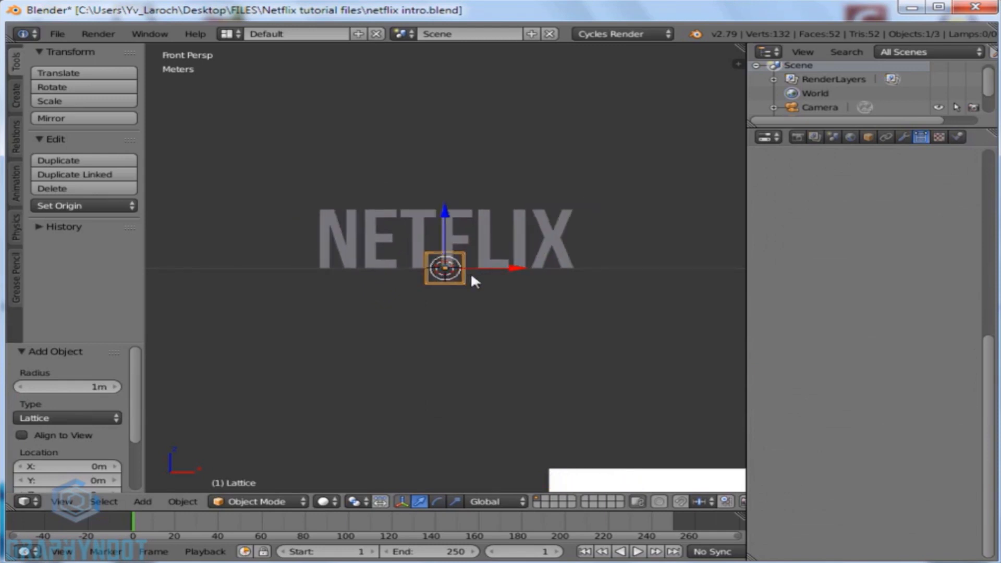
key("g")
key("z")
left_click(479, 256, "ctrl")
Step: Enlarge the lattice and stretch it along X, finishing with an X scale of 0.5, to enclose the whole NETFLIX text
scroll(483, 255, "down", 2)
key("s")
left_click(534, 265, "ctrl")
key("s")
key("x")
left_click(671, 260, "ctrl")
key("s")
key("x")
left_click(536, 274, "ctrl")
Step: Set the lattice's U resolution to 5
key("KP_5")
scroll(505, 230, "up", 1)
scroll(505, 229, "down", 2)
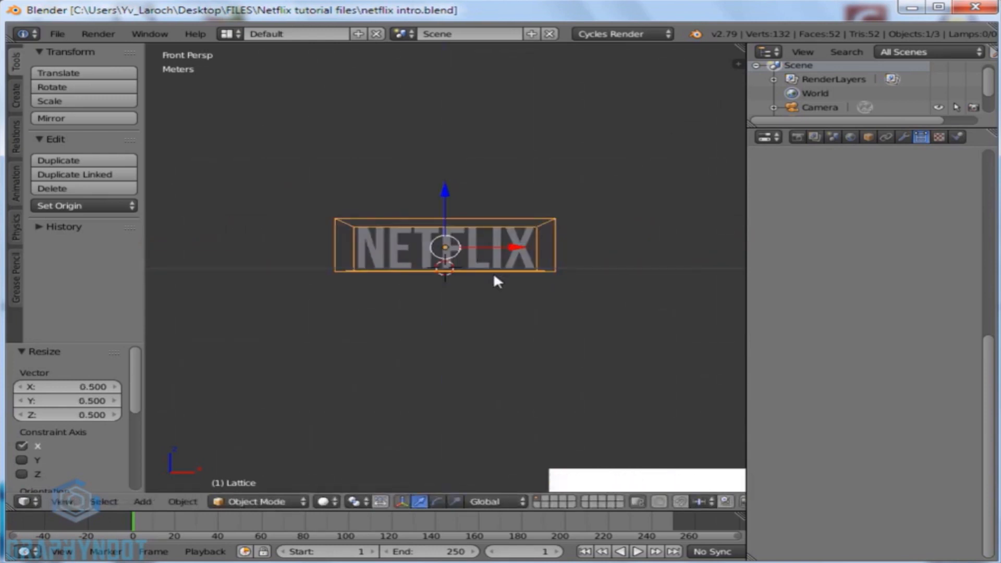
key("KP_5")
scroll(500, 258, "up", 2)
scroll(502, 257, "up", 1)
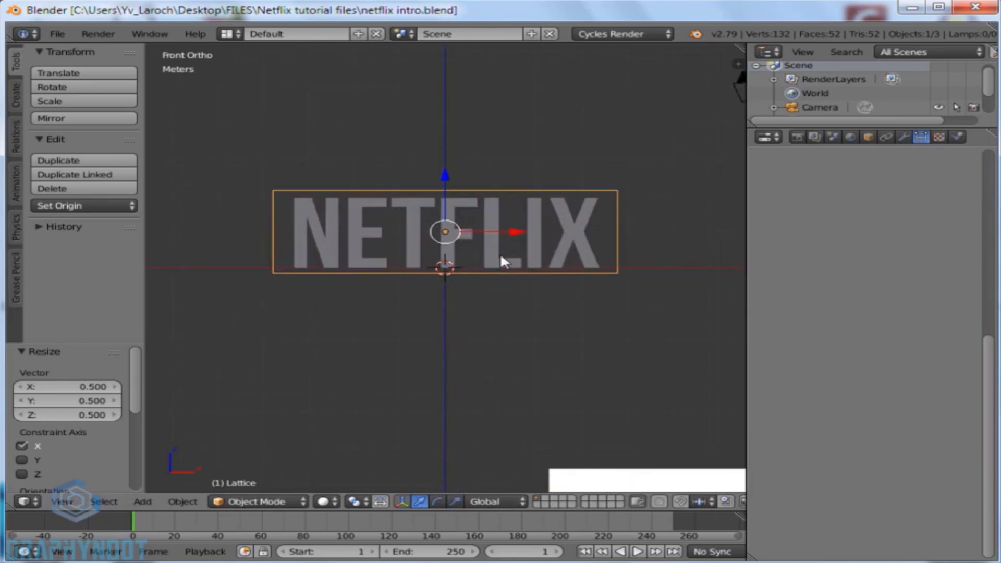
mouse_move(893, 183)
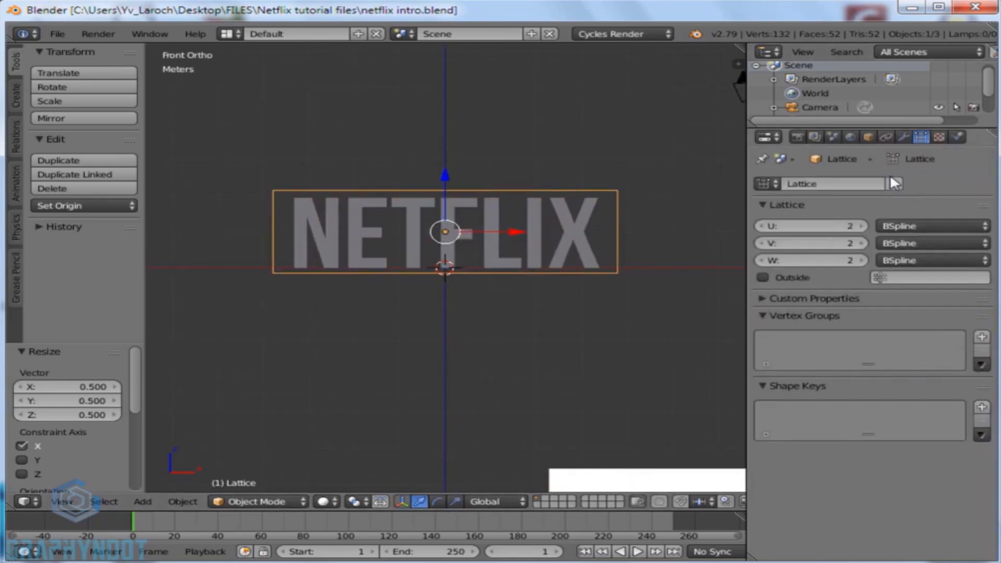
left_click(827, 225)
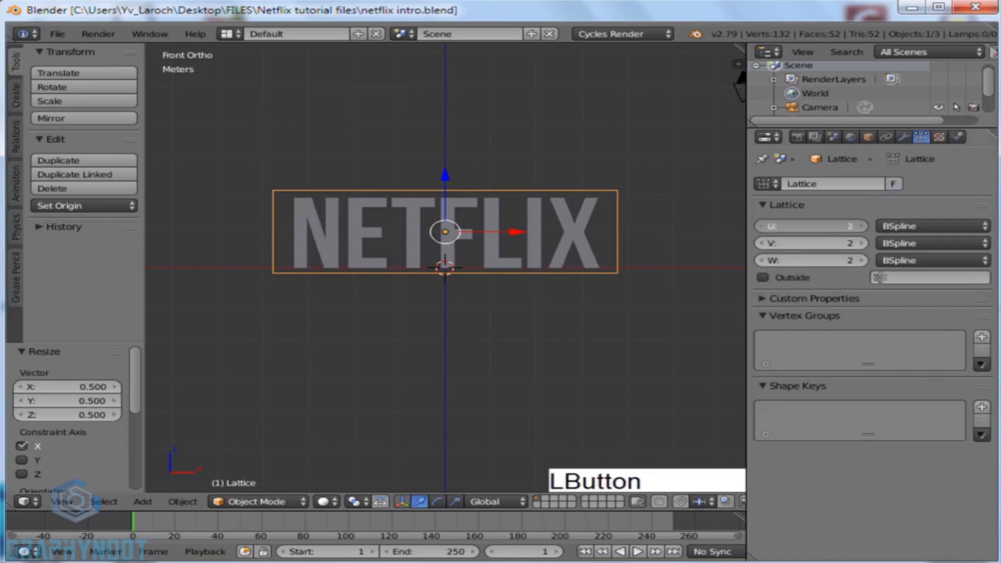
type("5")
key("Return")
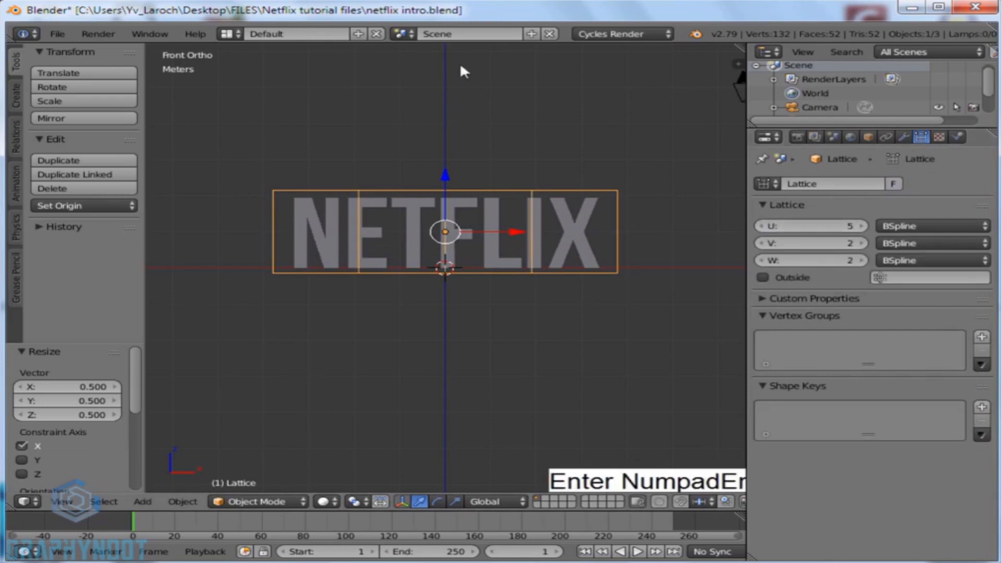
Step: Add a Lattice modifier to the NETFLIX text with the lattice as its target object
right_click(566, 210)
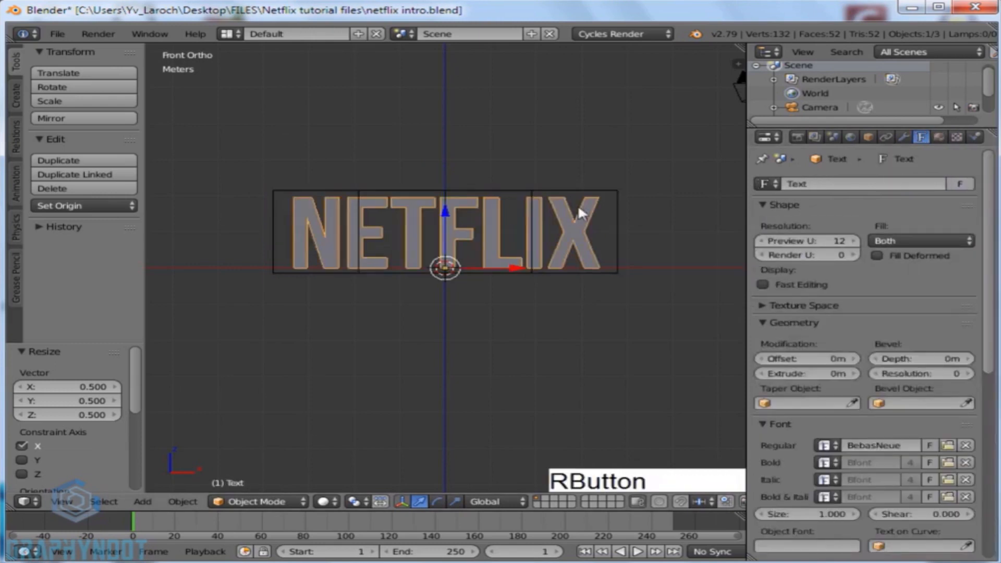
left_click(904, 137)
left_click(868, 181)
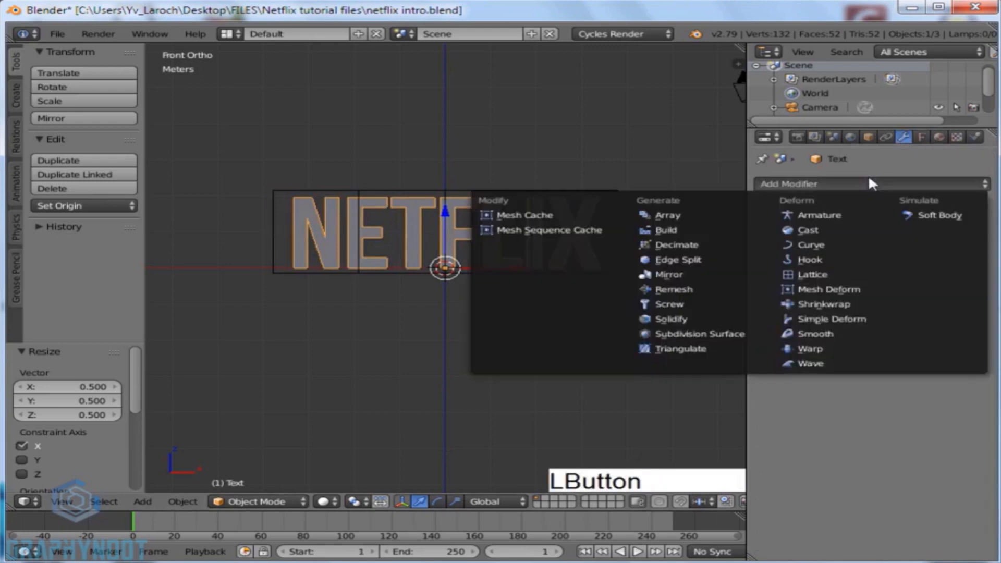
left_click(839, 274)
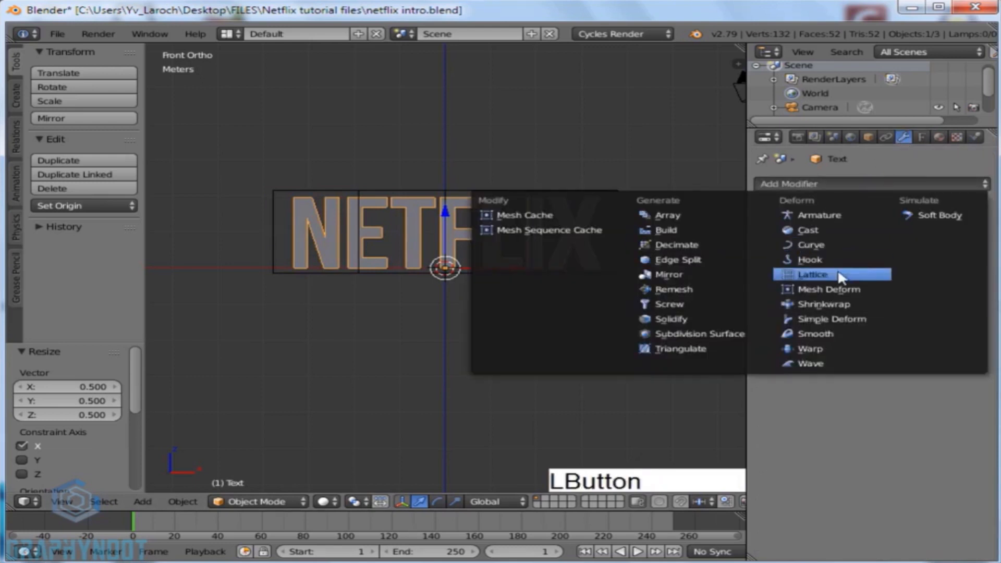
left_click(814, 259)
left_click(772, 277)
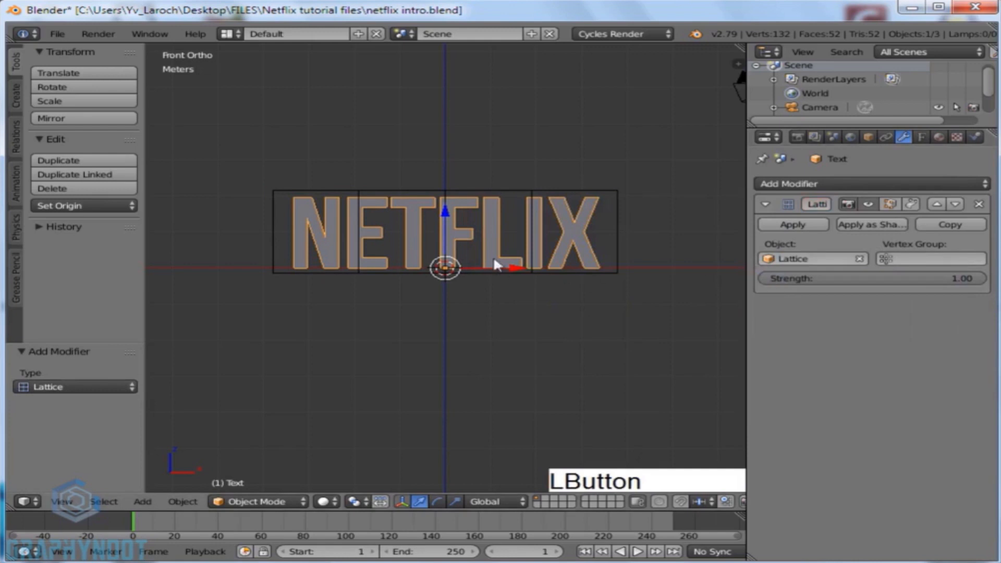
Step: Edit the lattice by raising its three inner bottom point pairs about 45 cm along Z, and save the file
key("a")
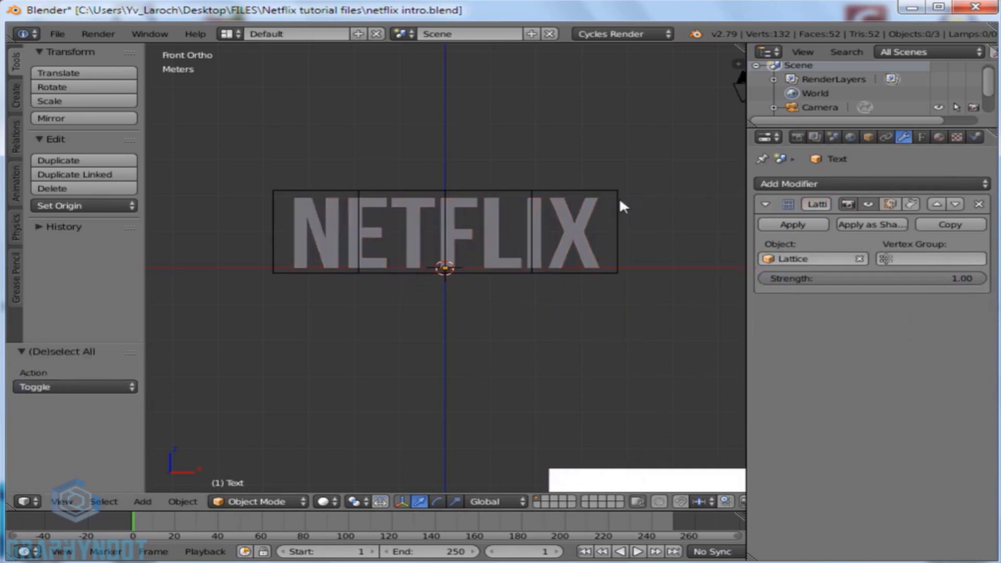
right_click(543, 271)
key("Tab")
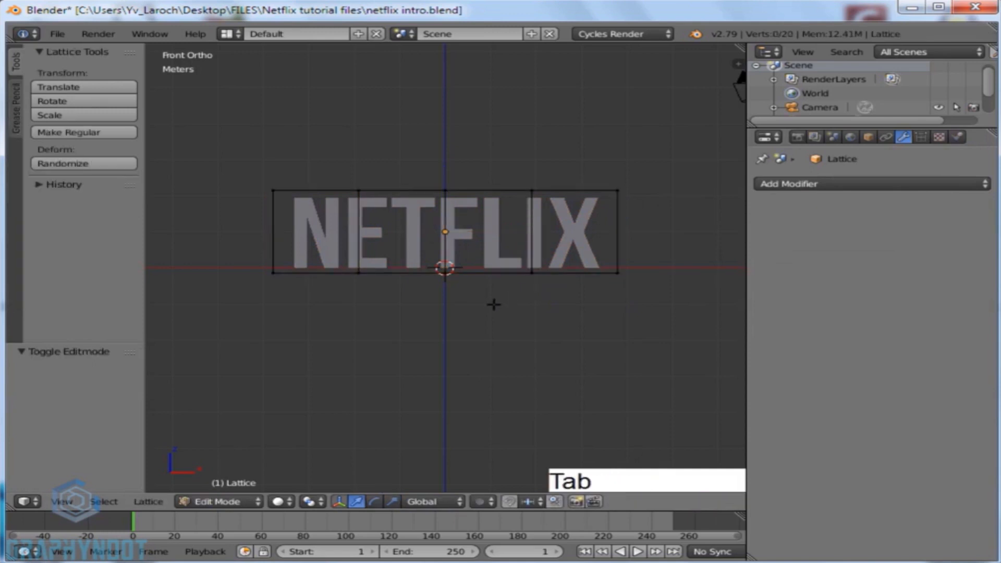
key("c")
mouse_move(364, 284)
left_mouse_down()
mouse_move(445, 292)
mouse_move(528, 283)
left_mouse_up()
right_click(527, 283)
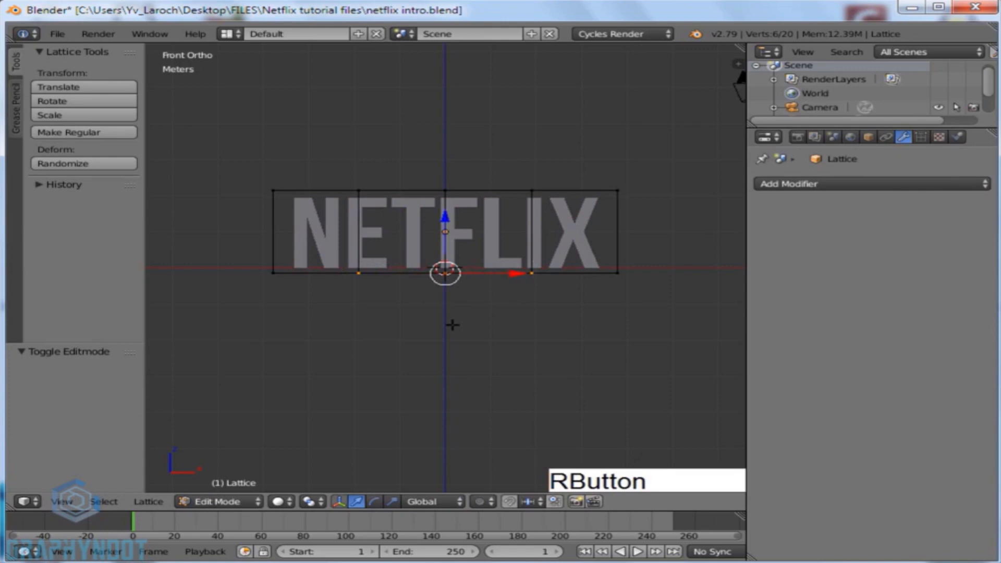
key("g")
key("z")
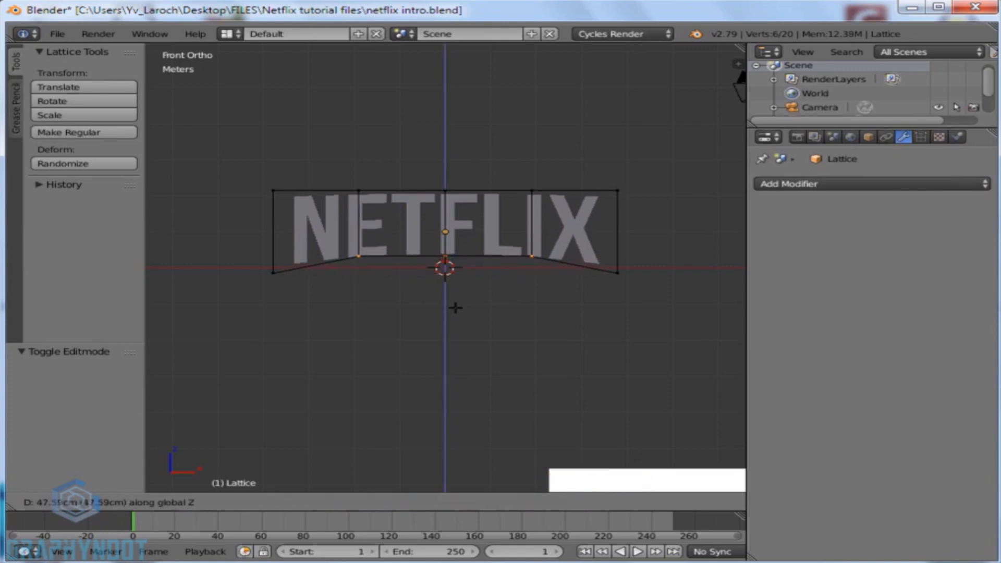
left_click(455, 309)
key("ctrl+s")
left_click(456, 310)
Step: Raise only the lattice's bottom centre points about 19 cm along Z and save the file
key("a")
key("c")
left_click(445, 258)
right_click(445, 264)
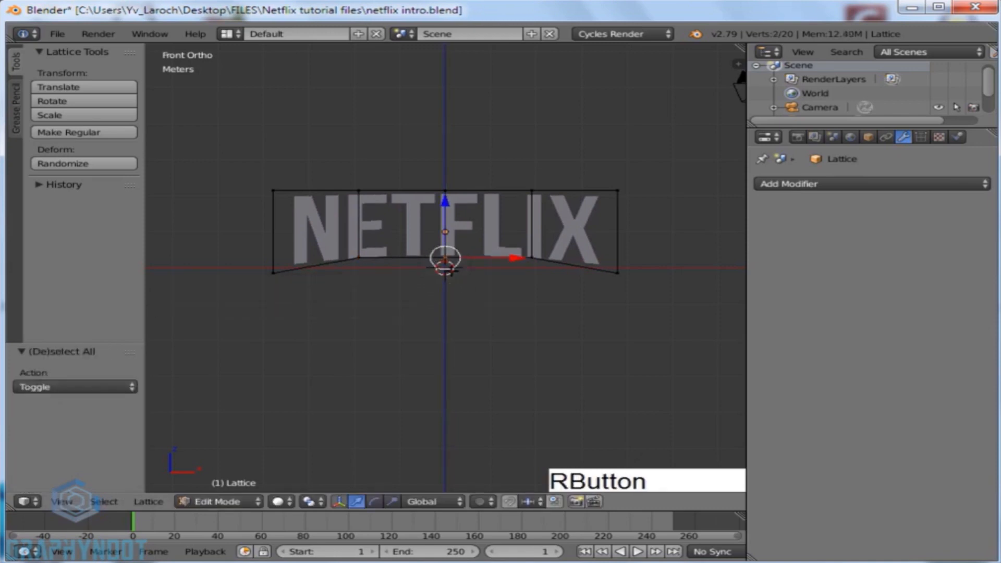
key("g")
key("z")
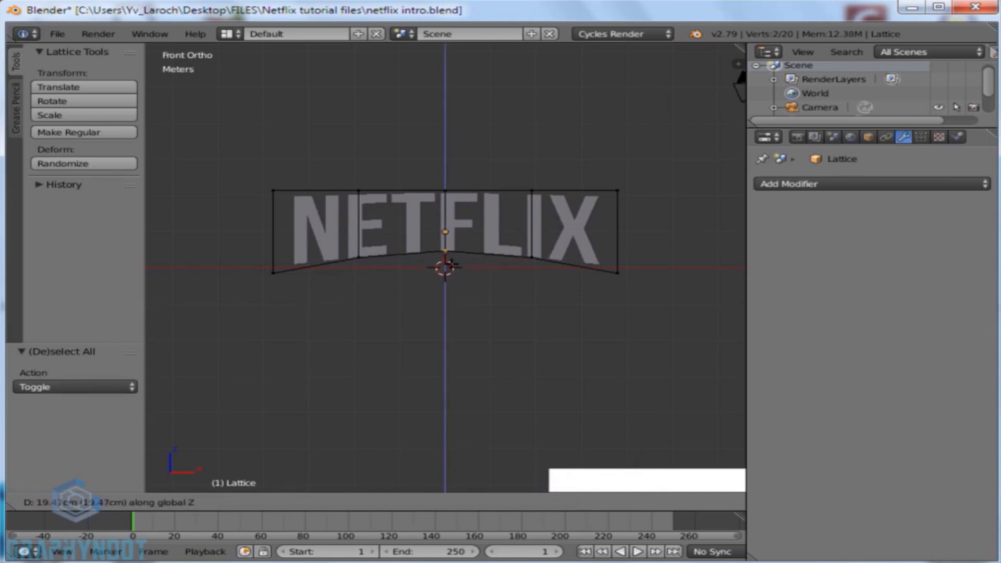
left_click(452, 263)
key("ctrl+s")
left_click(447, 259)
Step: Lower the lattice's top centre points about 6.5 cm along Z and return to Object Mode
key("a")
key("v")
key("c")
left_click(445, 189)
right_click(445, 187)
key("g")
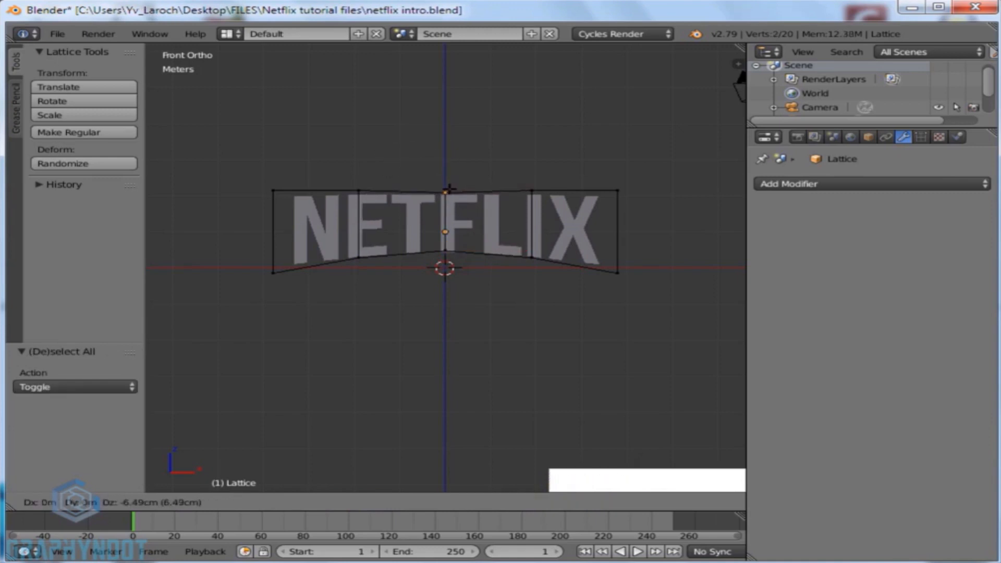
left_click(449, 187)
scroll(449, 226, "up", 2)
scroll(449, 226, "down", 2)
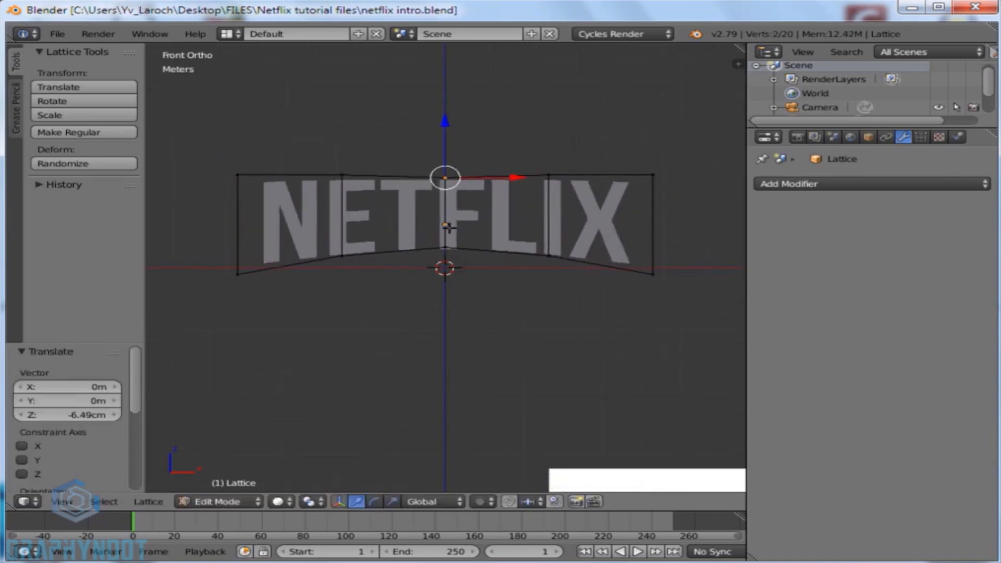
key("Tab")
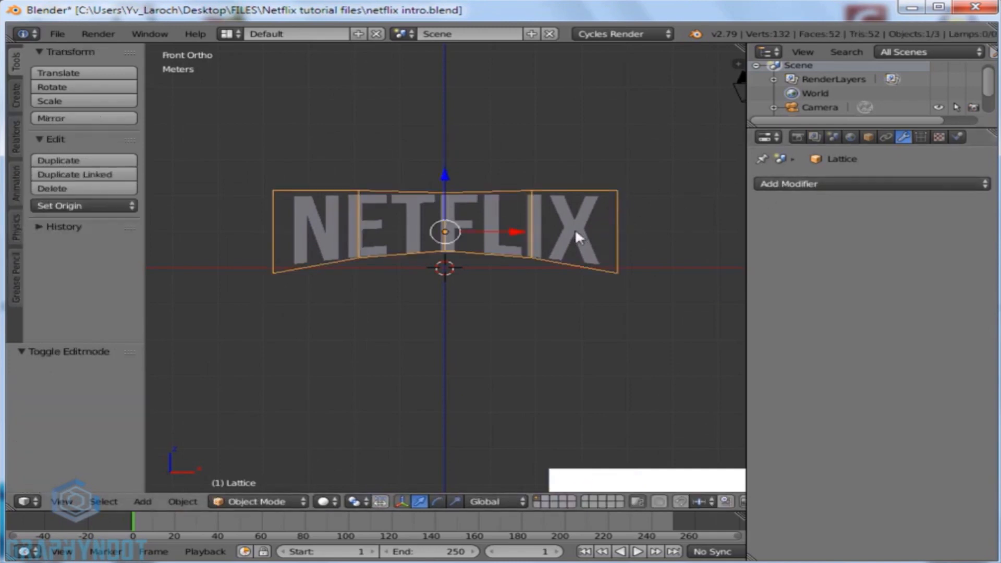
Step: Duplicate the NETFLIX text in place and move the copy to layer 2
right_click(539, 263)
key("shift+d")
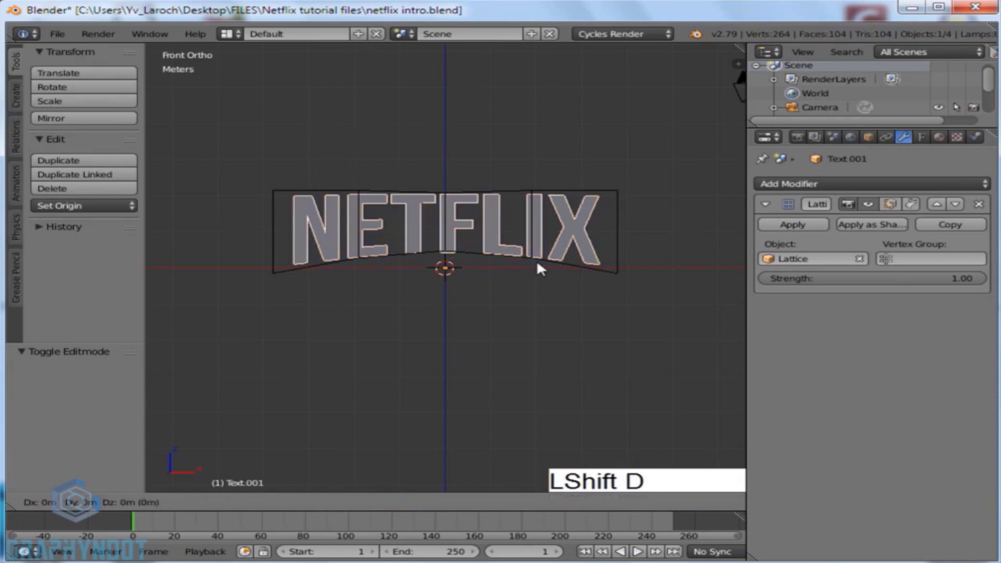
left_click(539, 265)
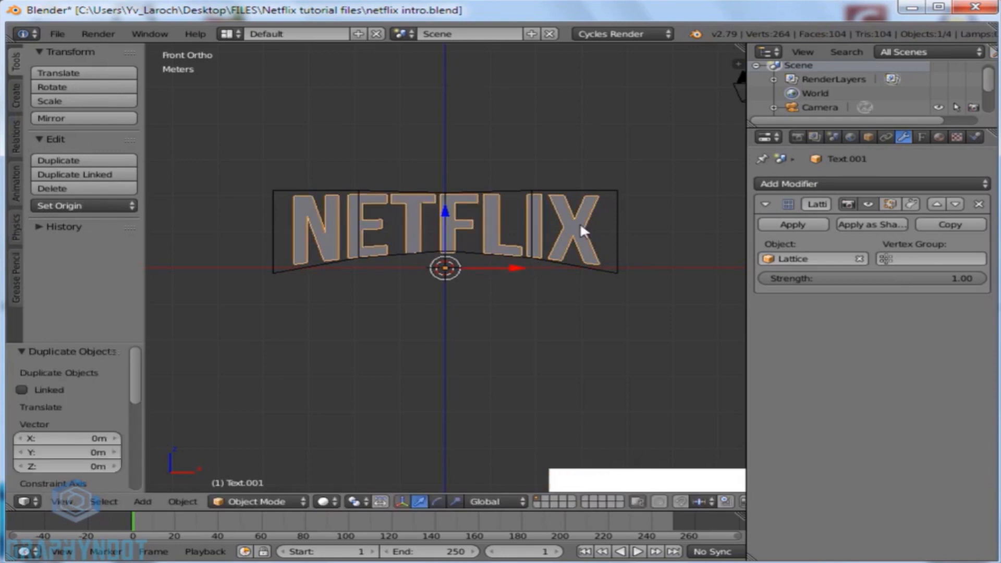
key("m")
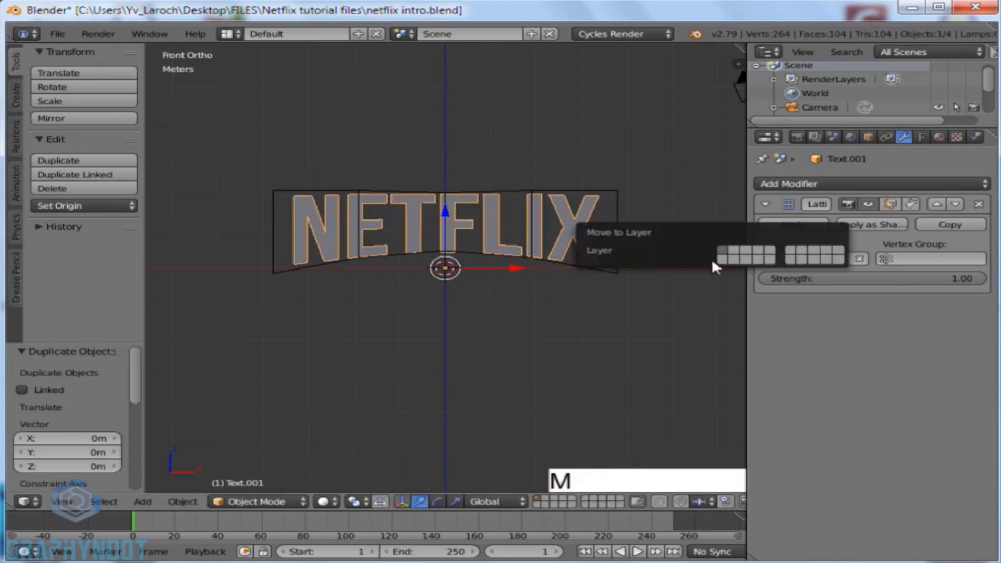
left_click(734, 249)
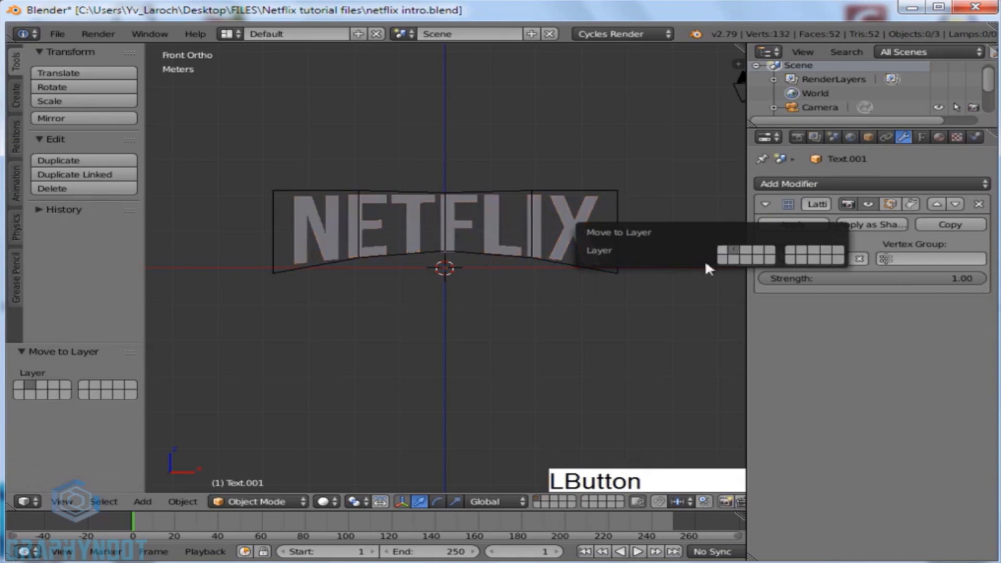
Step: Display layer 2 and rename the duplicated text object "Red Text"
left_click(547, 497)
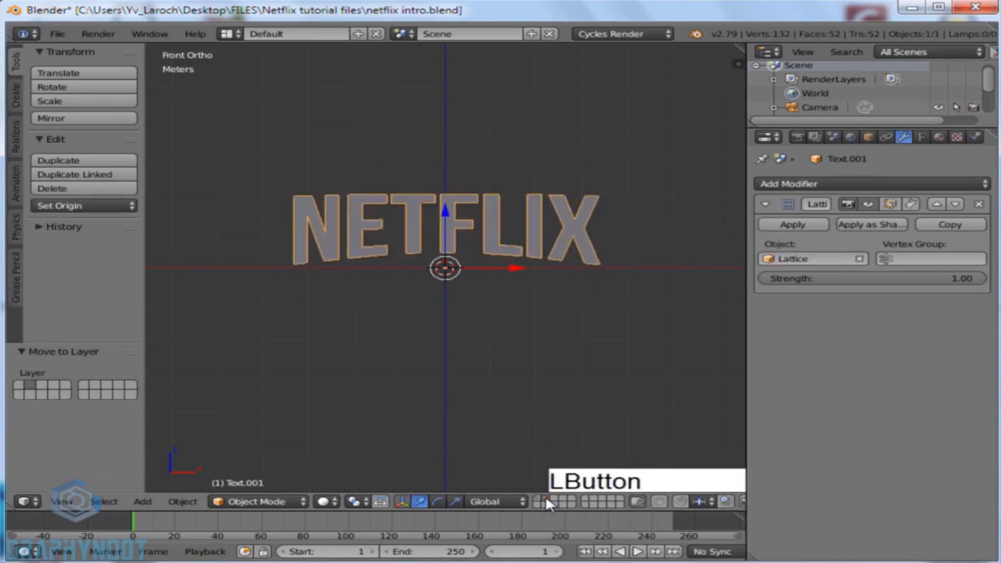
left_click(869, 137)
left_click(854, 184)
type("Red")
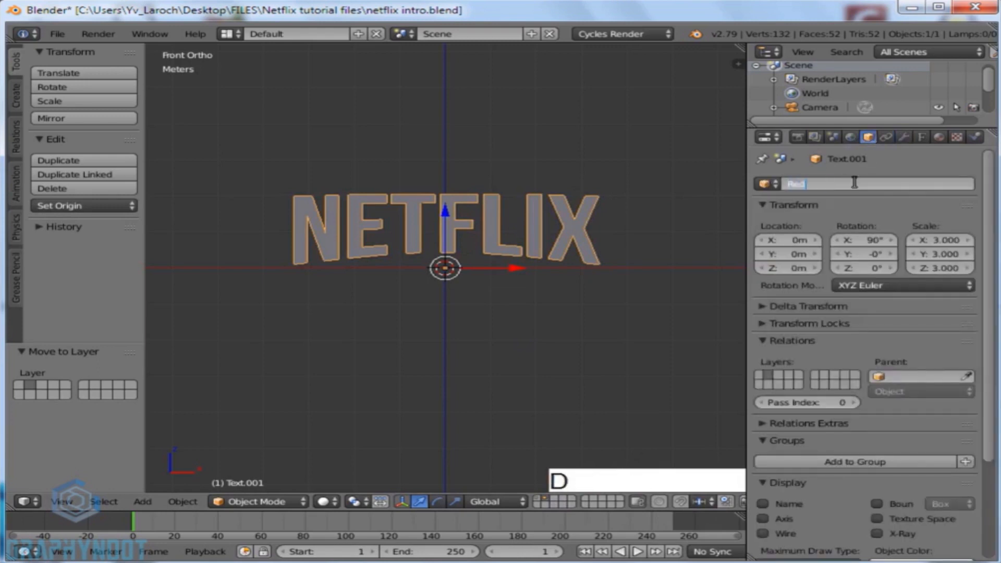
type(" Text")
key("Return")
Step: Display layer 1 and rename the original text object "White Text"
left_click(539, 496)
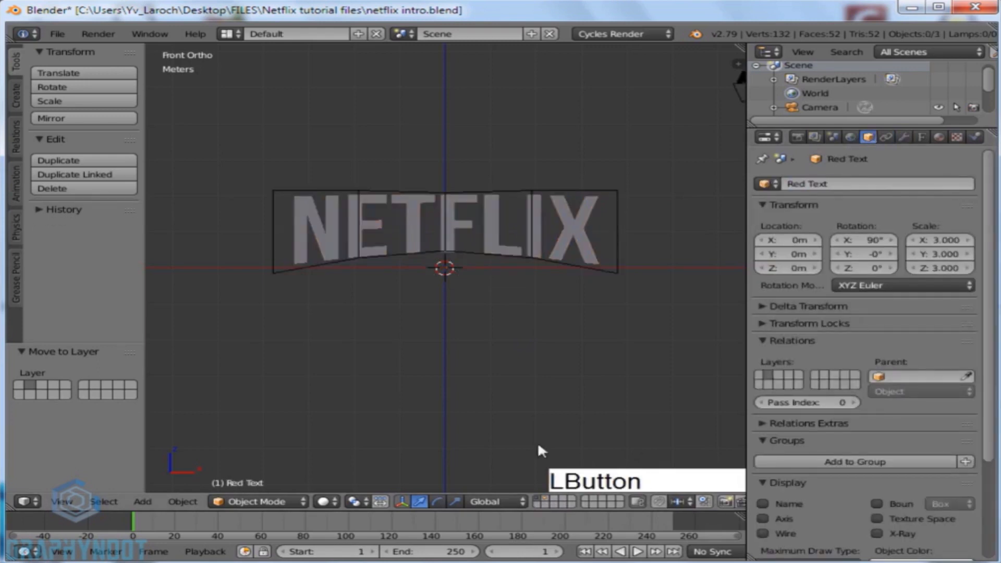
right_click(533, 230)
right_click(533, 230)
left_click(872, 185)
type("White Text")
key("Return")
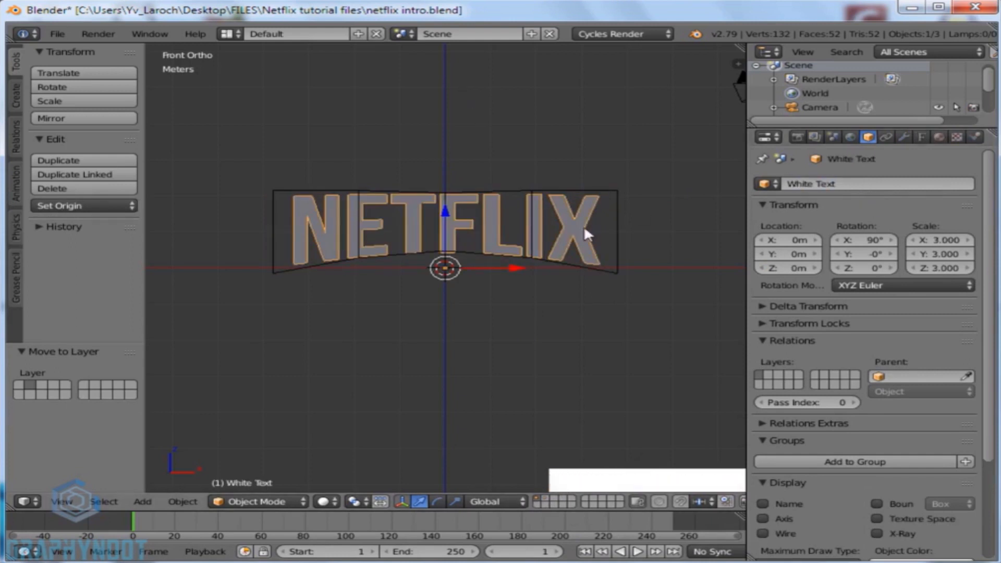
Step: Set the White Text geometry's Extrude value to 0.125 m
left_click(926, 138)
left_click(825, 374)
type(".125")
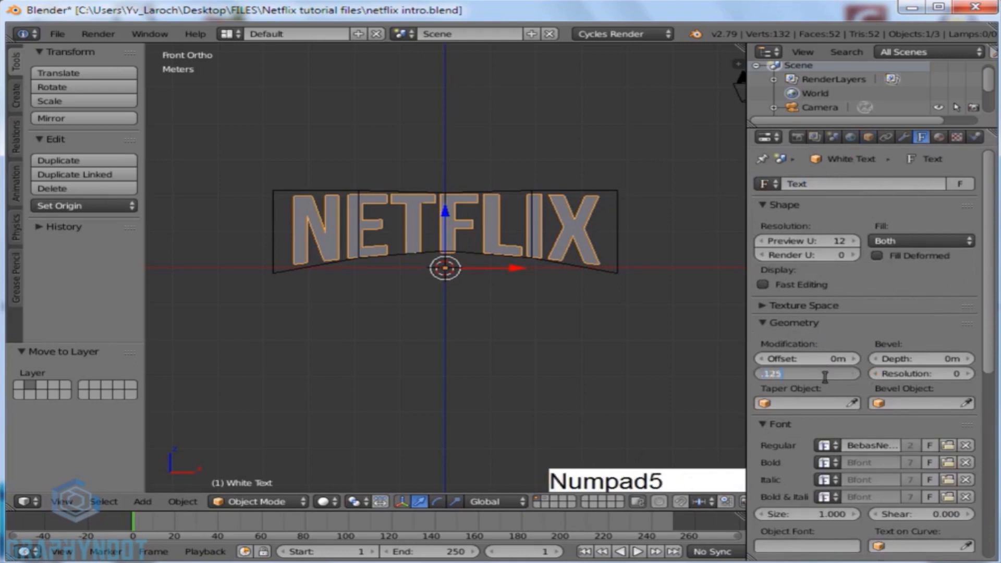
key("KP_Enter")
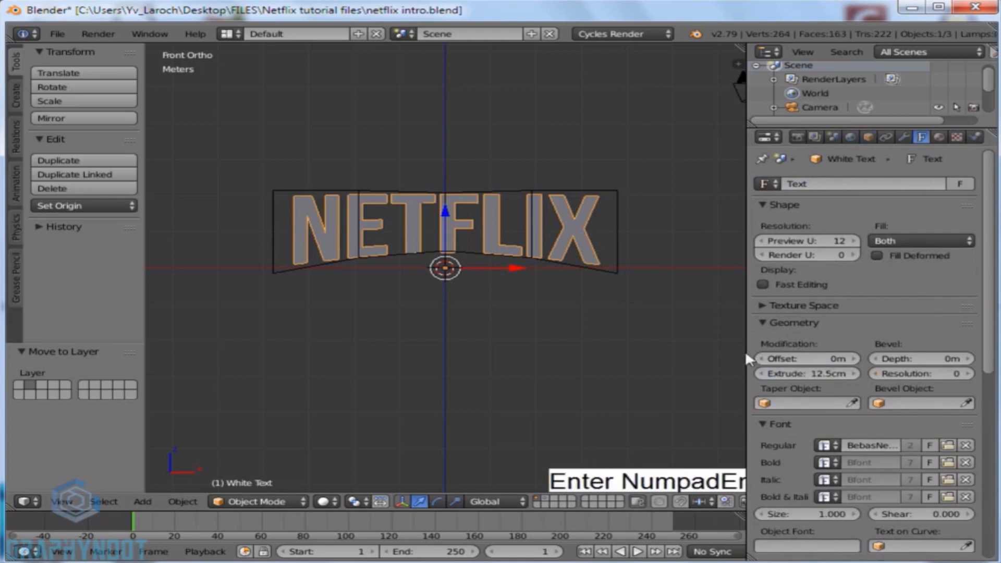
Step: Save the file, examine the depth of the extruded White Text from both sides, and return to the front view
key("ctrl+s")
left_click(577, 231)
key("KP_6")
key("KP_6")
key("KP_6")
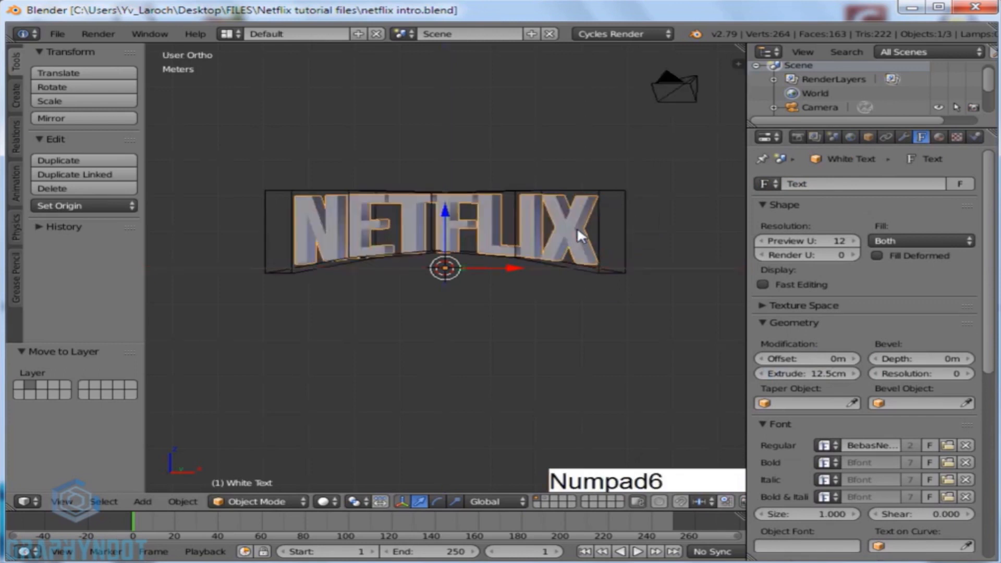
key("KP_4")
key("KP_4")
key("KP_4")
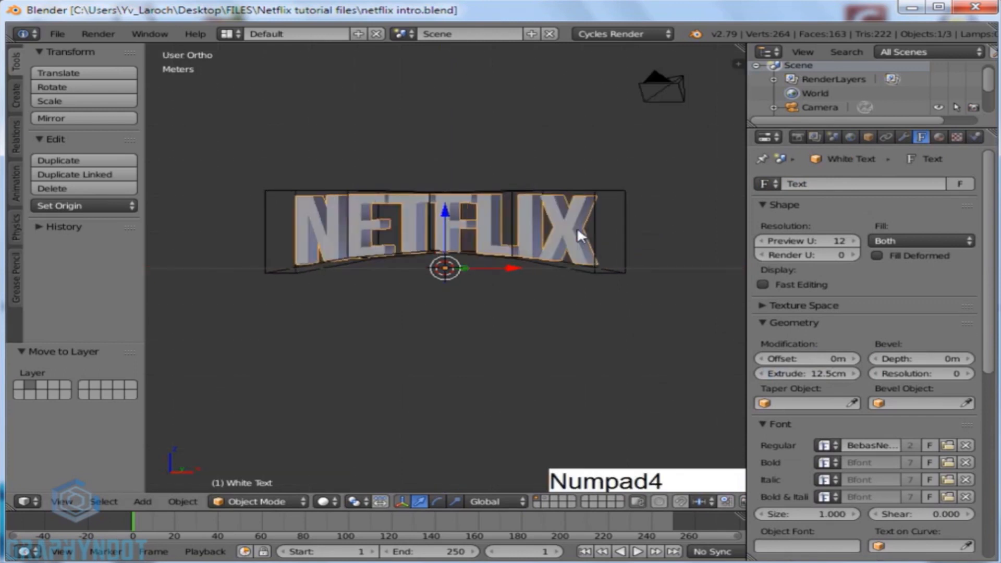
key("KP_1")
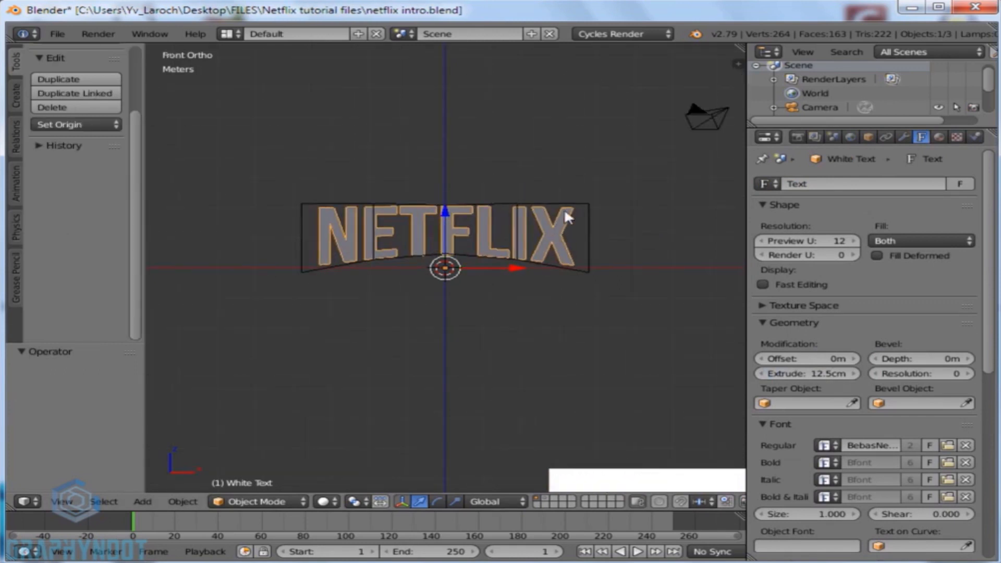
Step: Convert the White Text on layer 1 and the Red Text on layer 2 from text objects to meshes
key("alt+c")
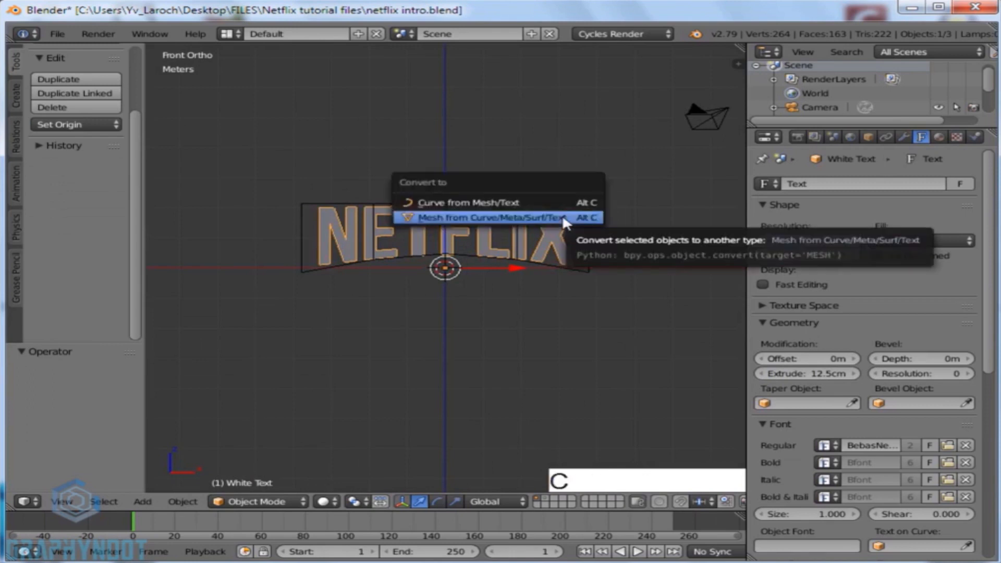
left_click(562, 215)
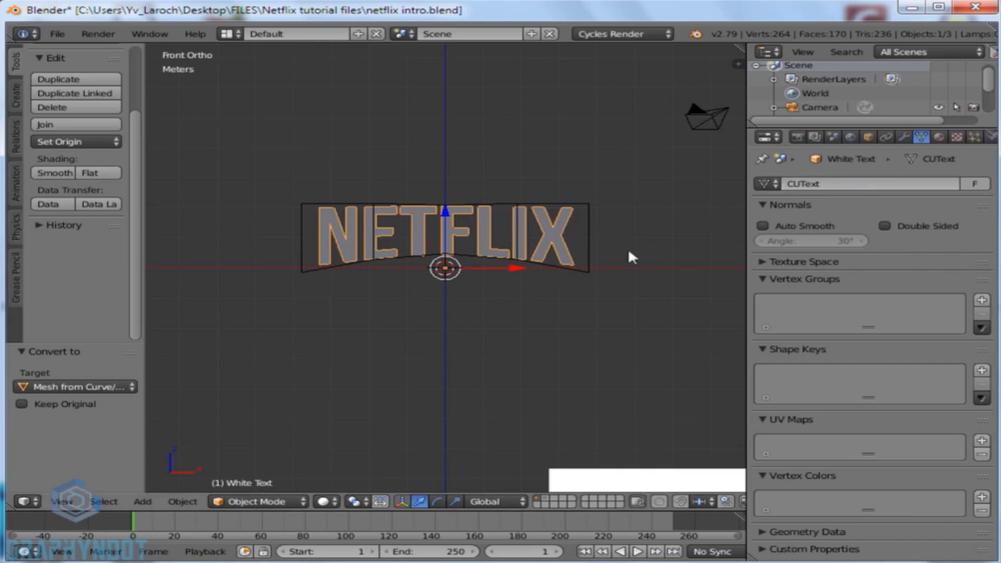
left_click(545, 498)
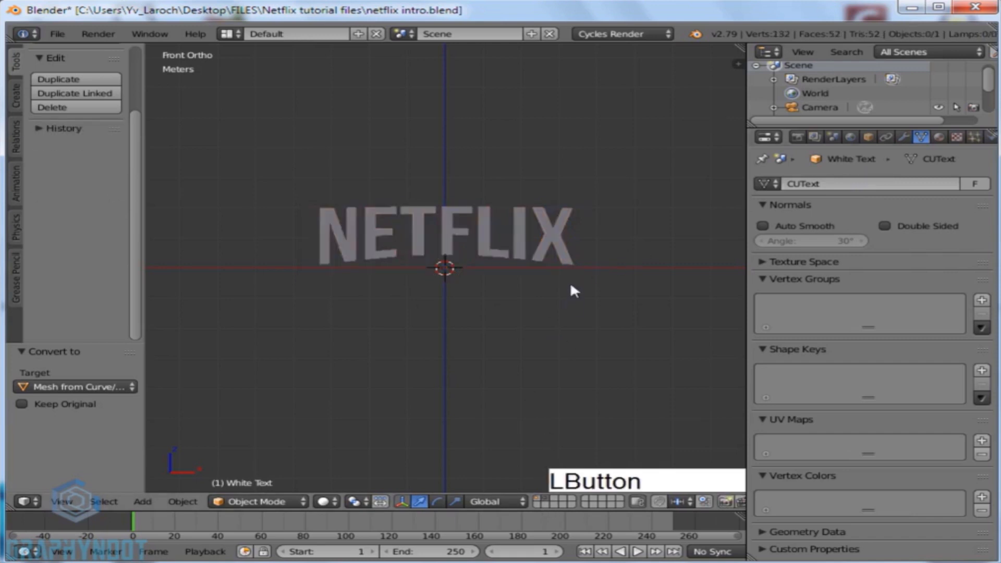
right_click(561, 255)
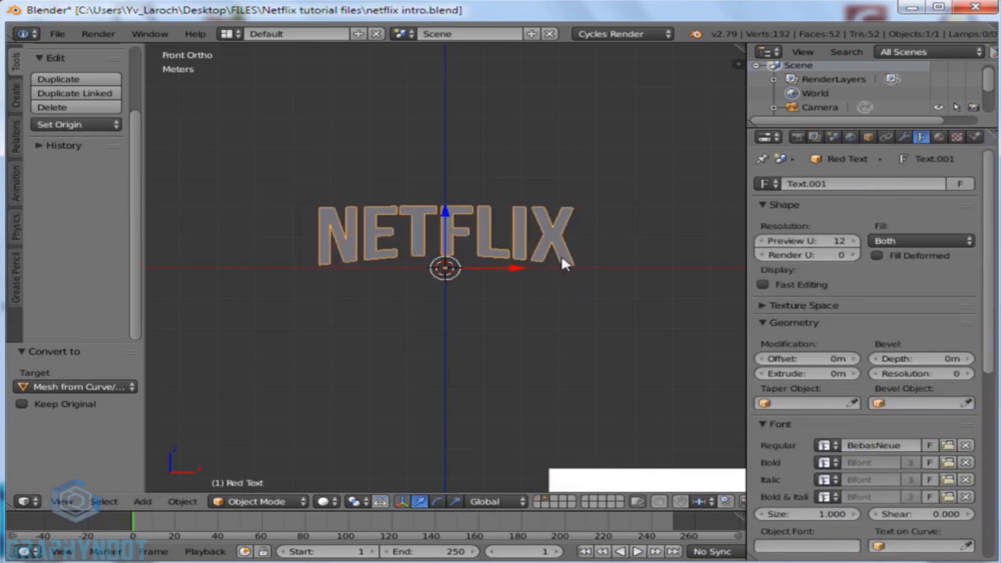
key("alt+c")
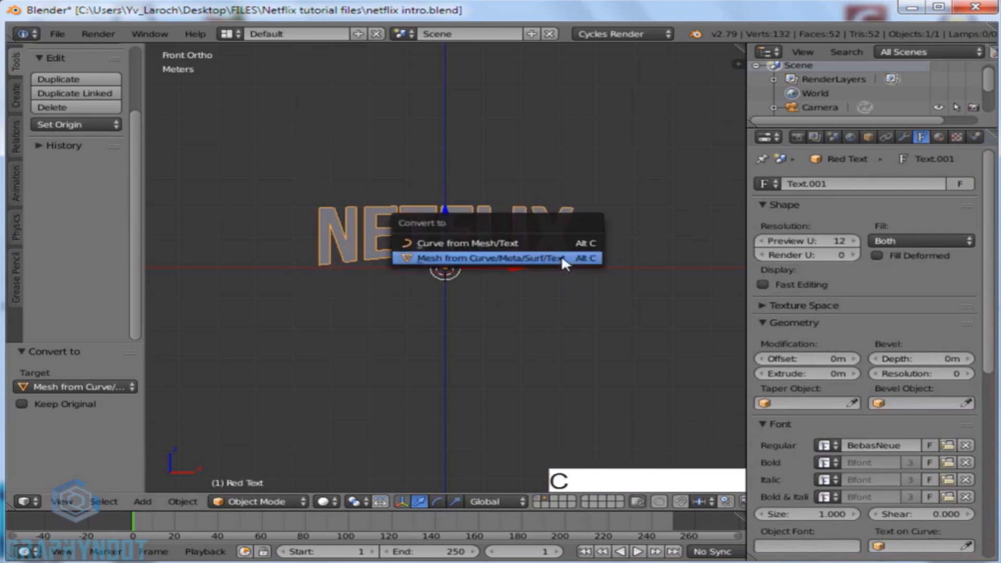
left_click(561, 255)
Step: Remove the doubled vertices from the entire White Text mesh on layer 1
right_click(561, 255)
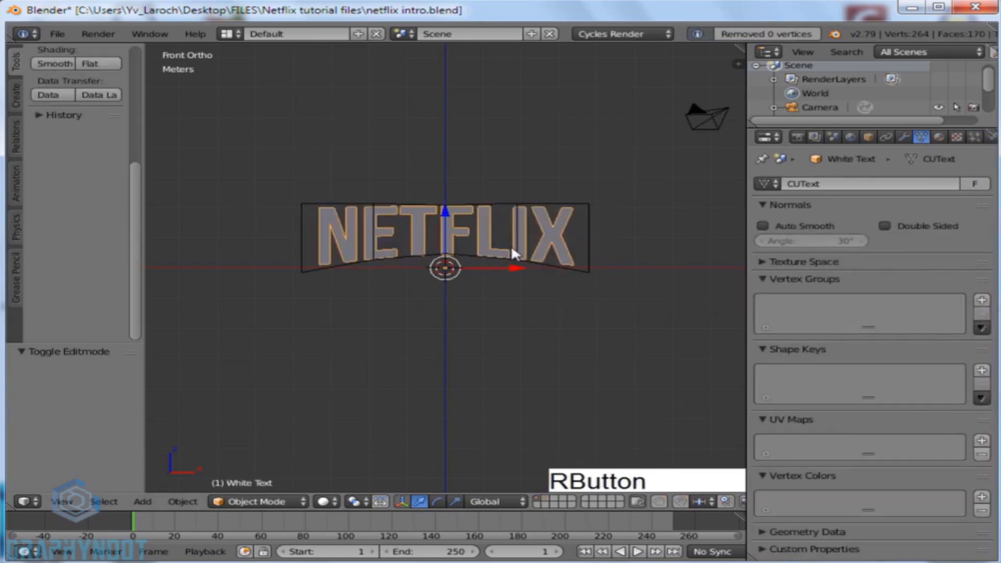
key("Tab")
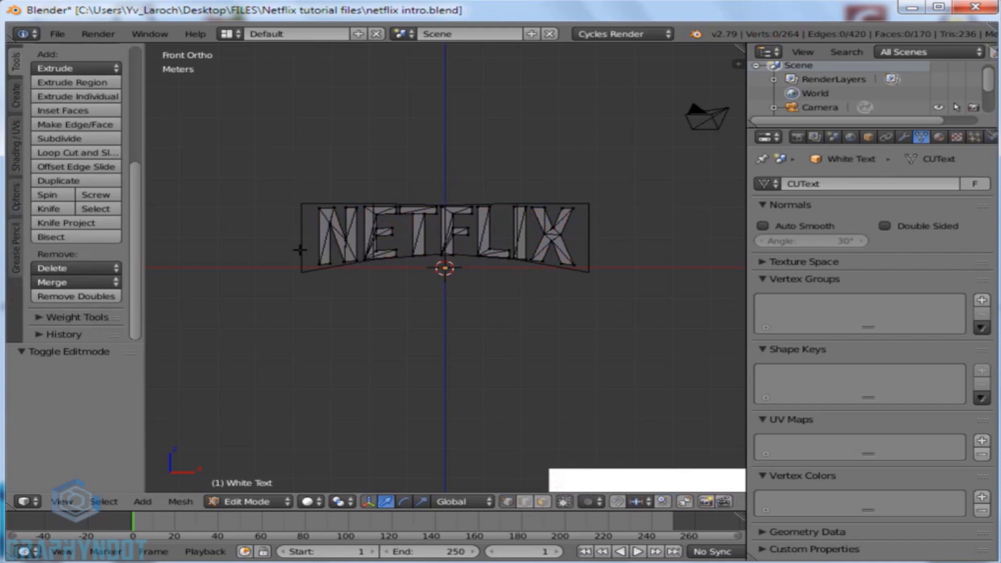
key("a")
left_click(65, 297)
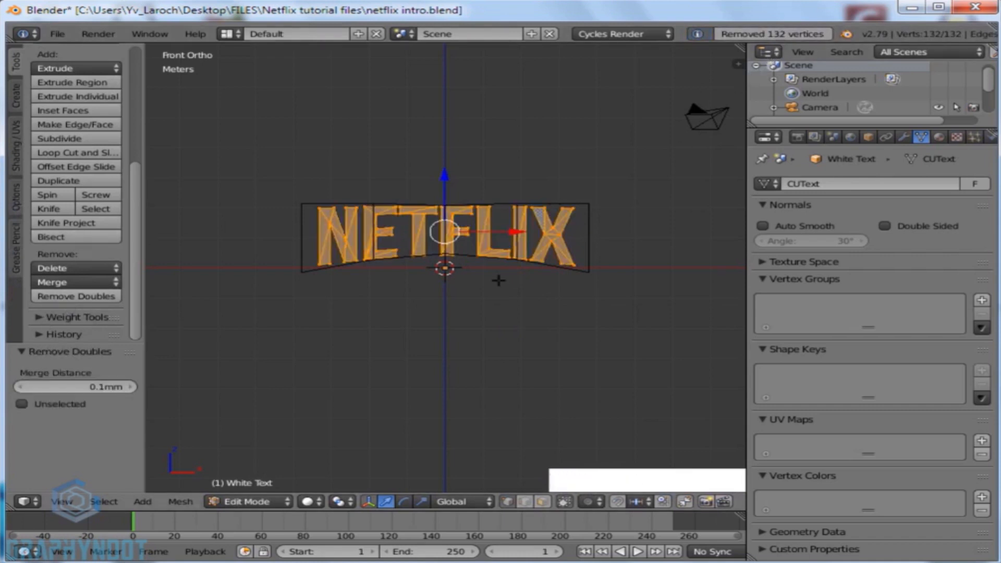
key("Tab")
Step: Delete the lattice surrounding the White Text
left_click(565, 215)
right_click(573, 205)
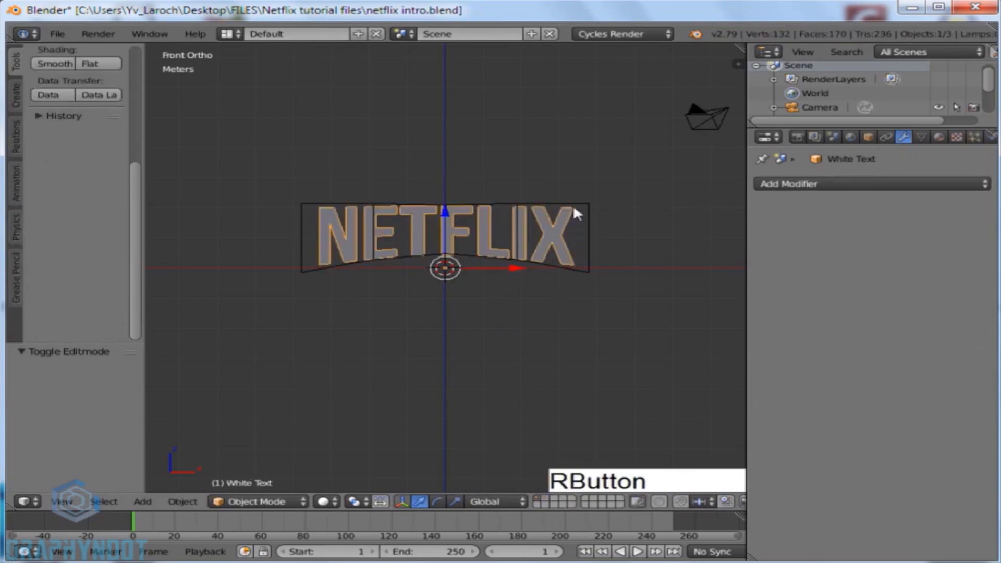
key("x")
left_click(577, 206)
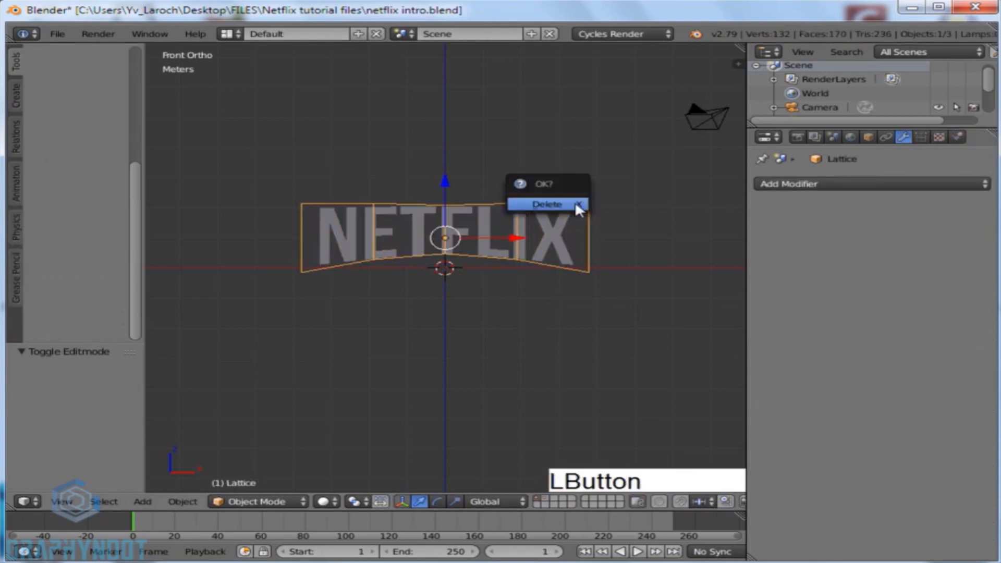
Step: Align the camera to the front view of the NETFLIX text
right_click(549, 243)
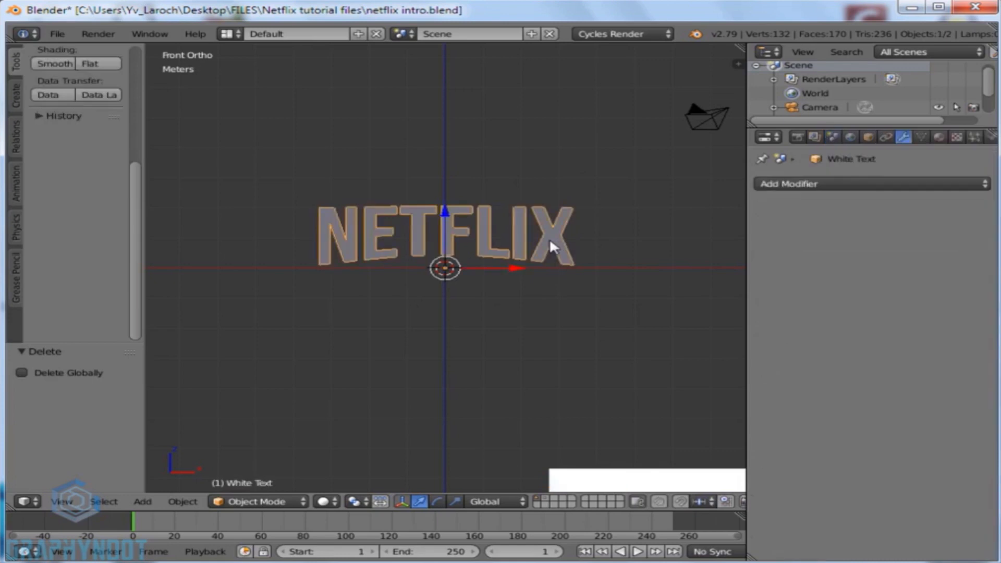
left_click(869, 137)
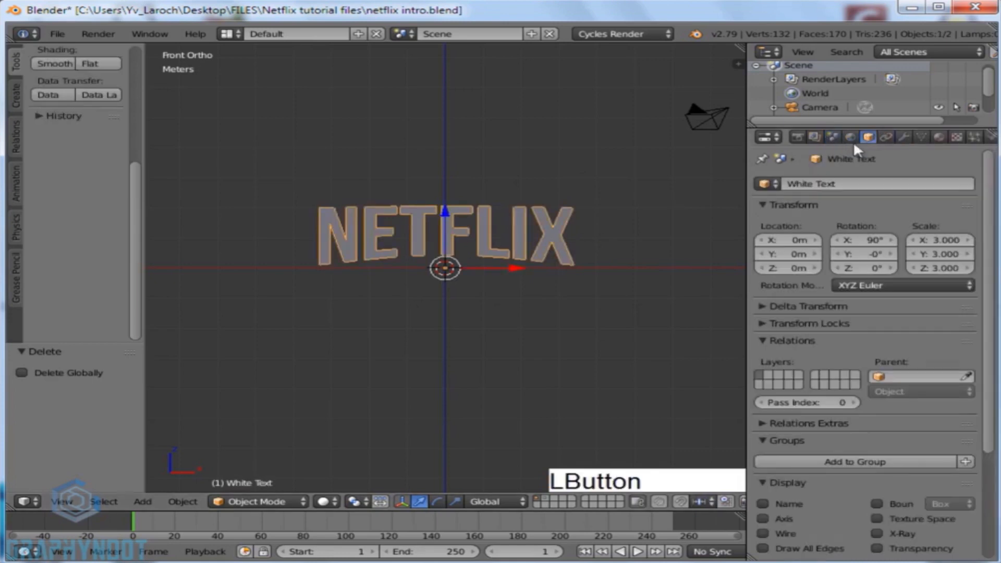
scroll(621, 219, "down", 2)
scroll(568, 227, "up", 1)
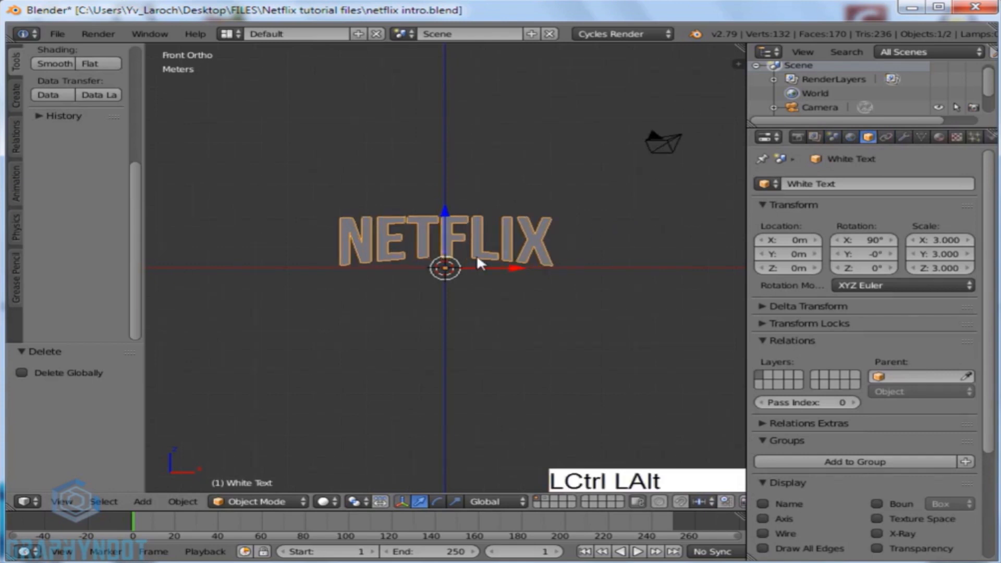
key("ctrl+alt+KP_0")
Step: Raise the camera about 1.02 m along Z and pull it back about 5.12 m along negative Y
right_click(533, 334)
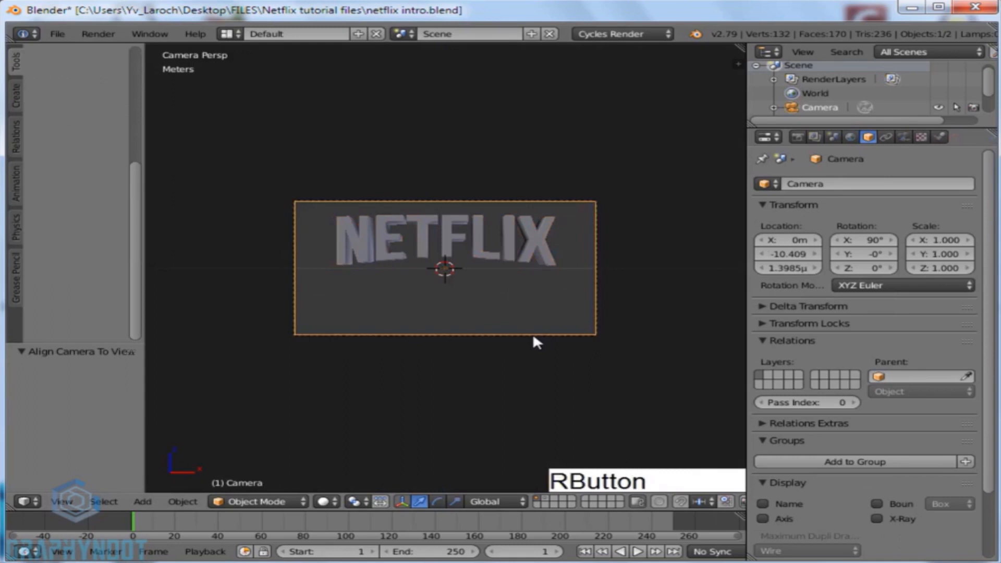
key("g")
key("z")
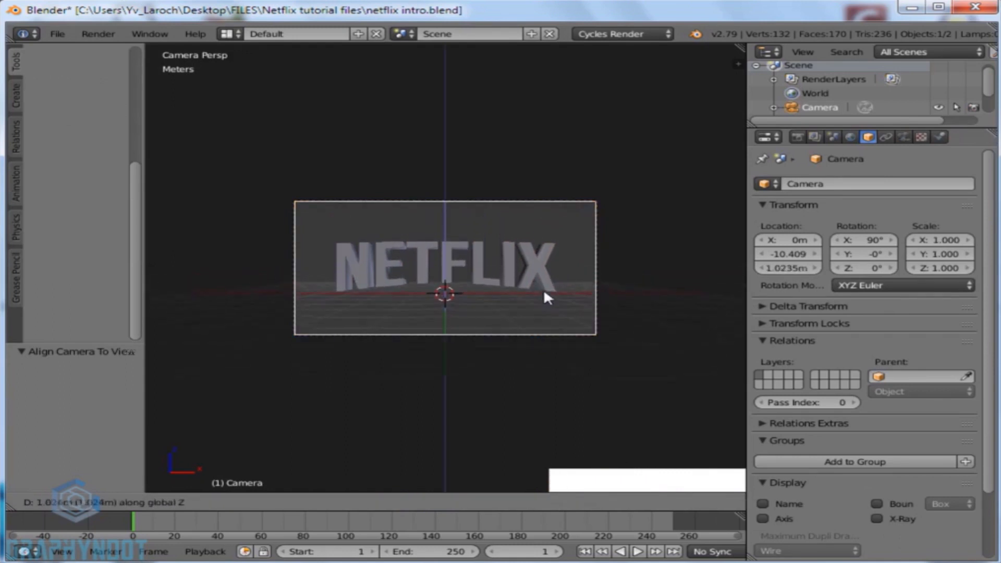
left_click(544, 290)
key("g")
key("y")
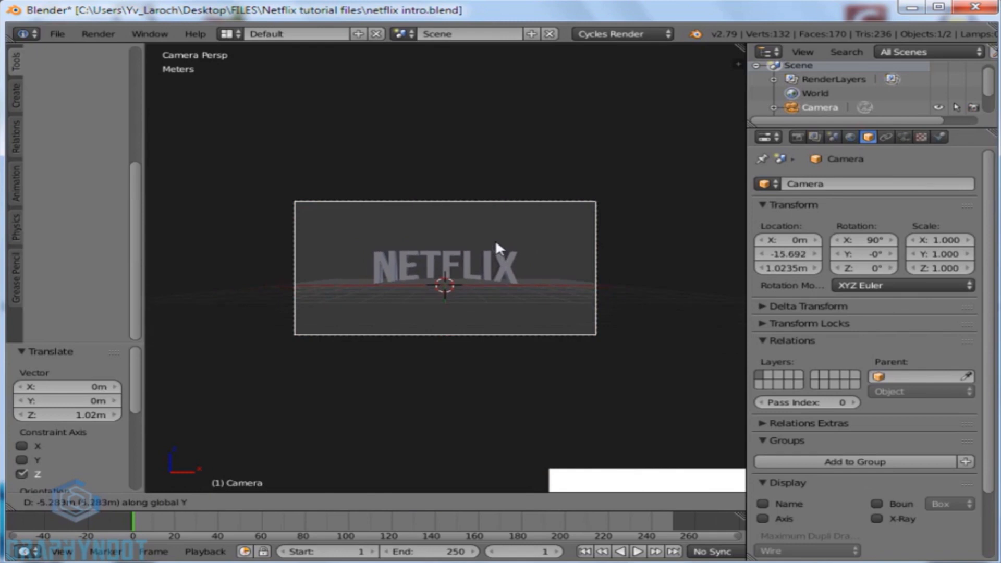
left_click(496, 240)
scroll(579, 250, "up", 3)
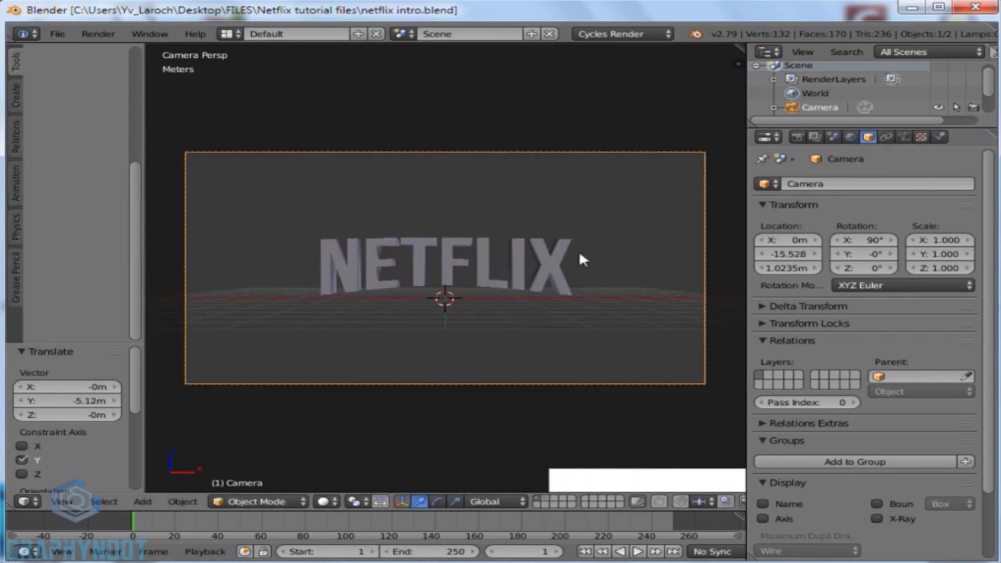
Step: Give the White Text a new material named "White text material"
right_click(565, 257)
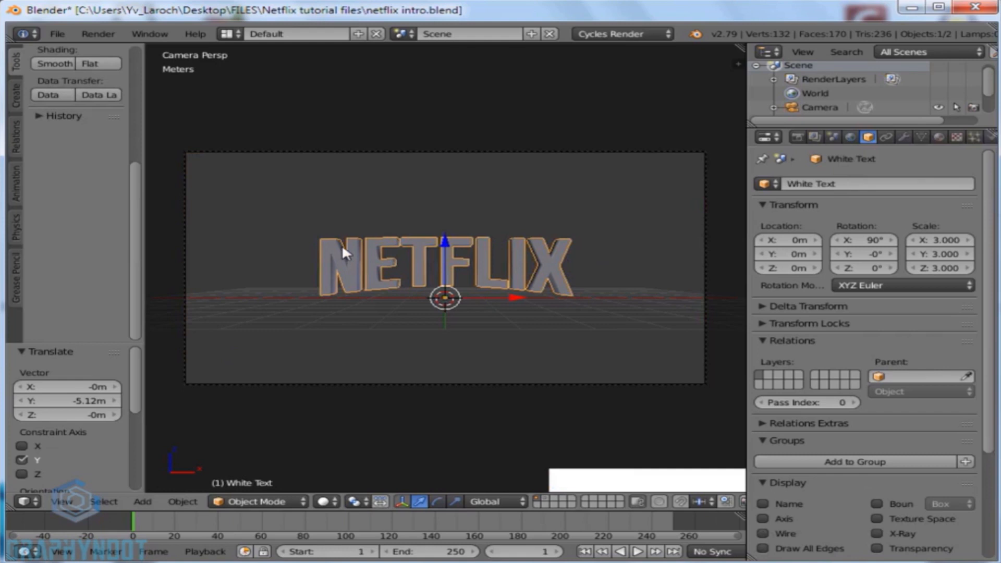
left_click(944, 134)
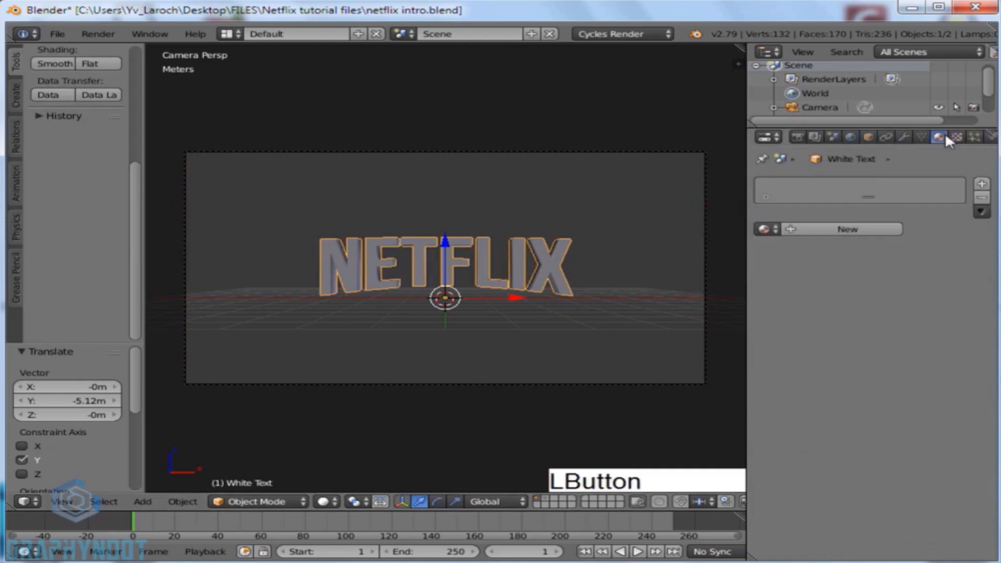
left_click(836, 228)
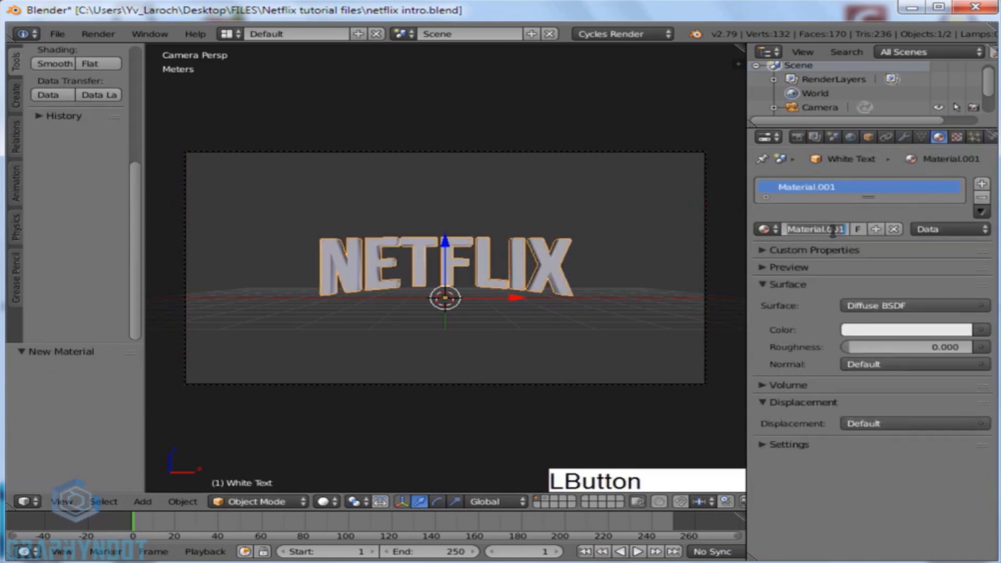
type("White r")
key("BackSpace")
type("text.material")
key("Return")
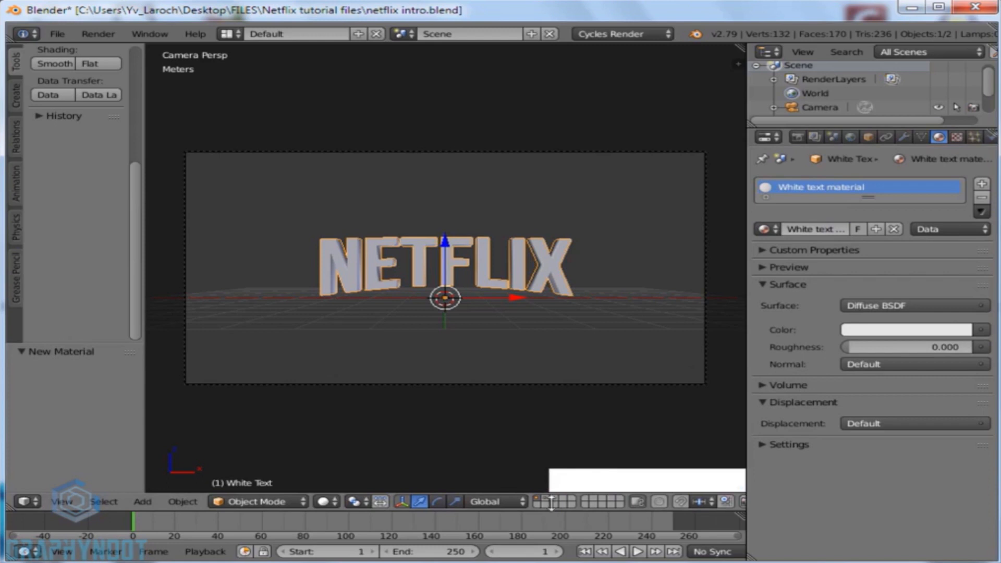
Step: Display layer 2 and give the Red Text a new material named "Red text material"
left_click(546, 498)
right_click(542, 268)
left_click(816, 229)
left_click(814, 229)
type("Red text material")
key("Return")
left_click(867, 329)
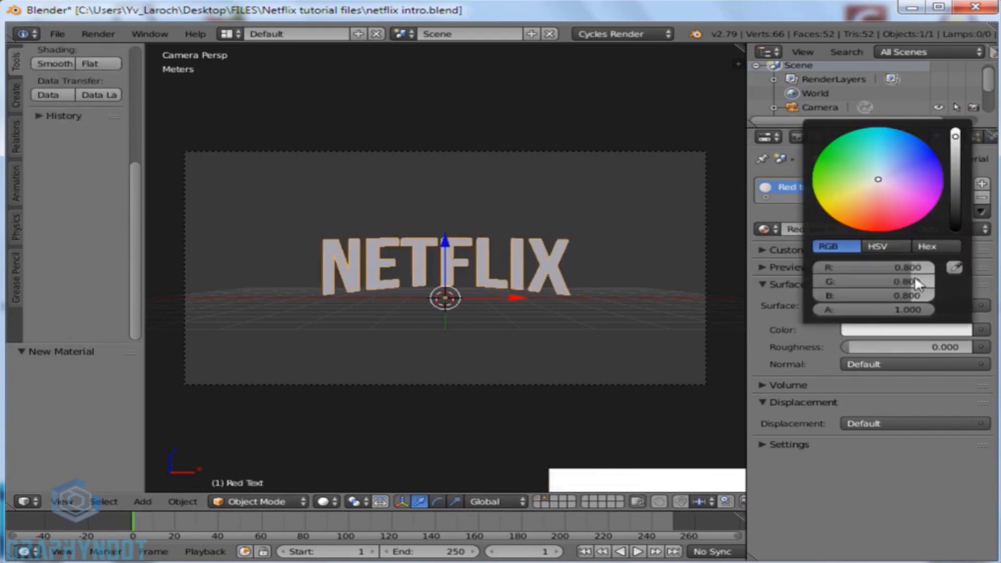
left_click_drag(915, 280, 815, 282)
left_click_drag(928, 296, 815, 297)
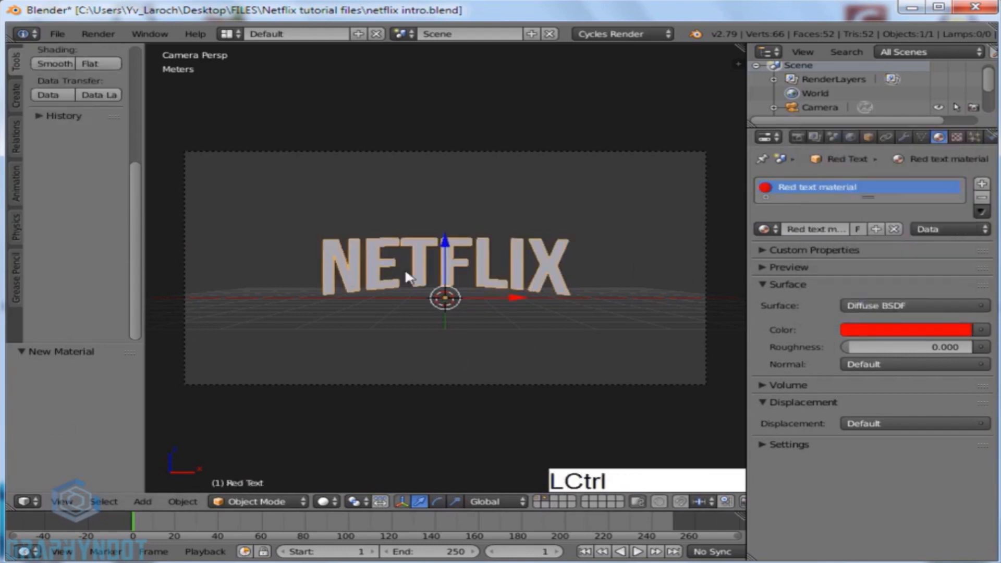
key("ctrl+z")
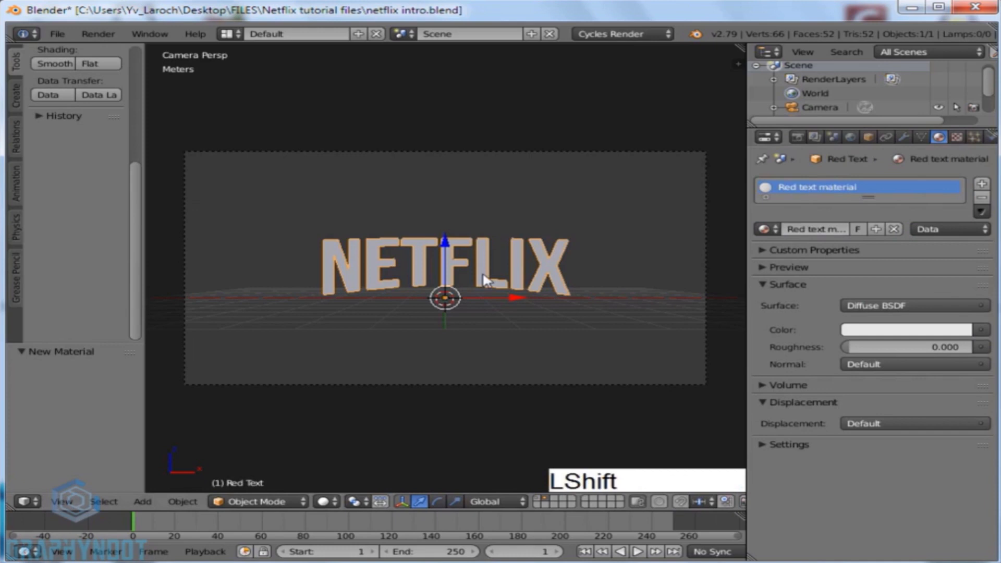
Step: Add a mesh plane rotated 90° about X and scale it about 7.34 times to span the camera frame's width
key("shift+a")
mouse_move(482, 188)
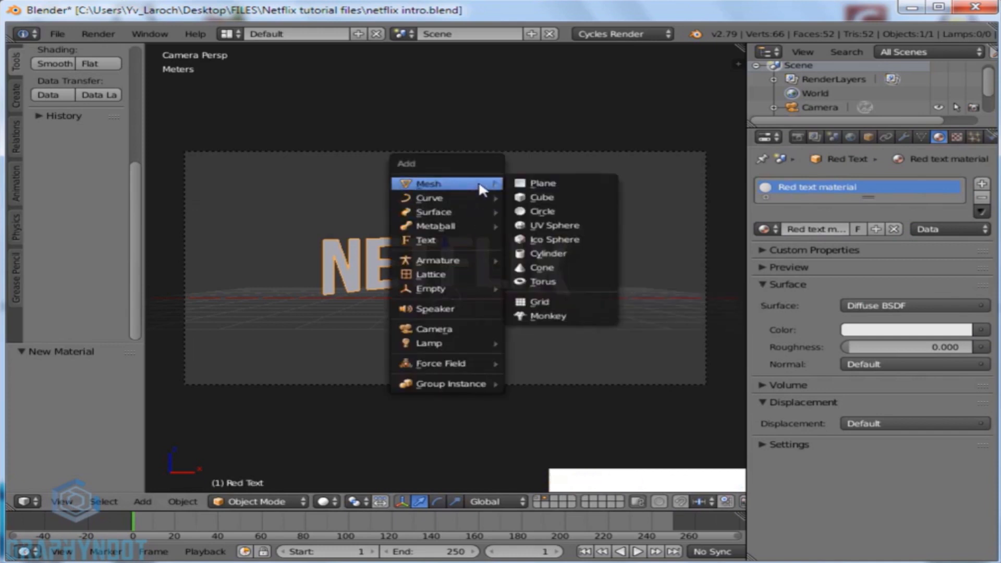
left_click(529, 180)
key("r")
key("x")
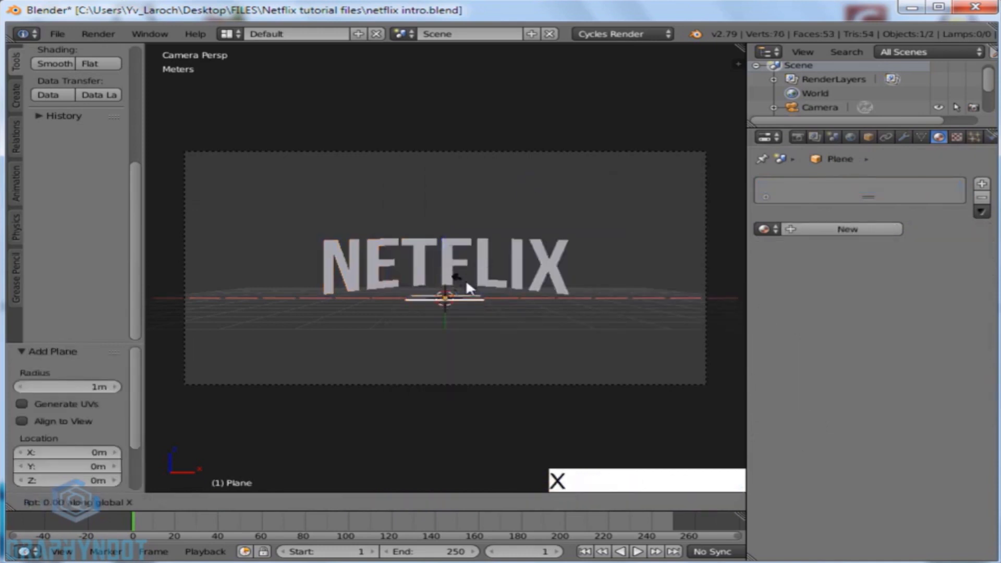
key("KP_9")
key("KP_0")
key("KP_Enter")
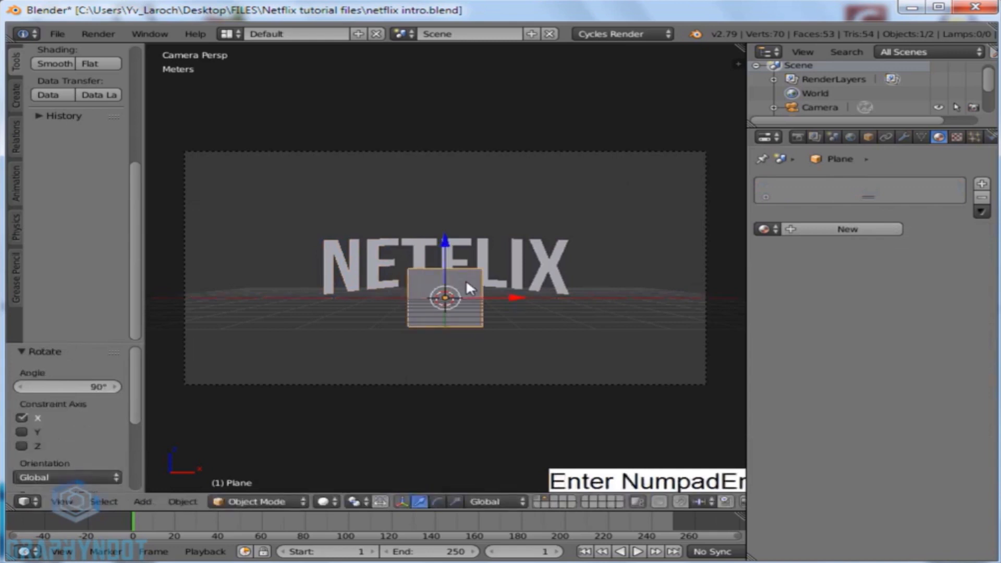
key("s")
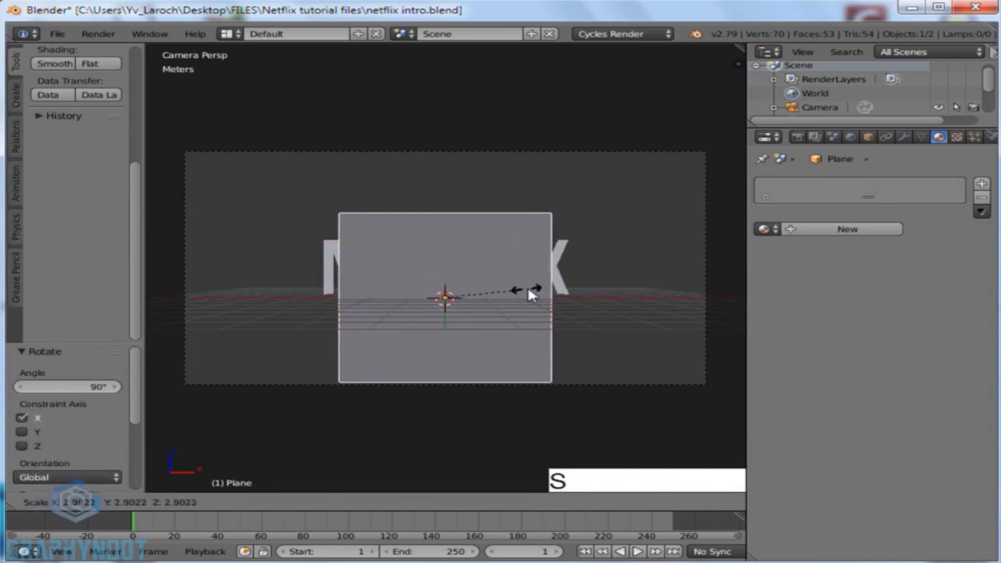
left_click(653, 292)
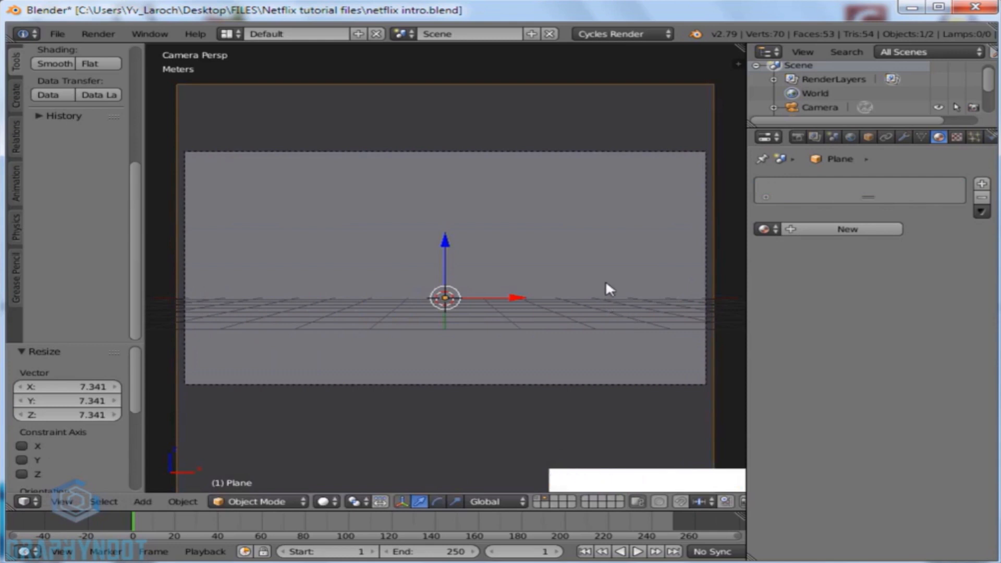
Step: Move the plane to layer 1 and display that layer
key("m")
left_click(748, 313)
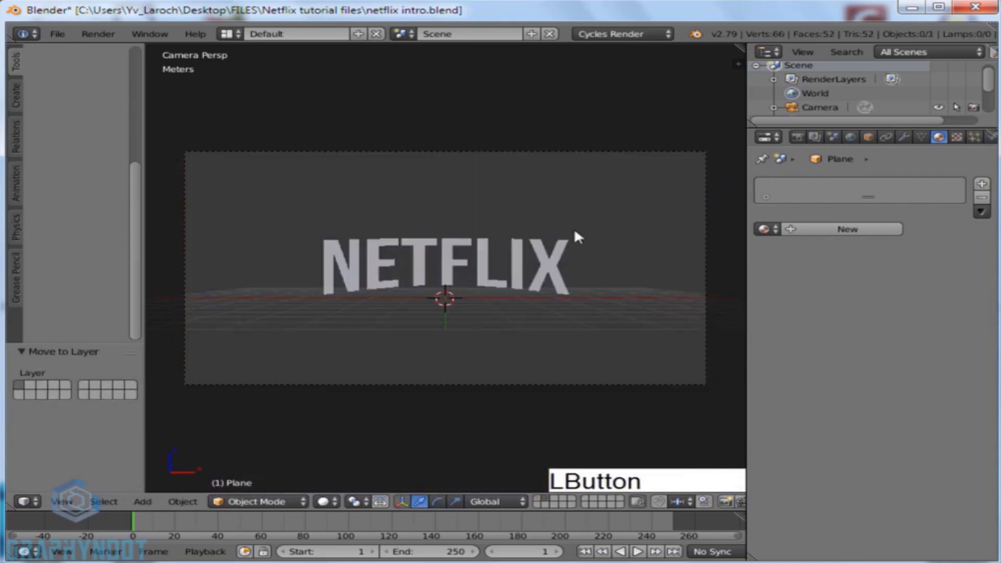
left_click(539, 498)
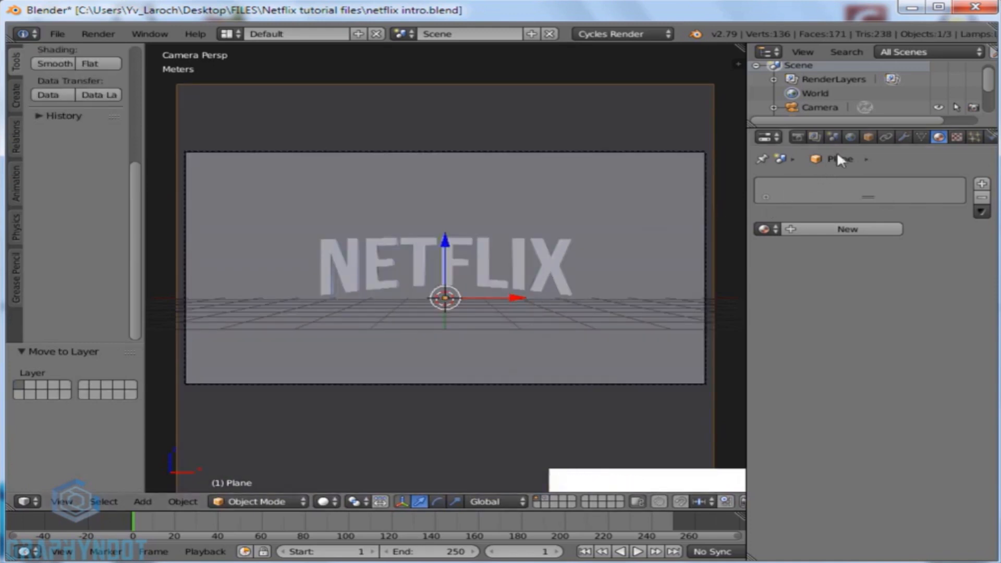
Step: Rename the plane object "Wall"
left_click(869, 134)
left_click(821, 182)
type("Wall")
key("Return")
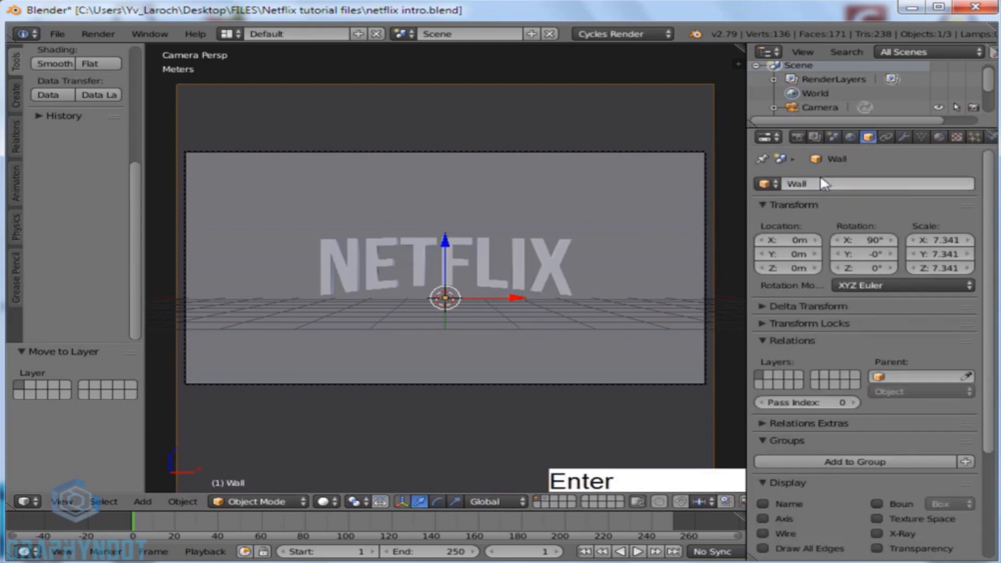
Step: Give the Wall plane a new material named "Wall material"
left_click(935, 135)
left_click(826, 229)
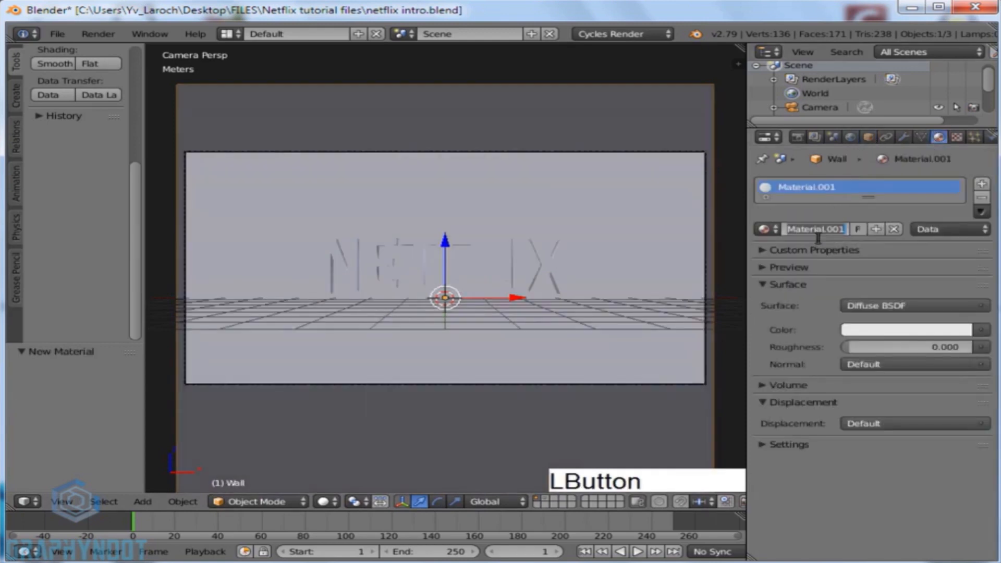
type("Wa")
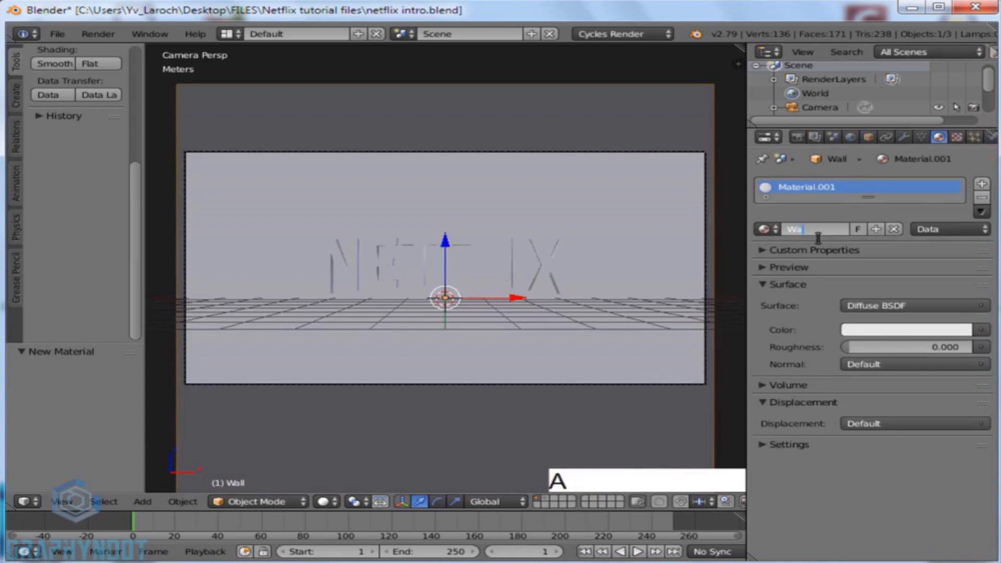
type("ll material")
right_click(537, 180)
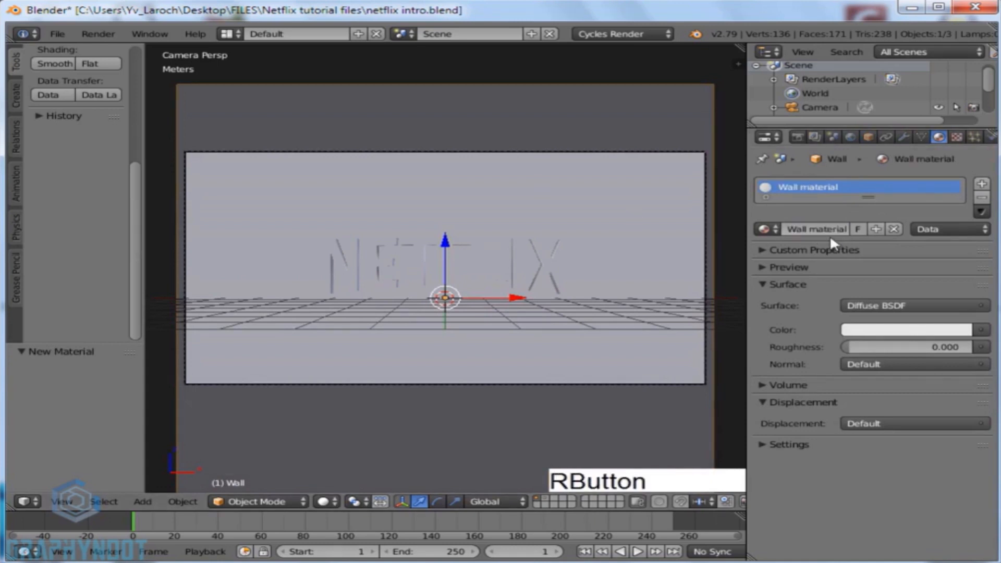
Step: Set the Wall material's viewport color to blue, about R 0.018, G 0.004, B 0.800, and save the file over the existing one
left_click(765, 444)
scroll(767, 443, "down", 2)
left_click(785, 503)
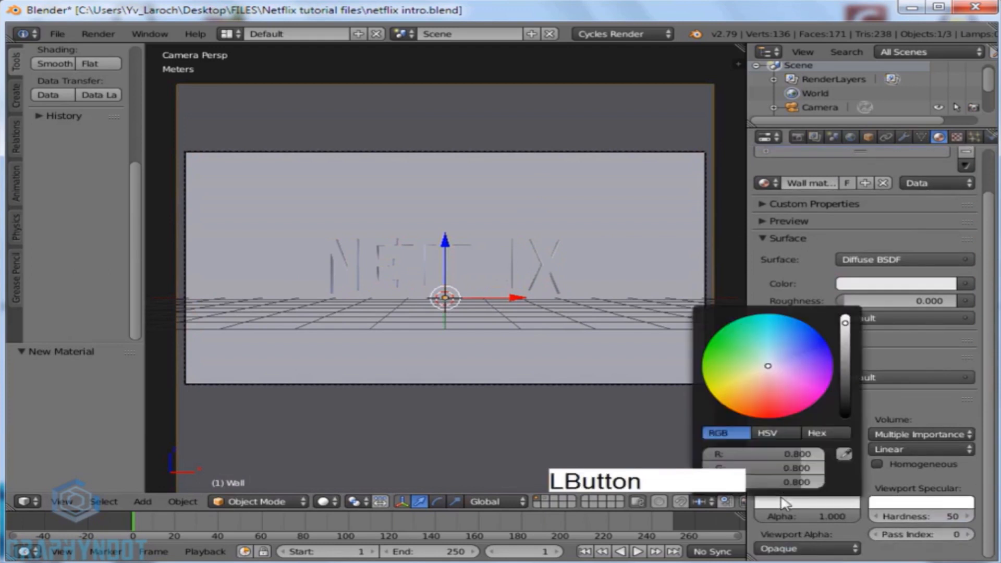
left_click(820, 351)
left_click_drag(820, 351, 825, 346)
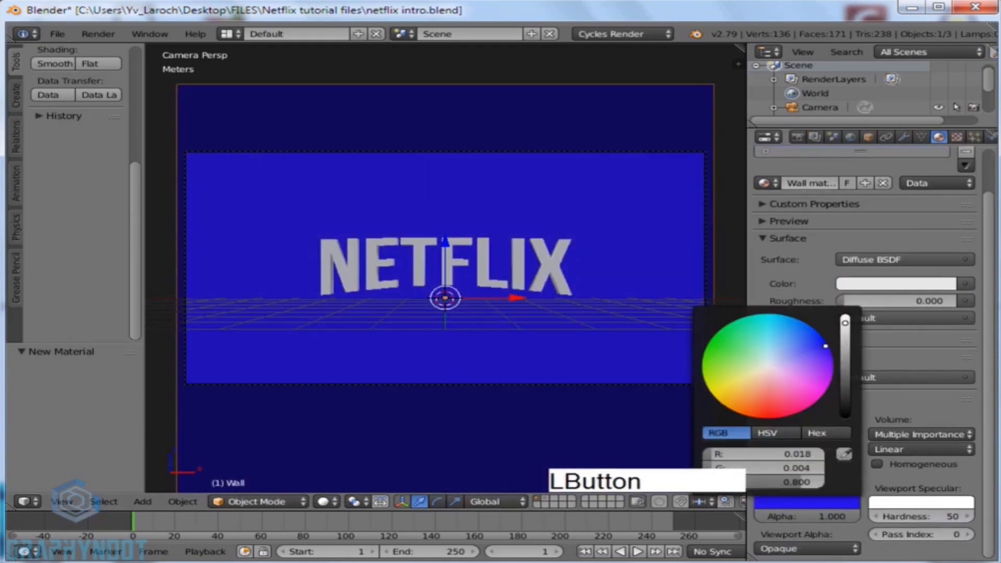
key("ctrl+s")
left_click(433, 284)
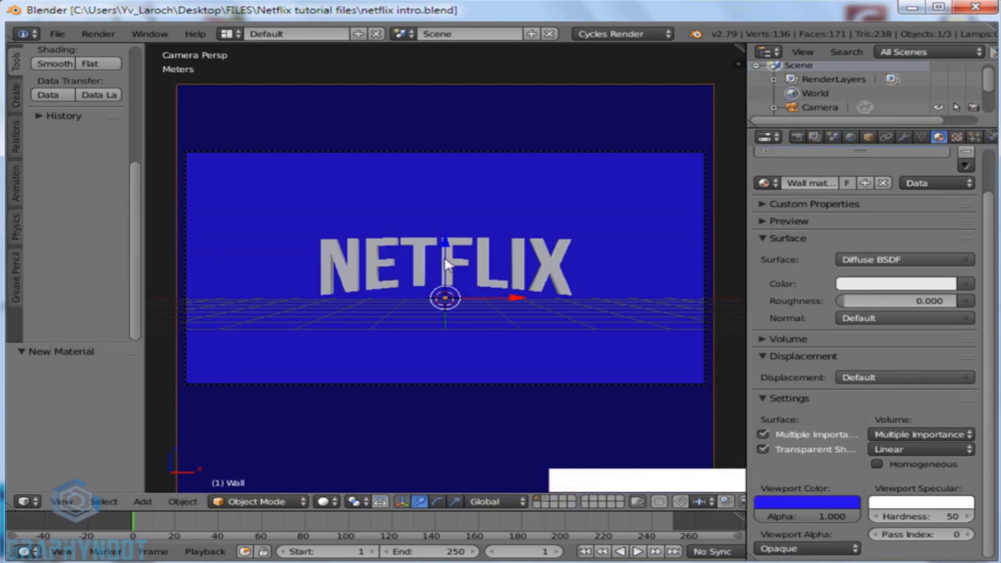
Step: Add a Sun lamp and move it about 5.35 m up along Z and about -5.46 m along X
key("shift+a")
mouse_move(446, 261)
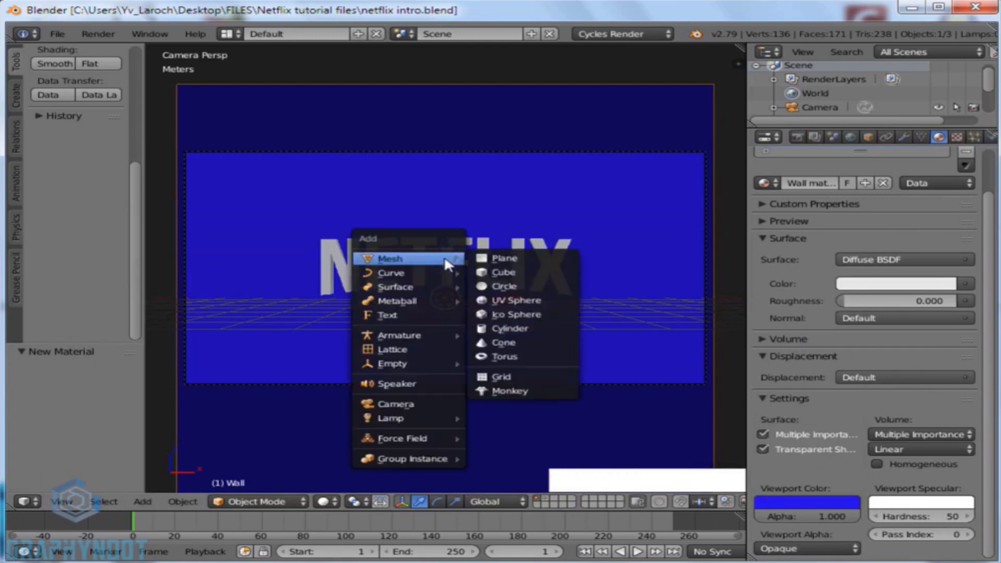
left_click(502, 428)
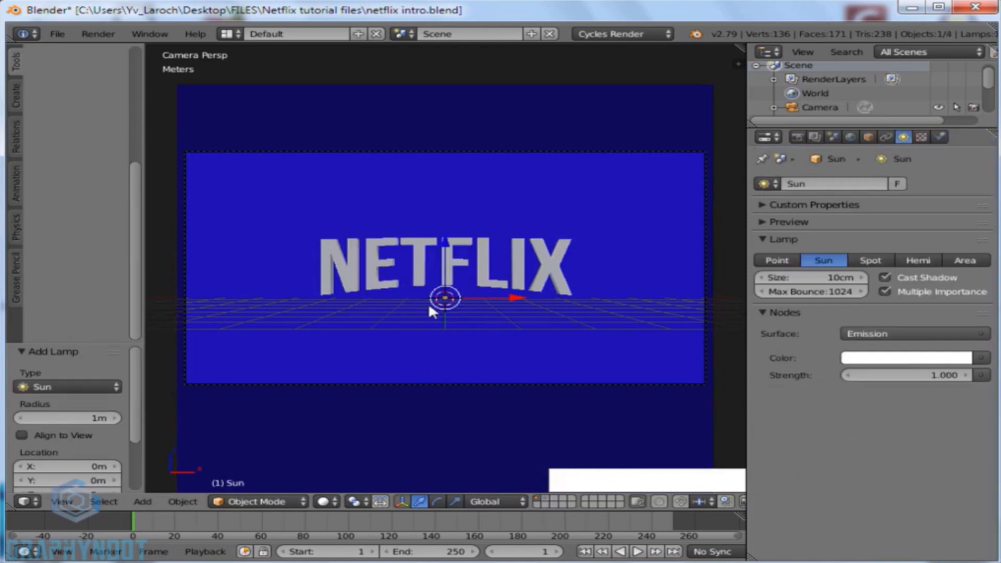
key("z")
key("g")
key("z")
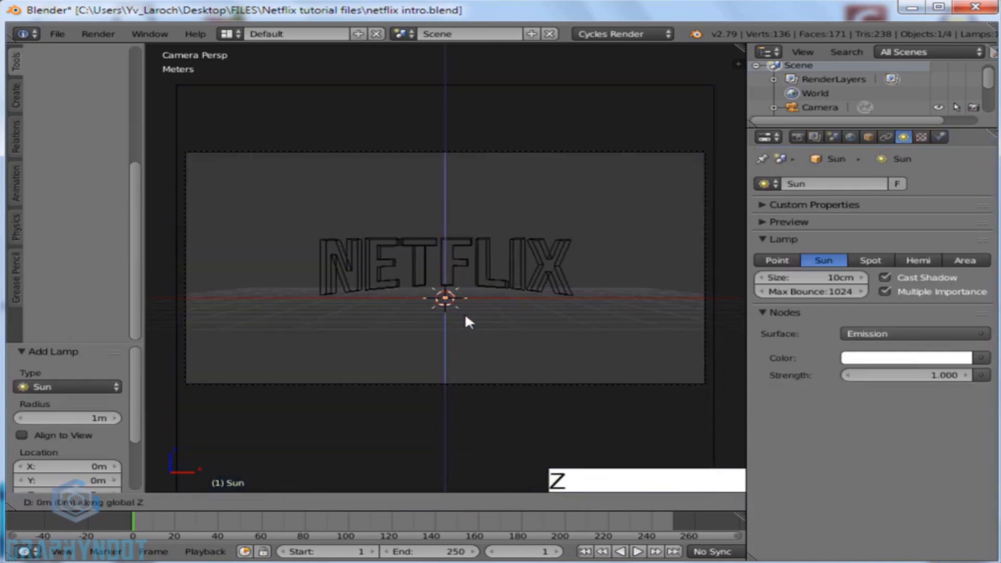
left_click(455, 161)
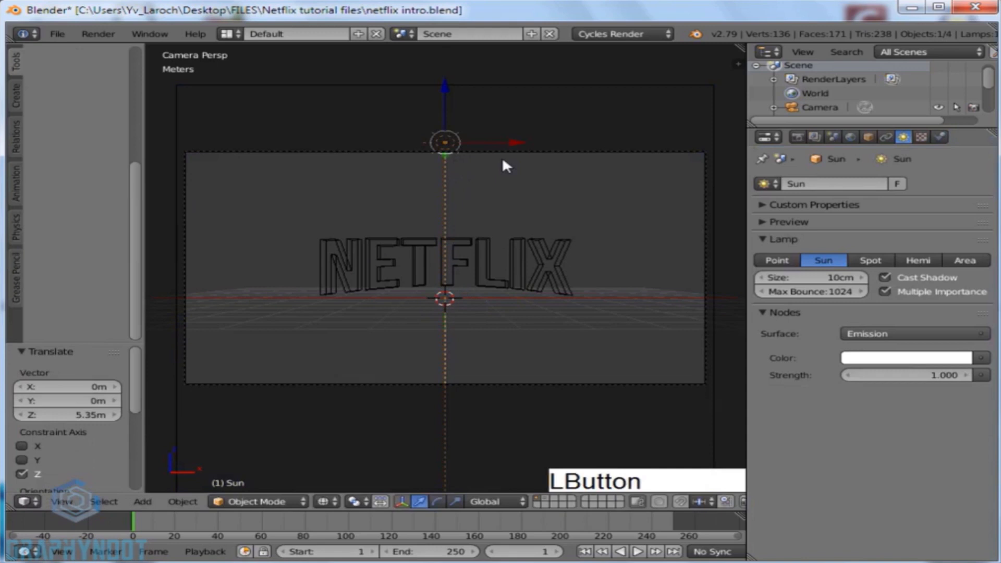
key("g")
key("x")
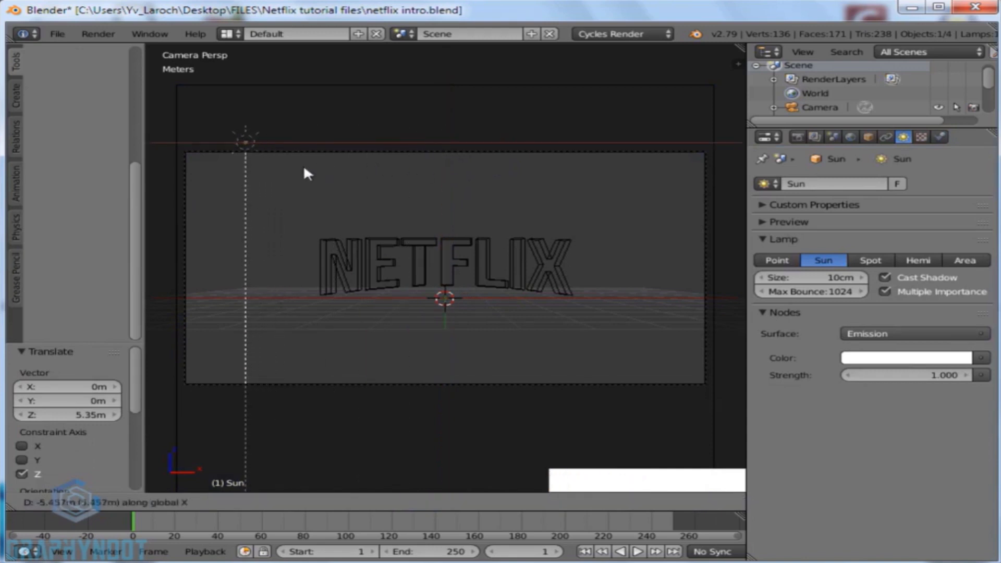
left_click(304, 167)
key("r")
key("x")
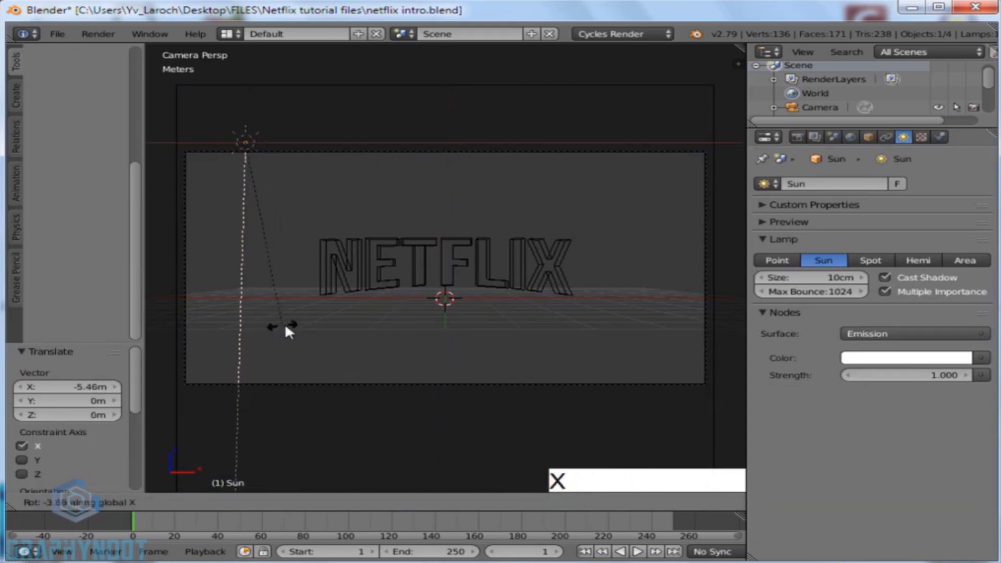
right_click(193, 336)
Step: Rotate the Sun about Y to aim it toward the text, move it about -1.4 m along its Y direction, and preview the render
key("r")
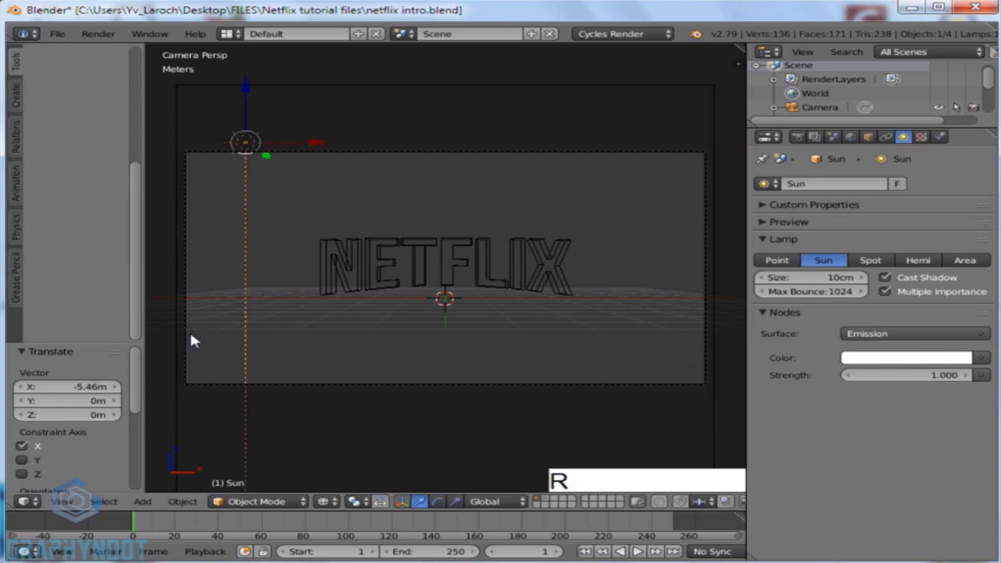
key("y")
left_click(412, 281)
key("shift+z")
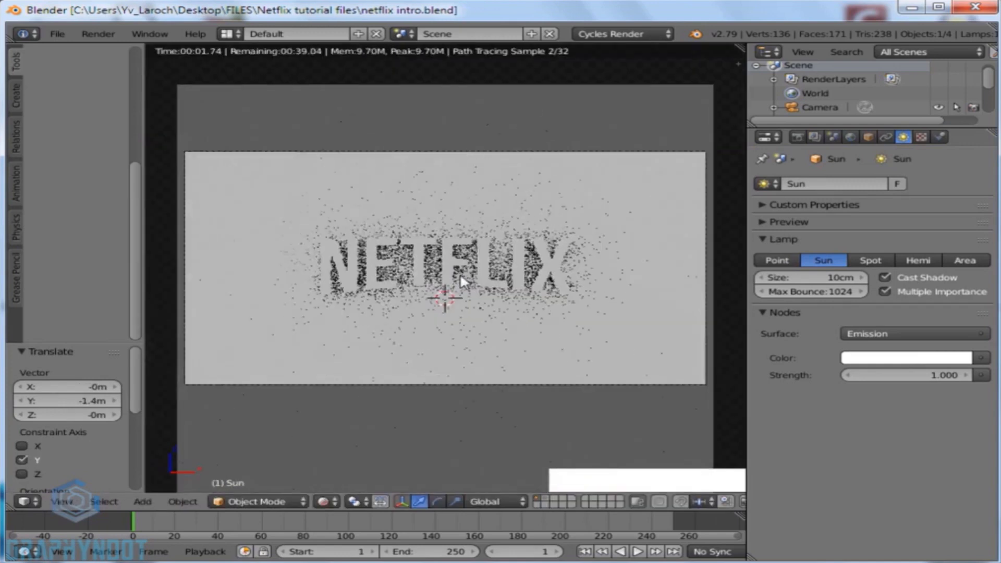
Step: Set the Sun lamp's strength to 50 and return the viewport to solid shading
left_click(902, 375)
type("50")
key("Return")
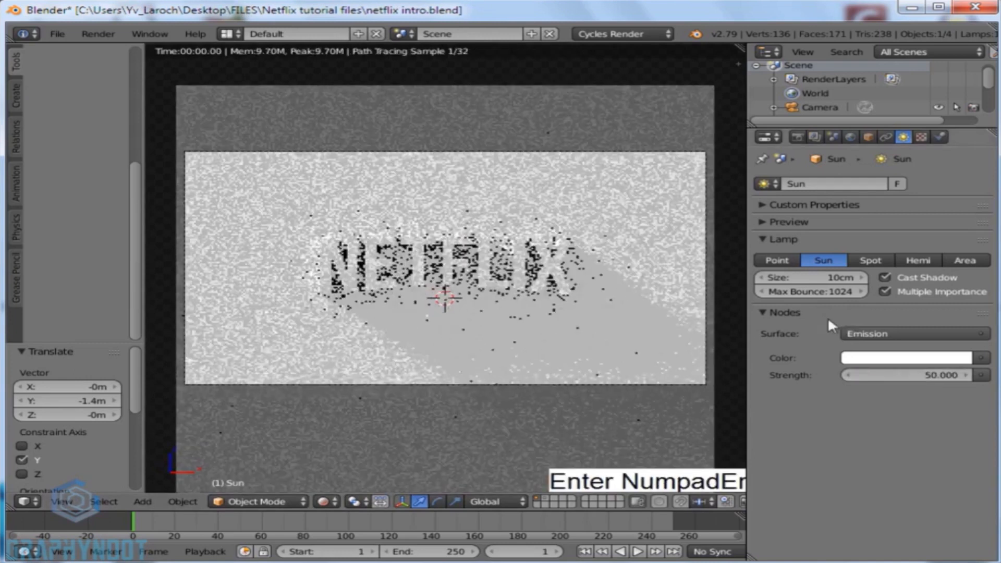
key("z")
key("z")
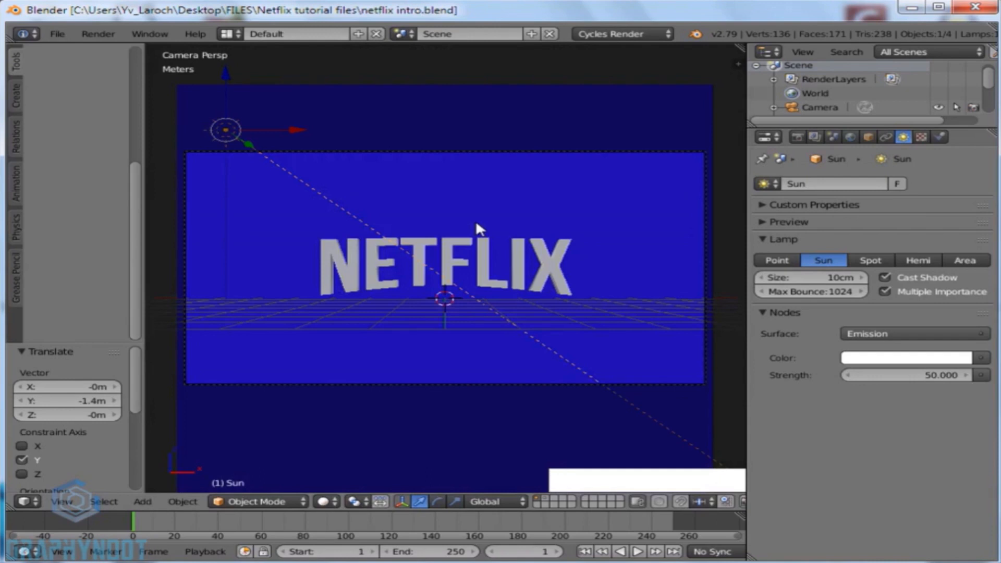
Step: Edit the White Text mesh and separate the linked geometry of the letter E into its own object
right_click(362, 258)
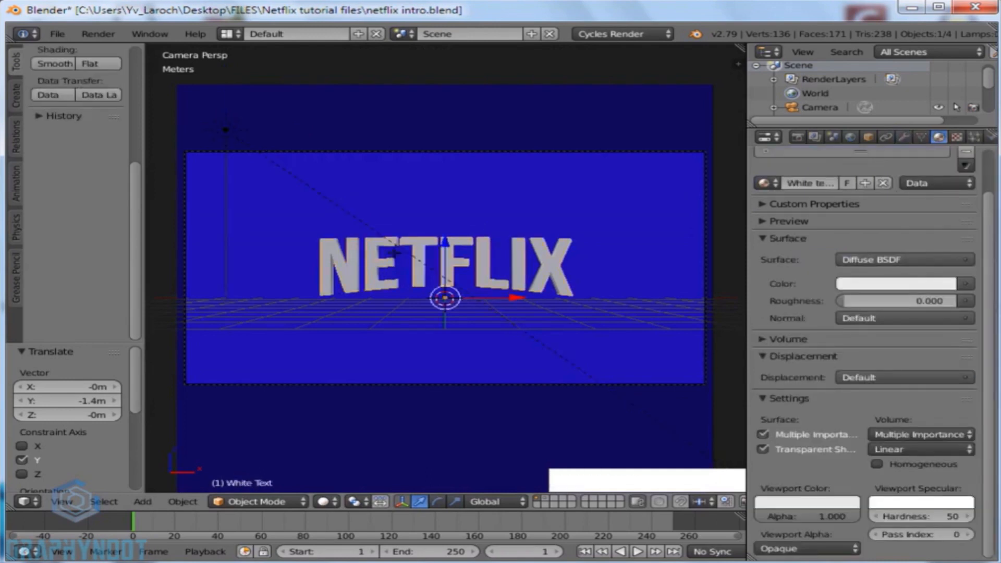
key("Tab")
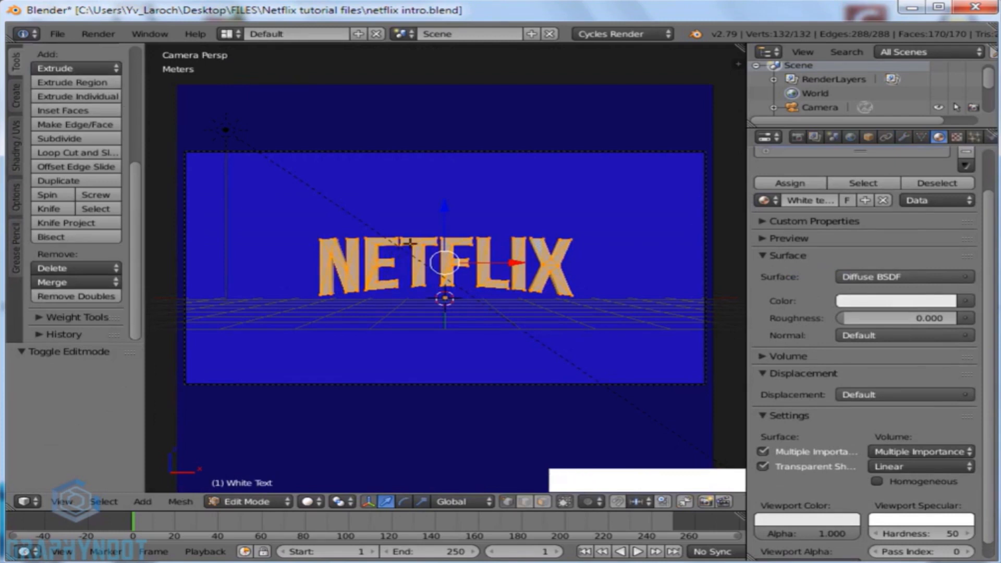
key("z")
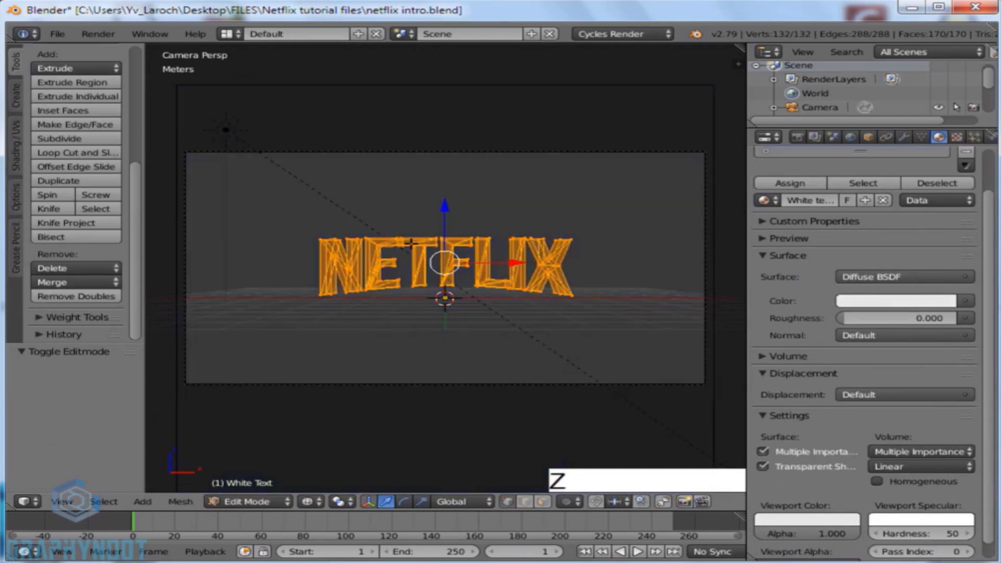
key("a")
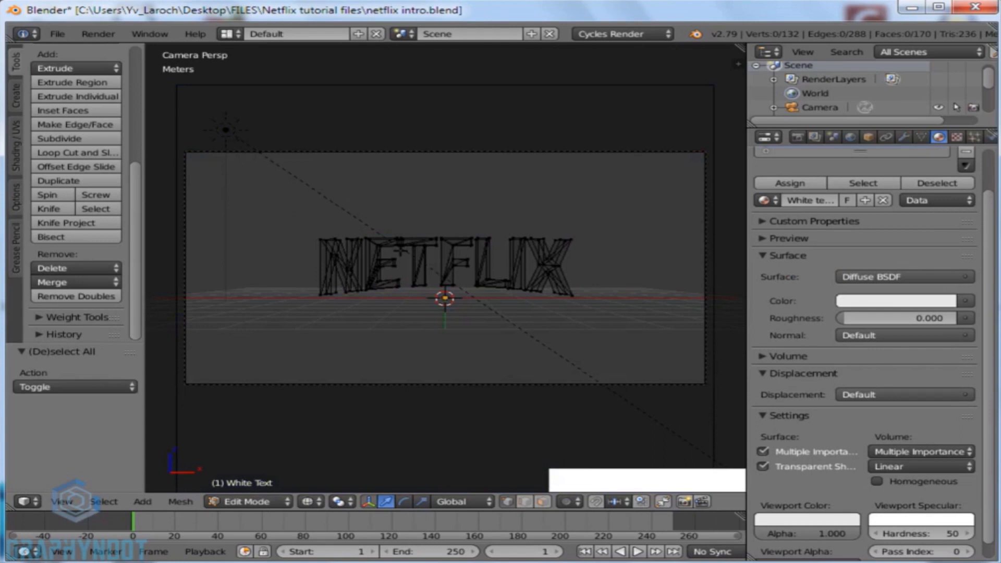
right_click(397, 244)
key("l")
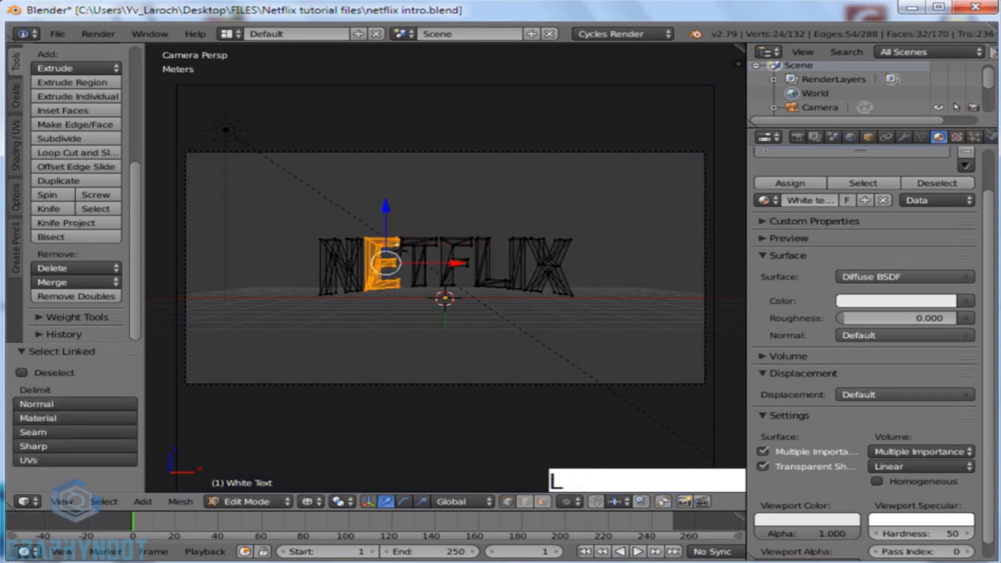
key("p")
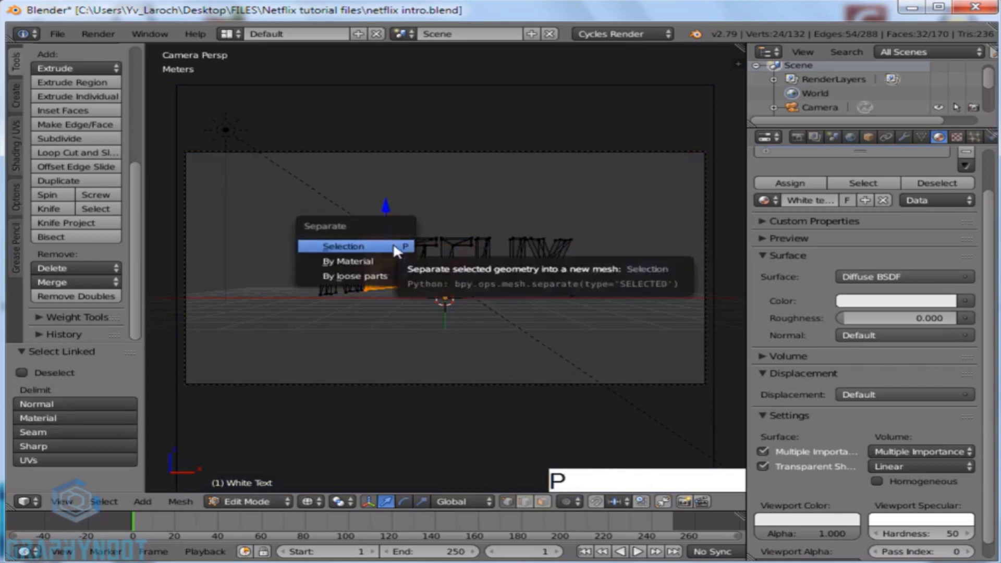
left_click(398, 251)
Step: Separate the linked geometry of the letters T and F into their own objects
right_click(413, 245)
key("l")
key("p")
left_click(400, 243)
right_click(454, 241)
key("l")
key("p")
left_click(459, 240)
Step: Separate the letters L, I and X into their own objects and return to Object Mode
right_click(476, 240)
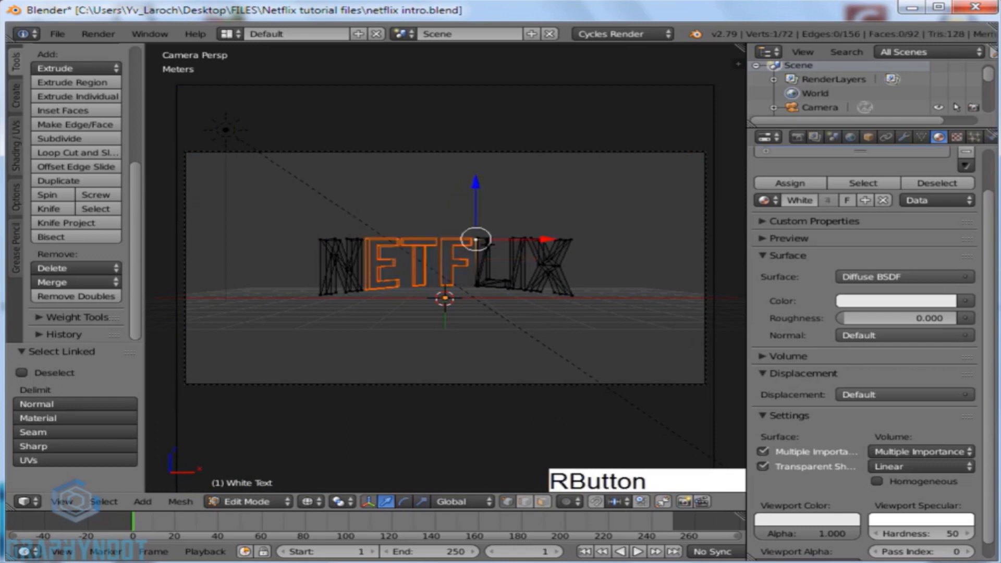
key("l")
key("p")
left_click(472, 238)
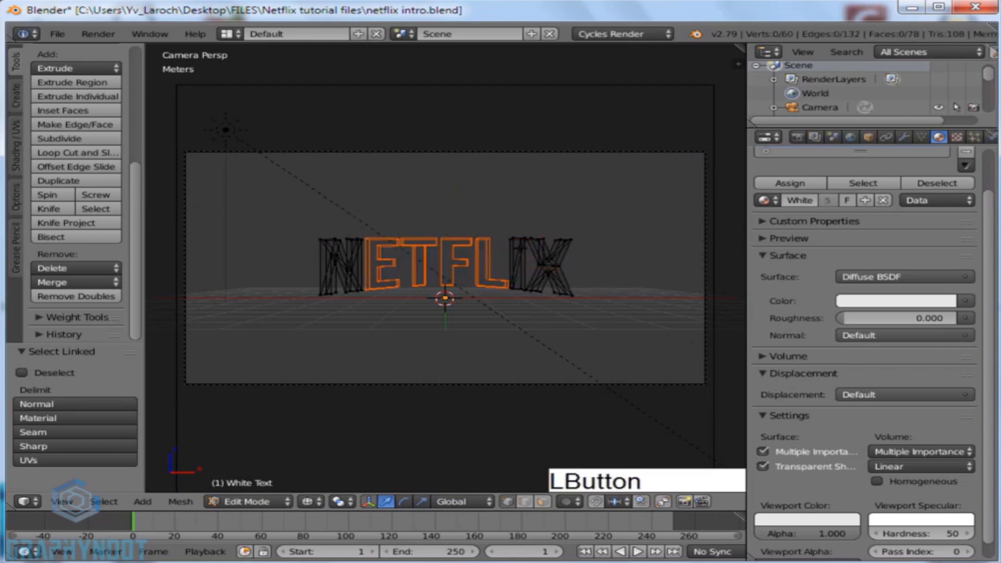
key("Tab")
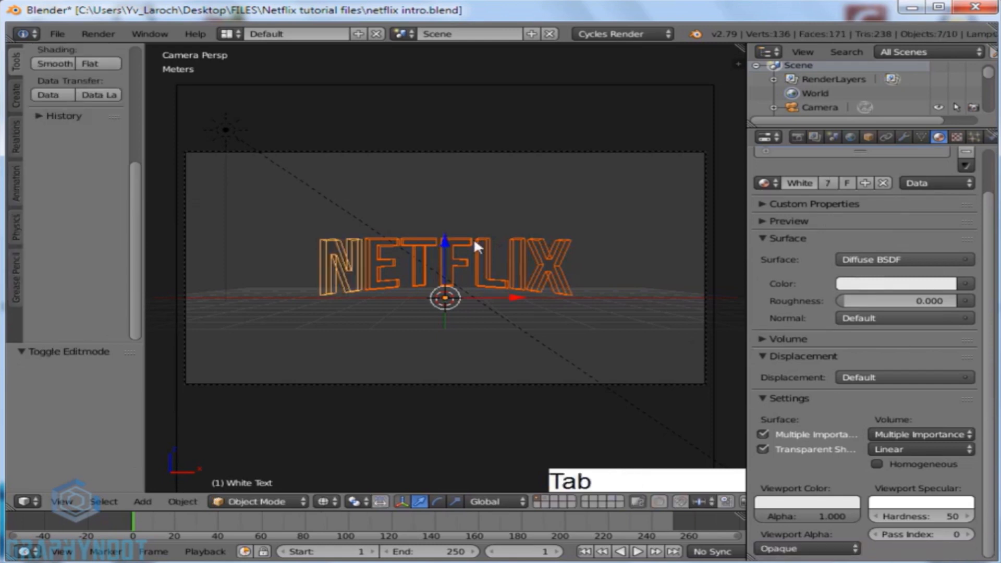
Step: Select all seven white letter objects one by one from X to N, leaving the N active
right_click(527, 249)
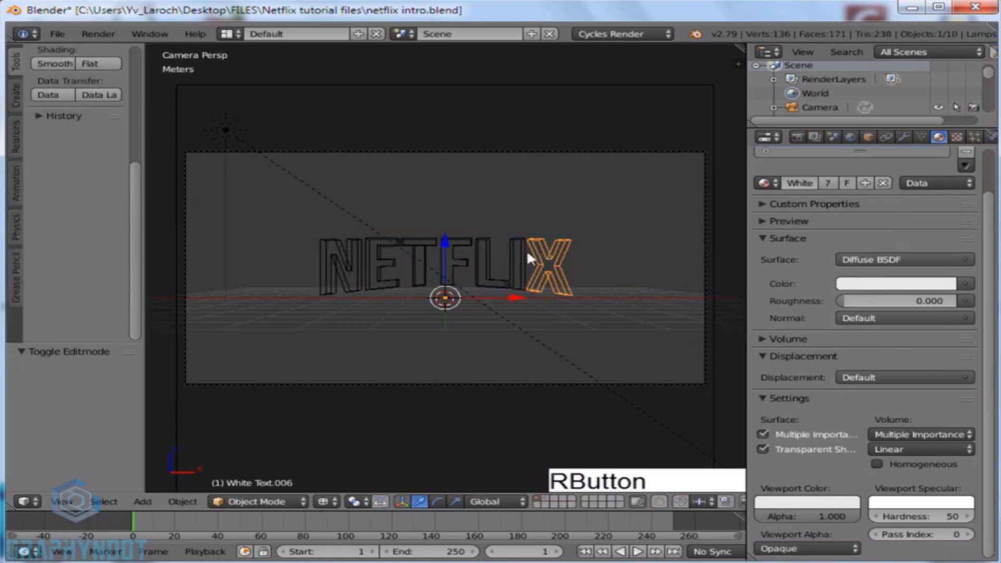
right_click(509, 249, "shift")
right_click(478, 249, "shift")
right_click(453, 245, "shift")
right_click(409, 241, "shift")
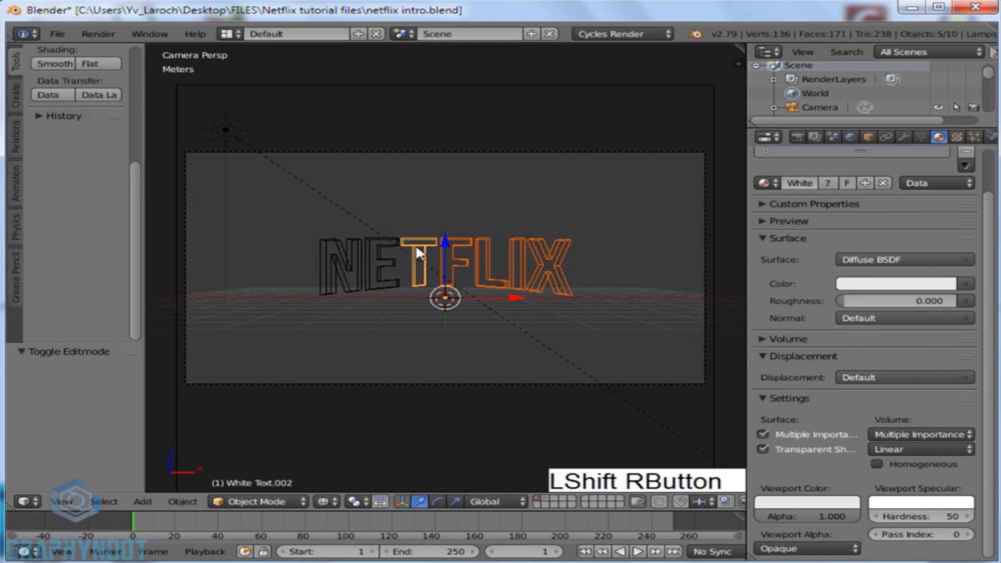
right_click(381, 243, "shift")
right_click(338, 241, "shift")
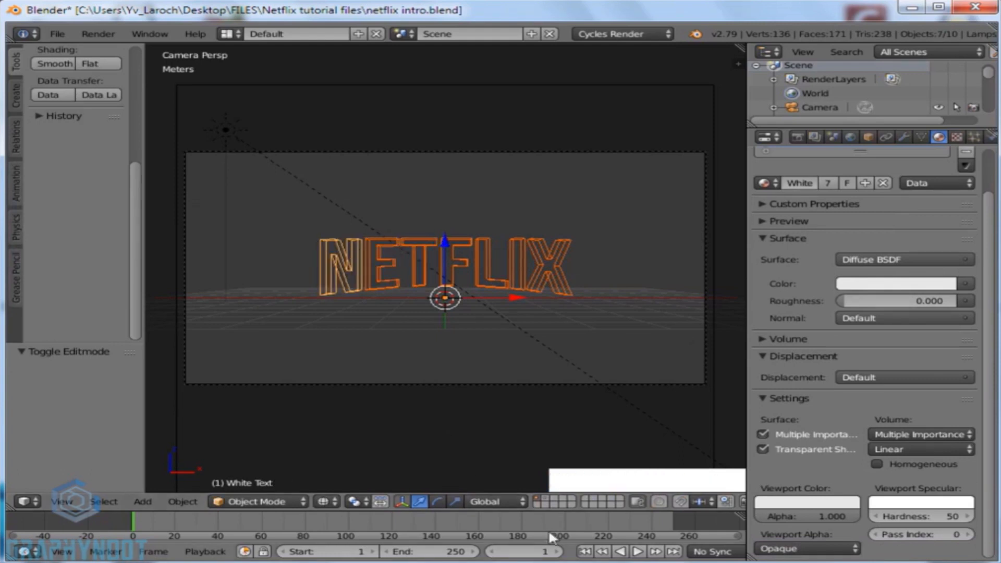
Step: Set the animation's end frame to 25*4 (100) and save the file over the existing one
left_click(464, 552)
type("25*4")
key("Return")
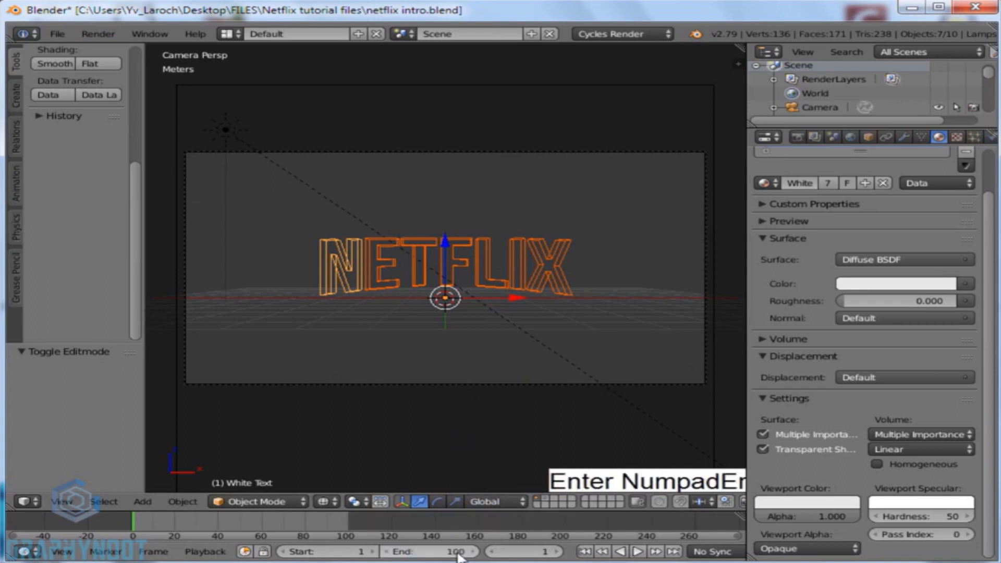
key("ctrl+s")
left_click(546, 286)
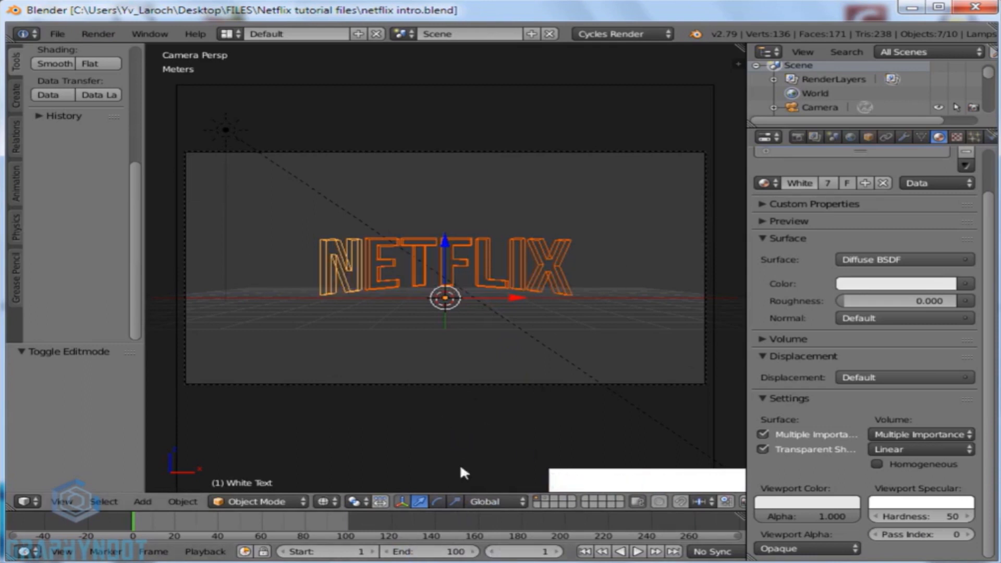
Step: Insert a keyframe on all selected letters at frame 10 and switch the viewport to solid shading
left_click(546, 553)
type("10")
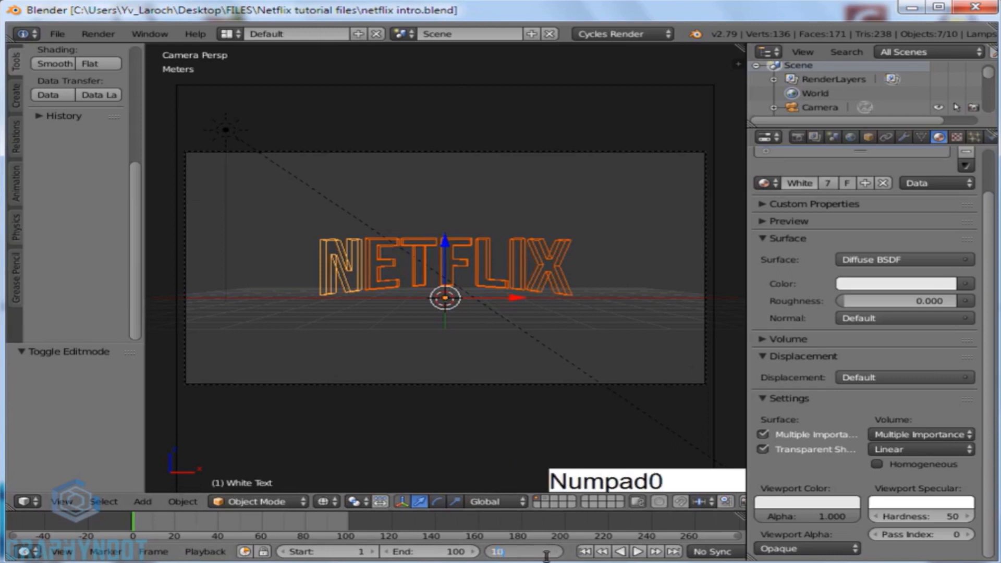
key("KP_Enter")
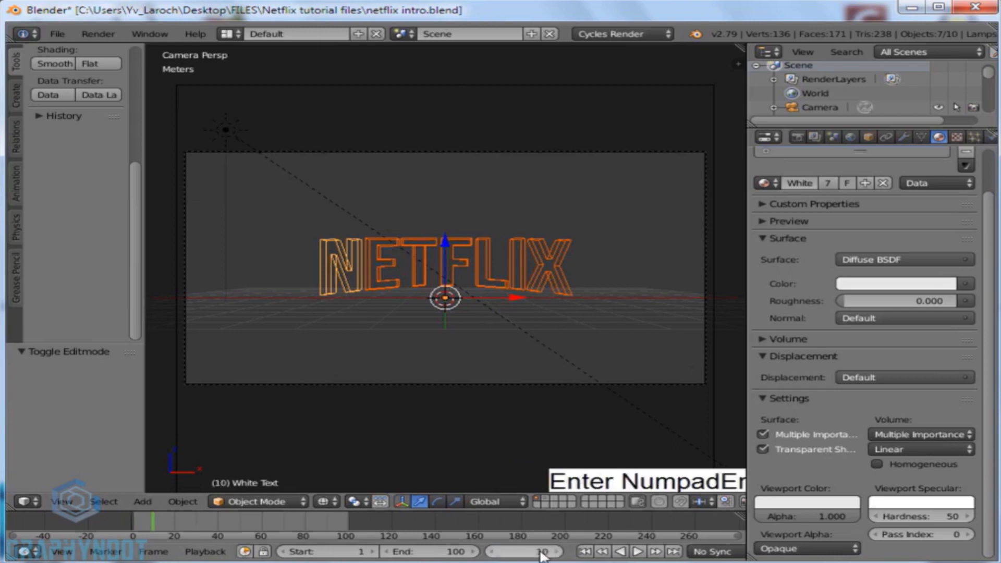
key("i")
left_click(451, 266)
key("shift+z")
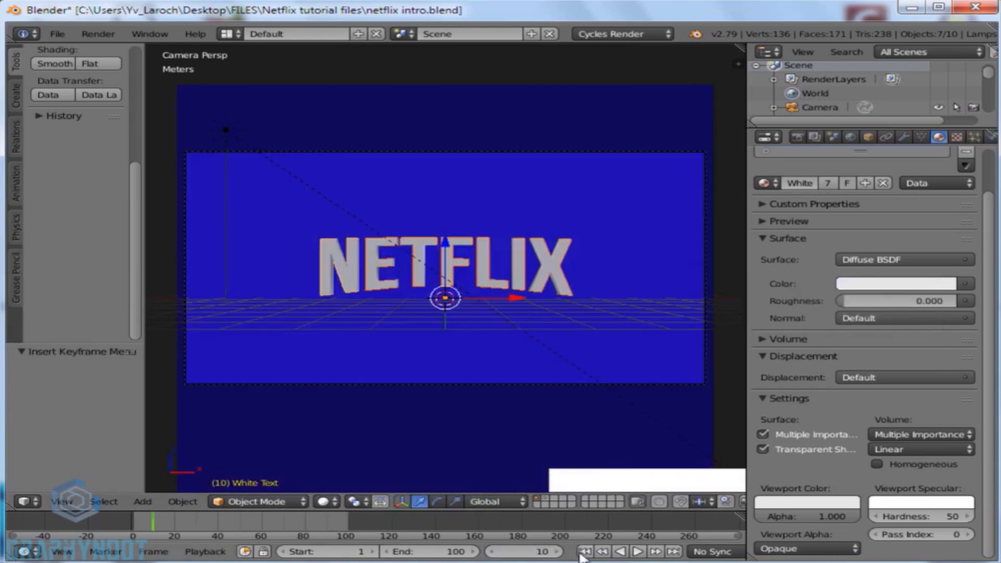
Step: At frame 1, move the selected letters back about 41.7 cm along Y behind the wall and insert a Location keyframe
left_click(585, 552)
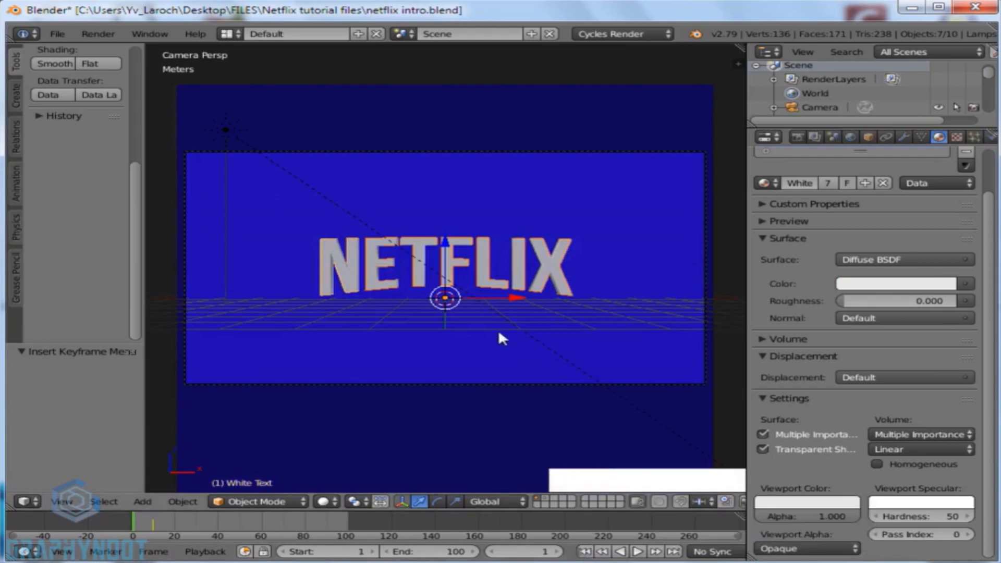
key("g")
key("y")
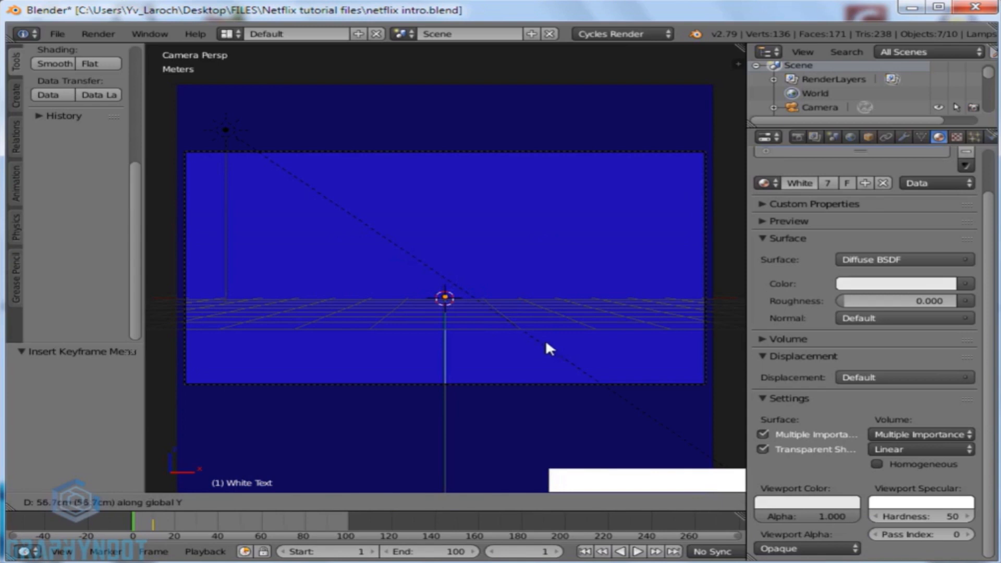
left_click(509, 257)
key("z")
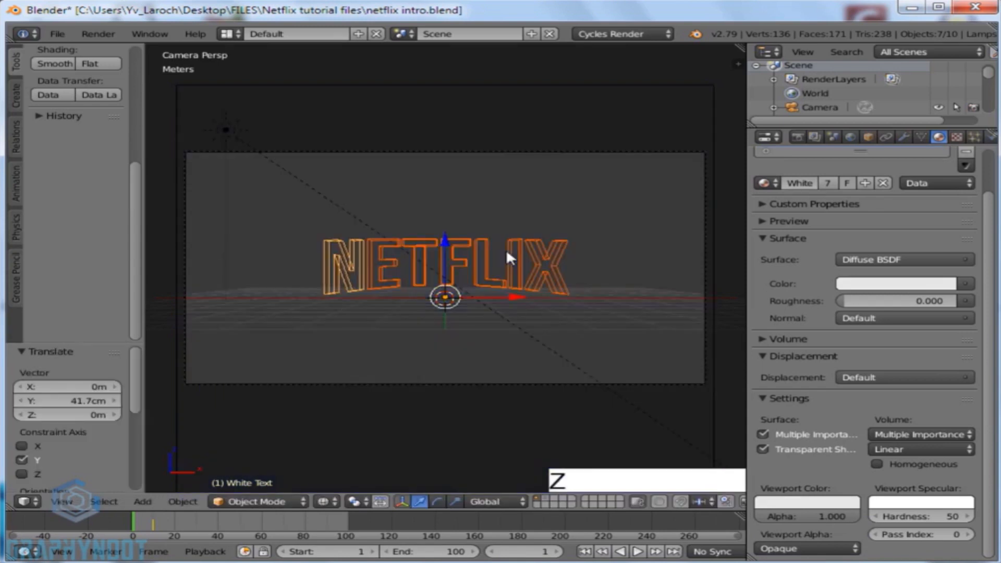
key("i")
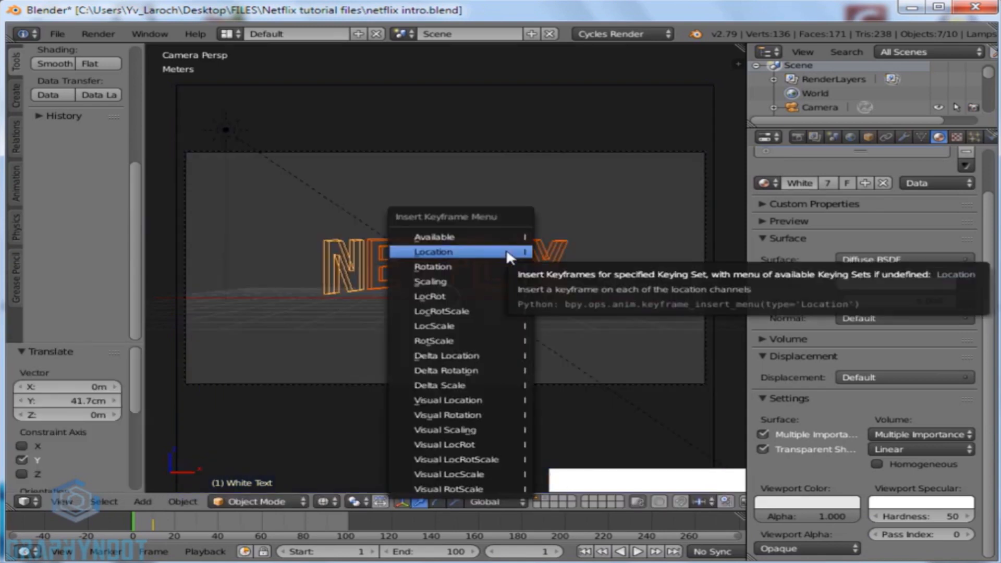
left_click(509, 252)
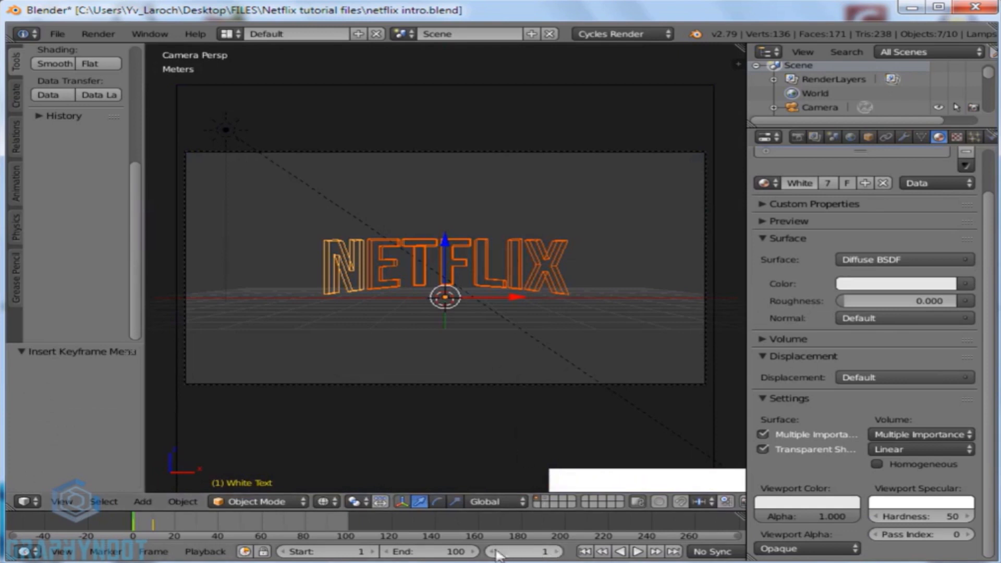
Step: At frame 30, move the letters about 49.8 cm back along Y, insert a Location keyframe, and save over the existing file
left_click(524, 551)
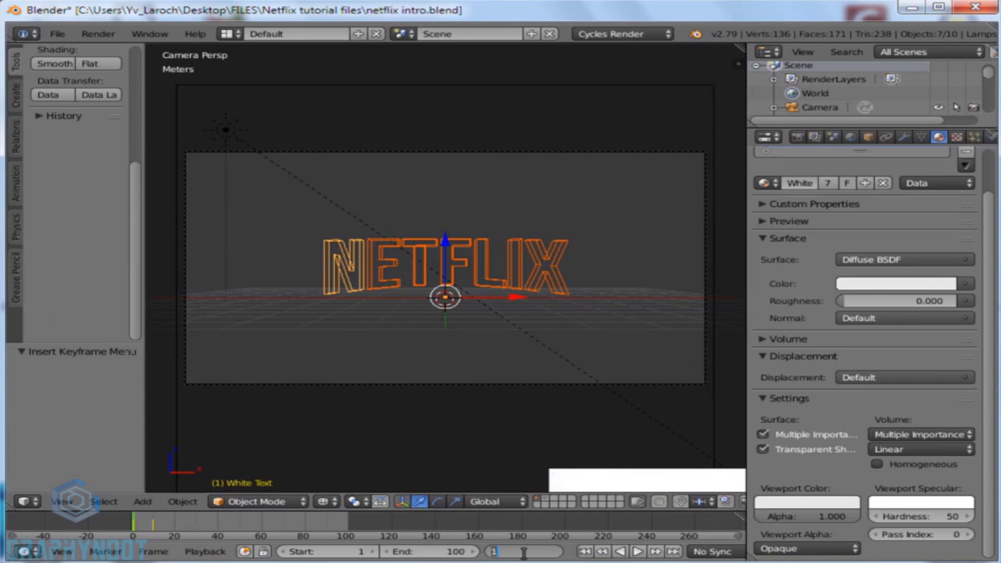
type("30")
left_click(538, 295)
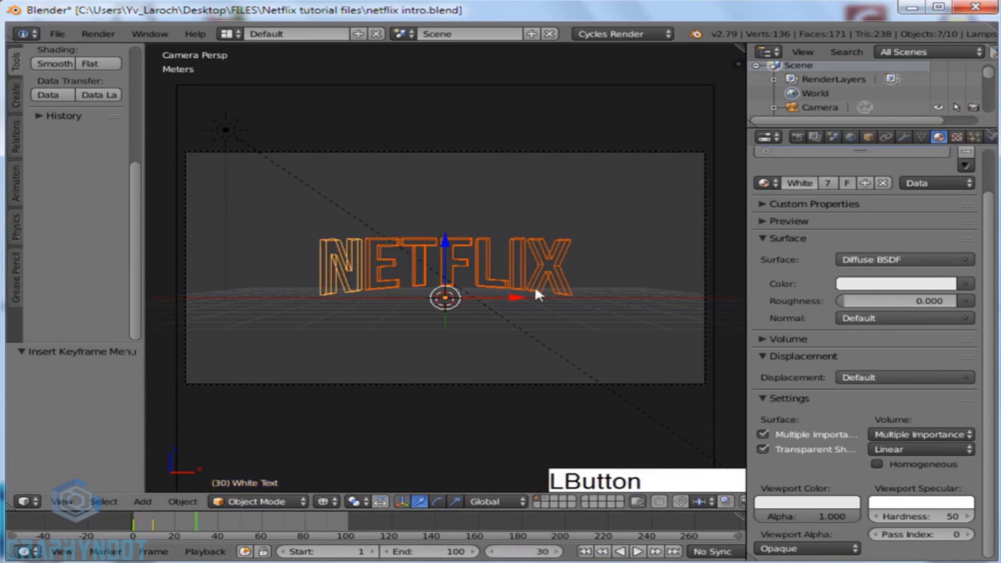
key("KP_7")
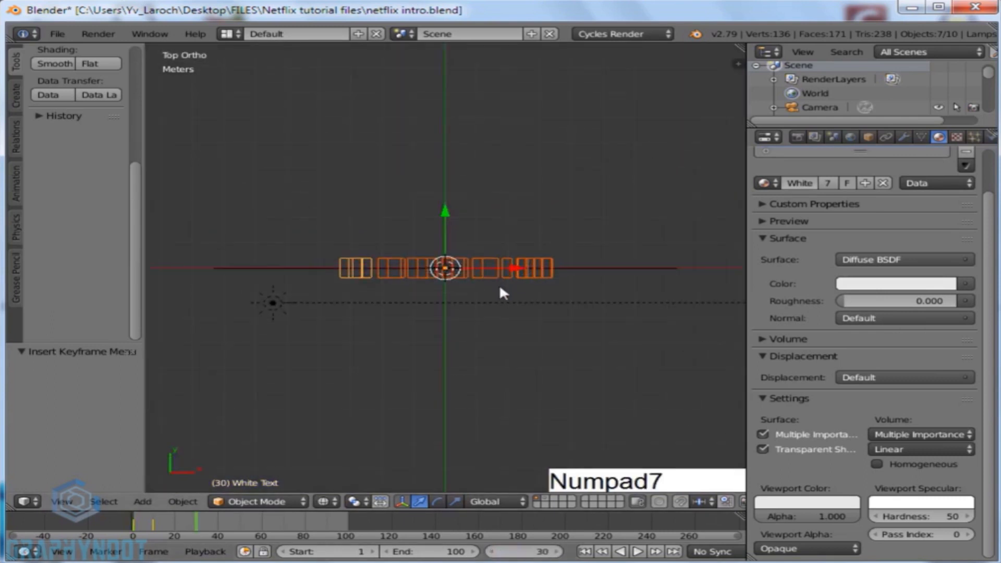
key("g")
key("y")
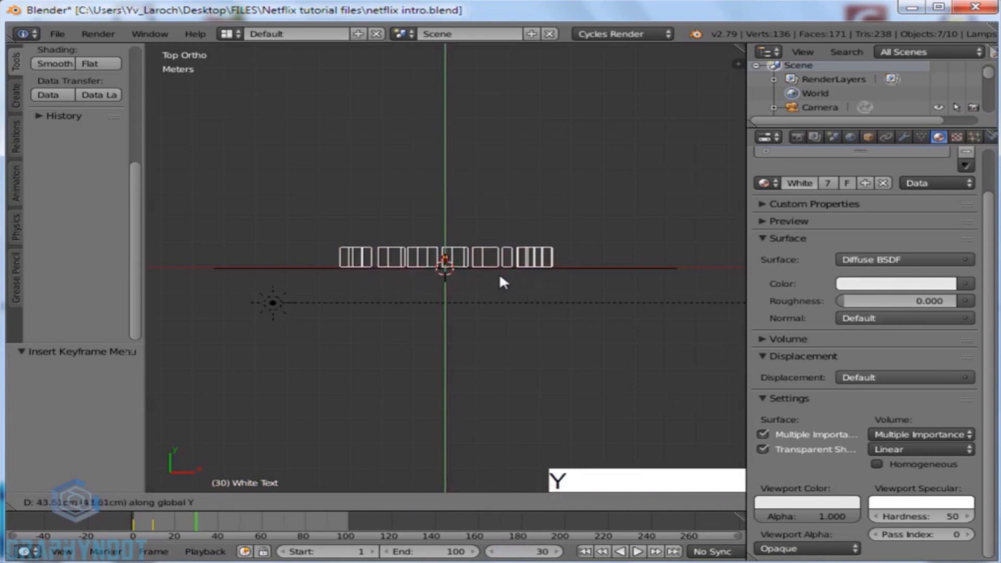
left_click(500, 271)
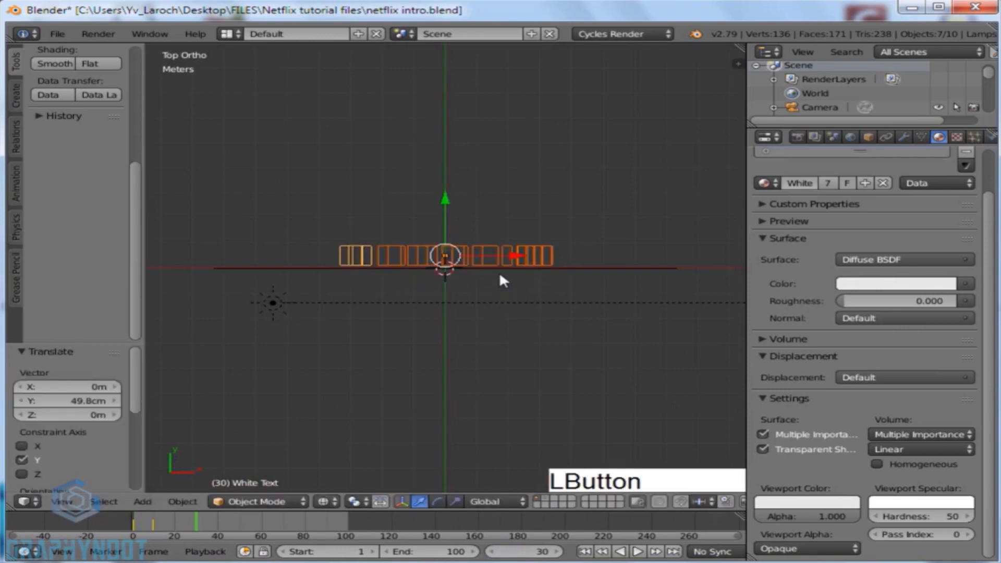
key("i")
left_click(499, 271)
key("ctrl+s")
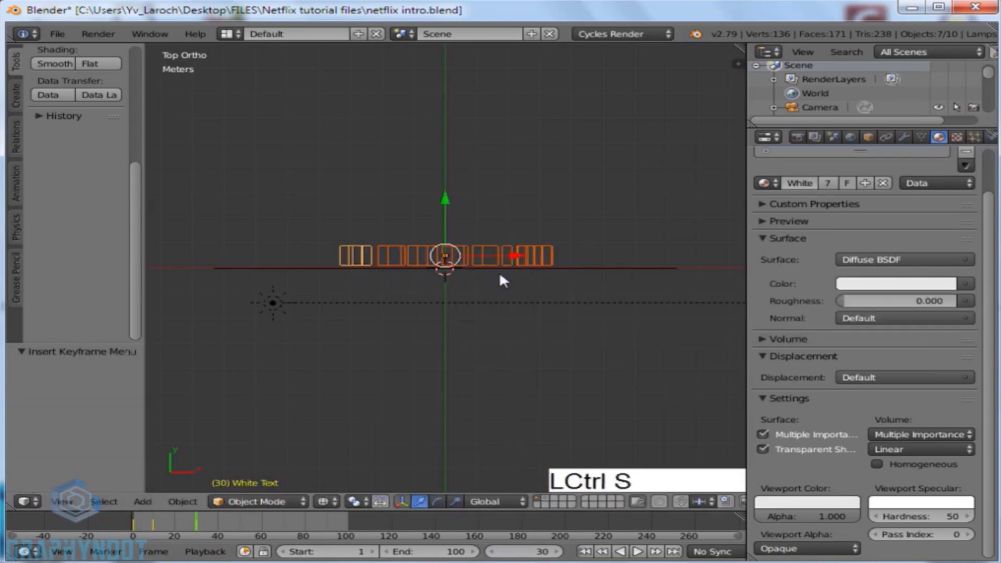
left_click(500, 275)
Step: Play the letter animation from the first frame in solid-shaded camera view, stop it, and scrub through the keyframes
key("KP_0")
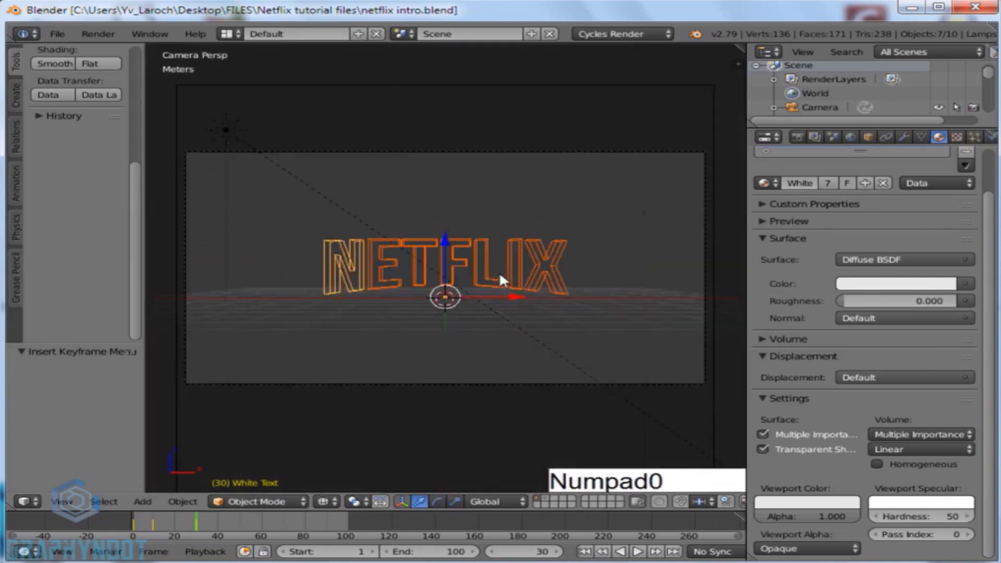
left_click(585, 552)
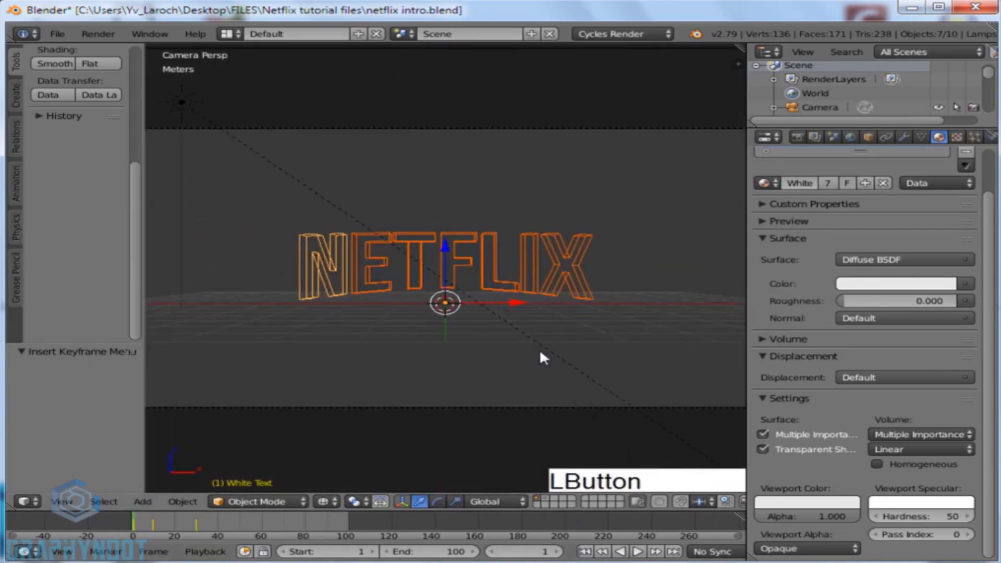
key("z")
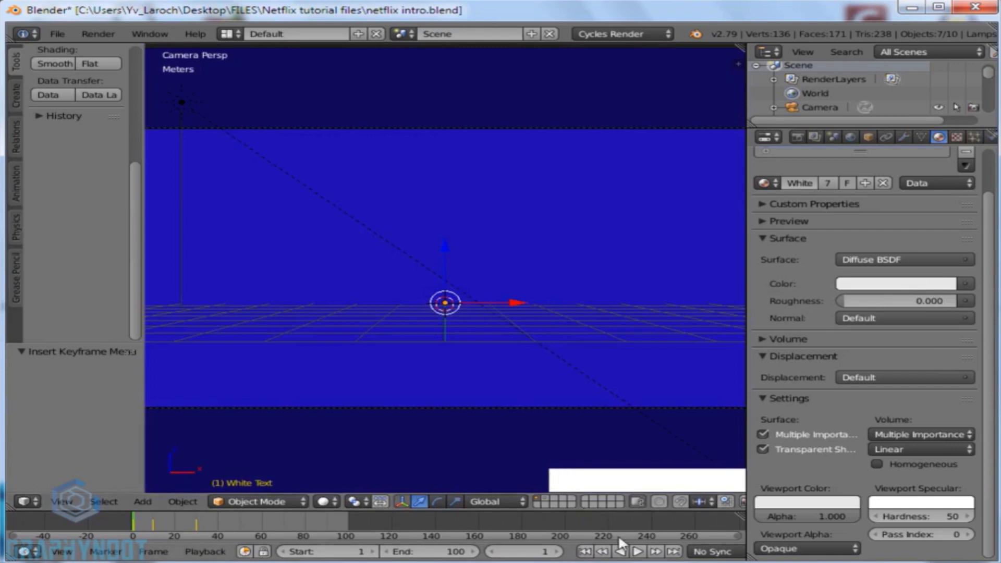
left_click(638, 552)
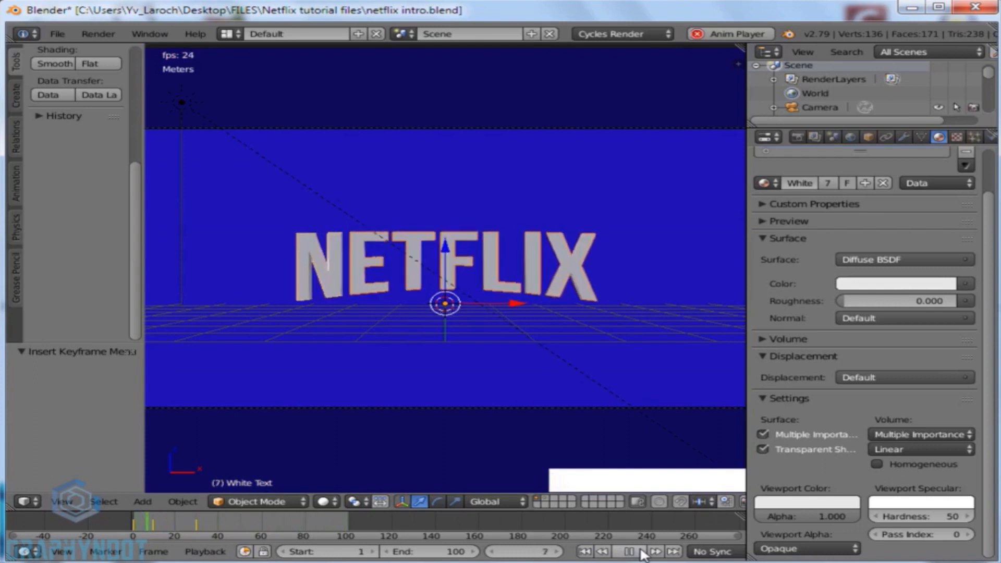
left_click(630, 552)
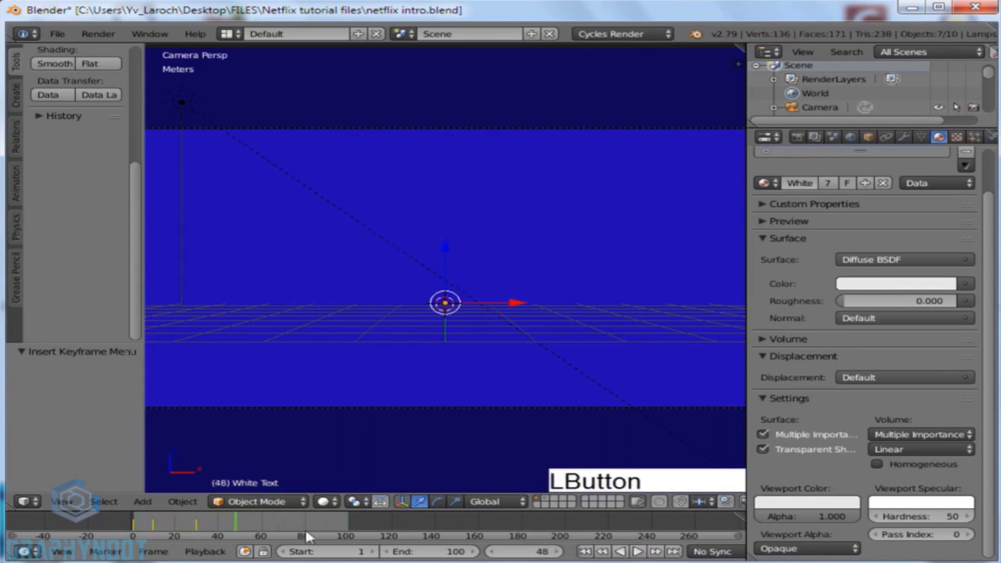
left_click_drag(143, 518, 211, 519)
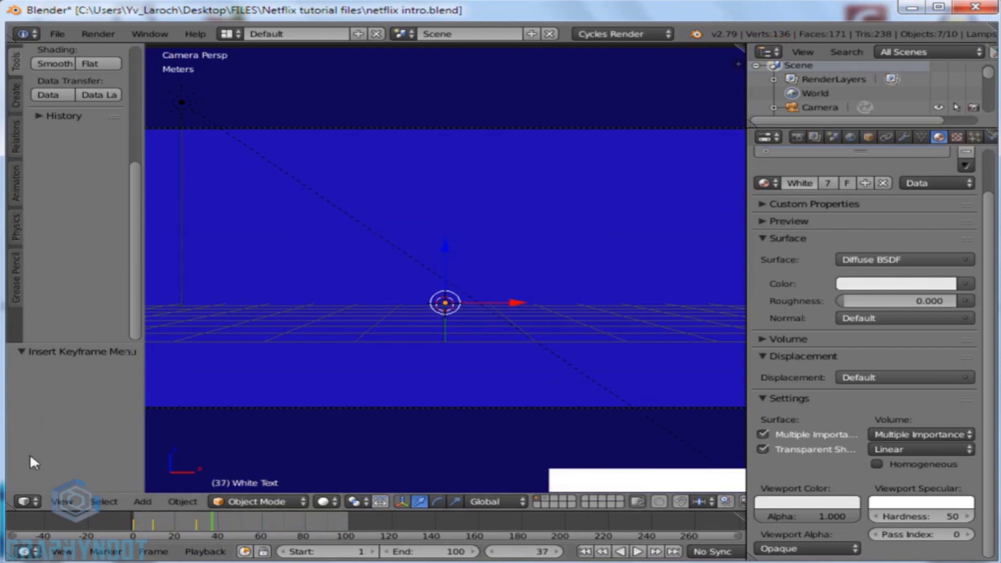
Step: Split the 3D view into two stacked areas, with a wireframe viewport above and a Dope Sheet below
left_click_drag(19, 515, 71, 235)
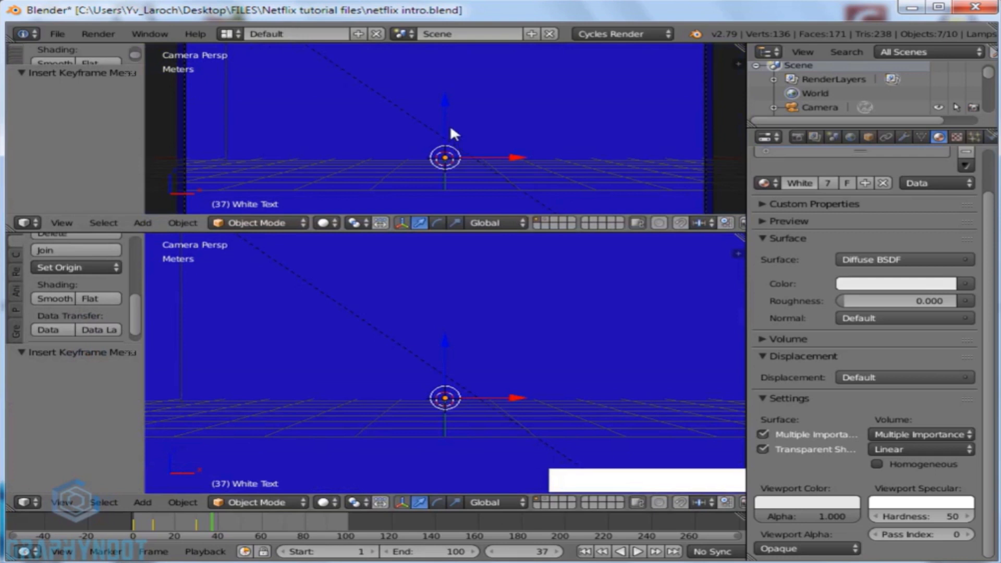
key("z")
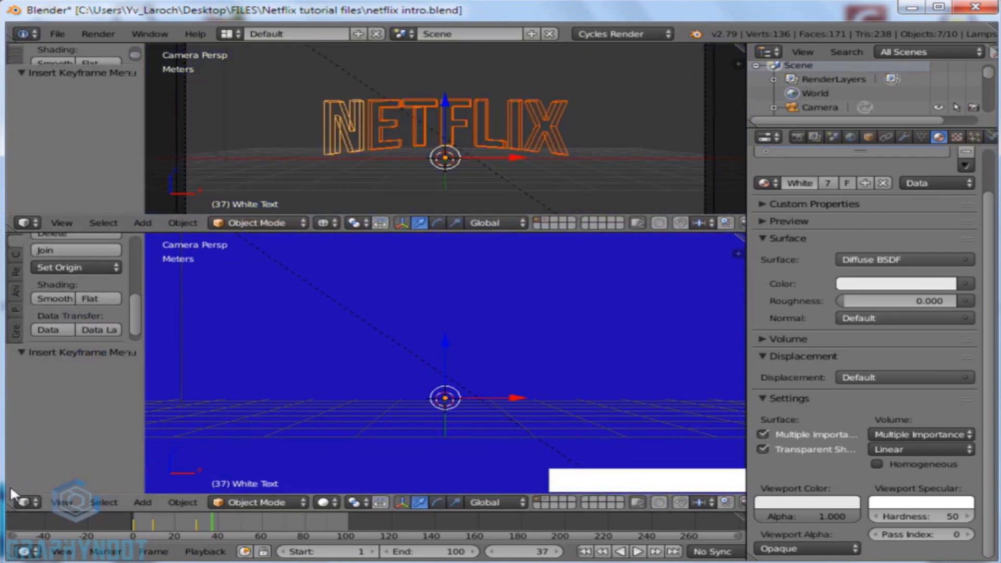
left_click(23, 501)
left_click(49, 433)
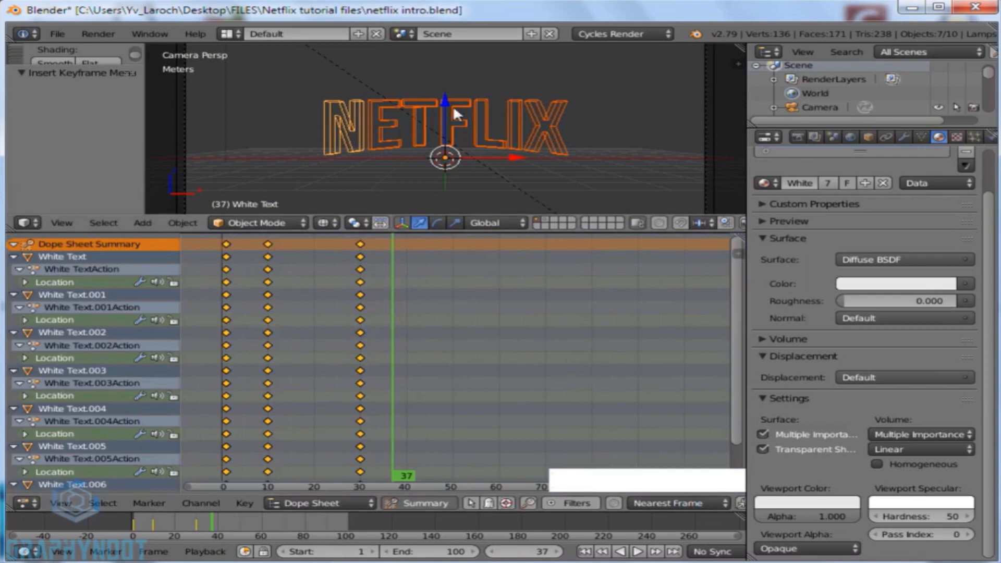
Step: Select only the letter N and collapse all seven White Text channel groups in the Dope Sheet
right_click(358, 134)
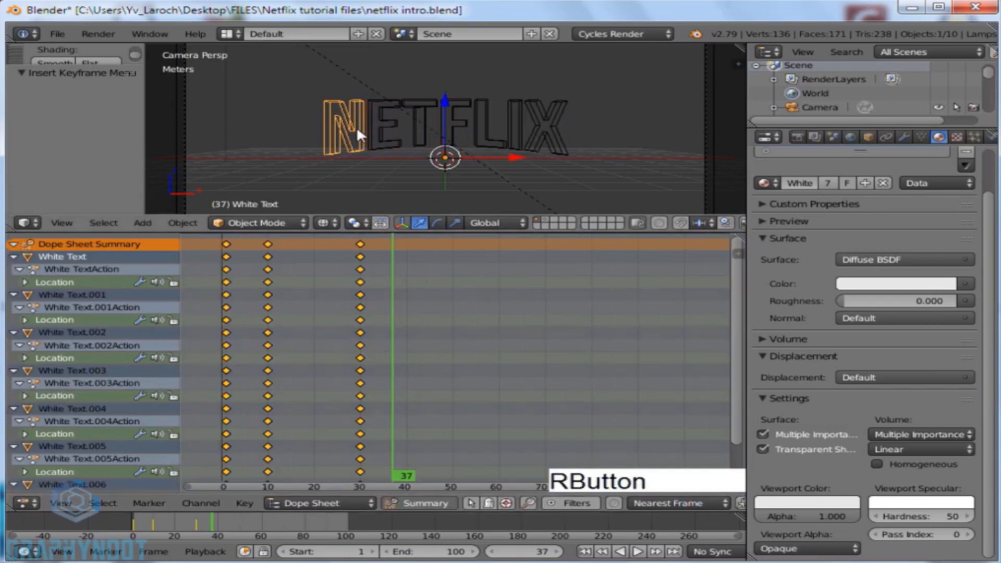
left_click(13, 256)
left_click(13, 269)
left_click(14, 283)
left_click(13, 296)
left_click(13, 307)
left_click(13, 319)
left_click(13, 332)
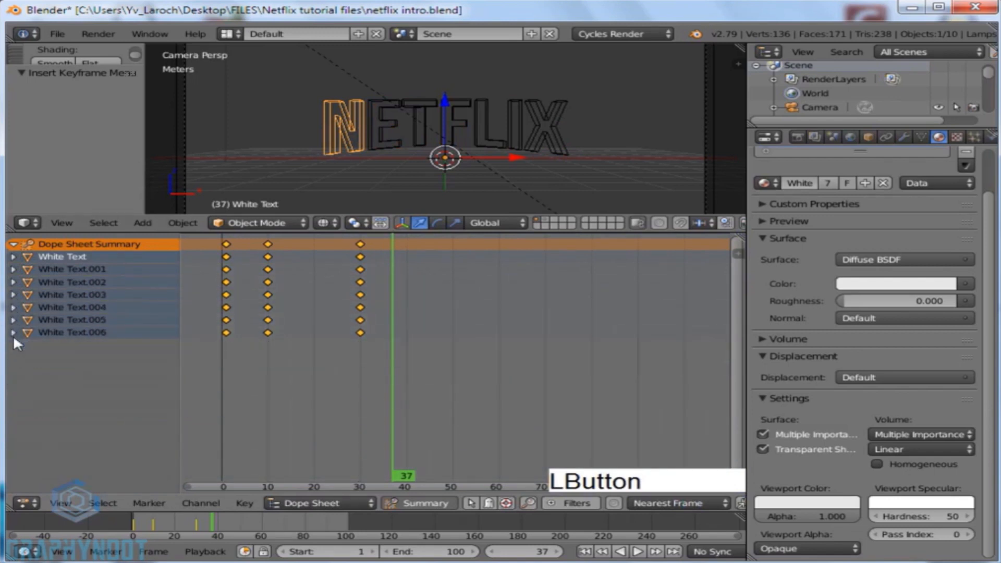
Step: Select the letters from T to X one by one, and the White Text channel, to match letters with Dope Sheet channels
right_click(437, 103)
right_click(437, 104)
right_click(428, 103)
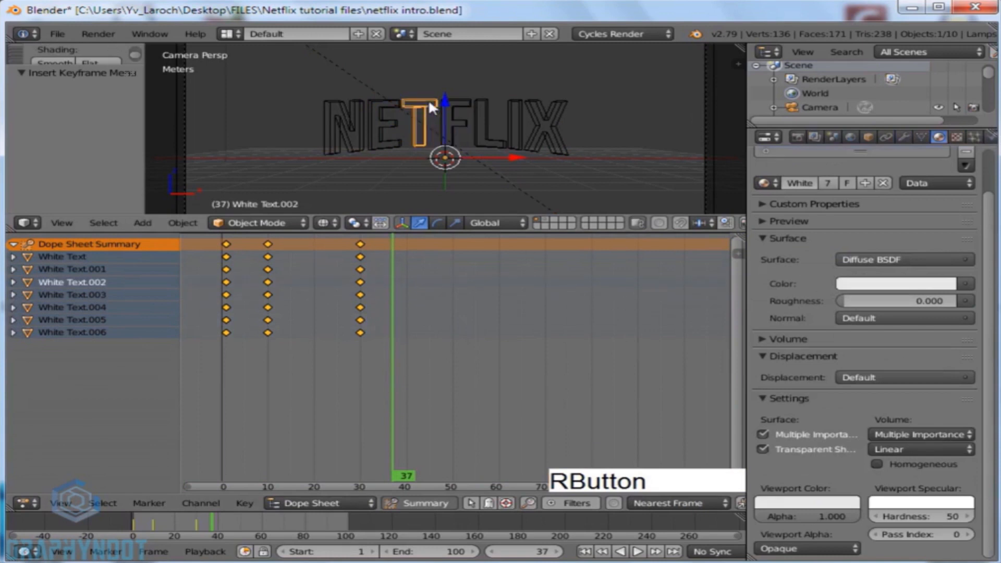
right_click(461, 101)
right_click(480, 99)
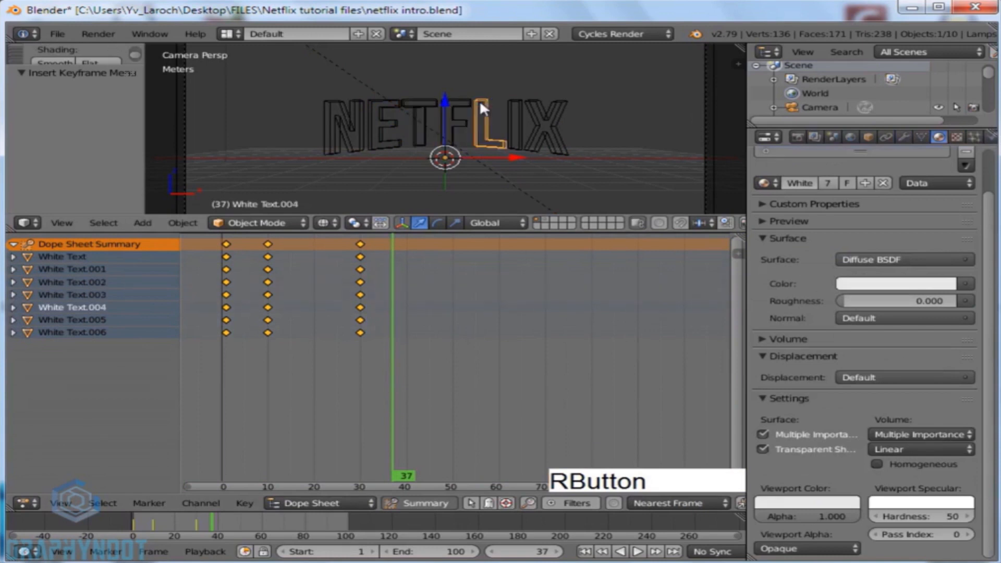
right_click(517, 102)
right_click(540, 104)
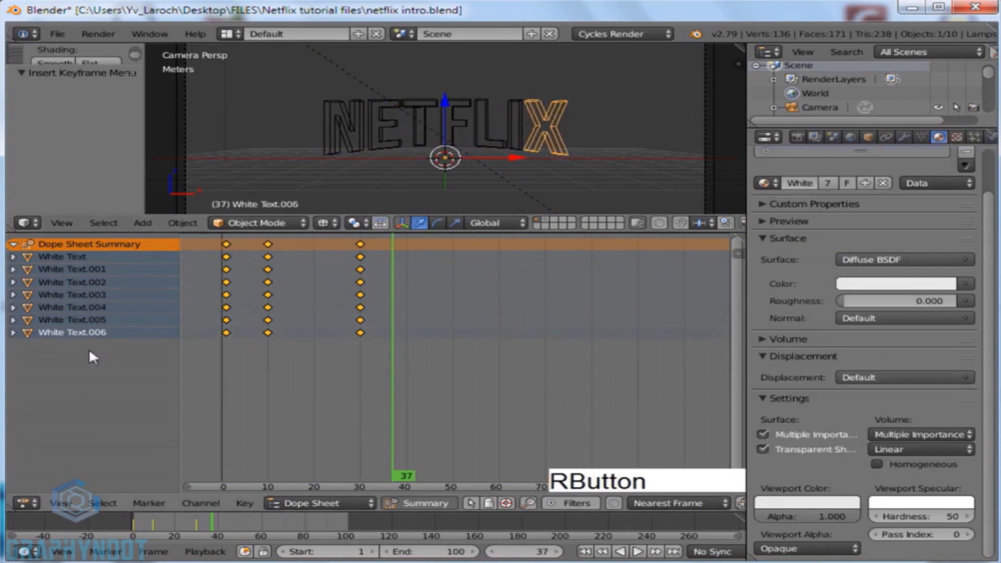
left_click(60, 257)
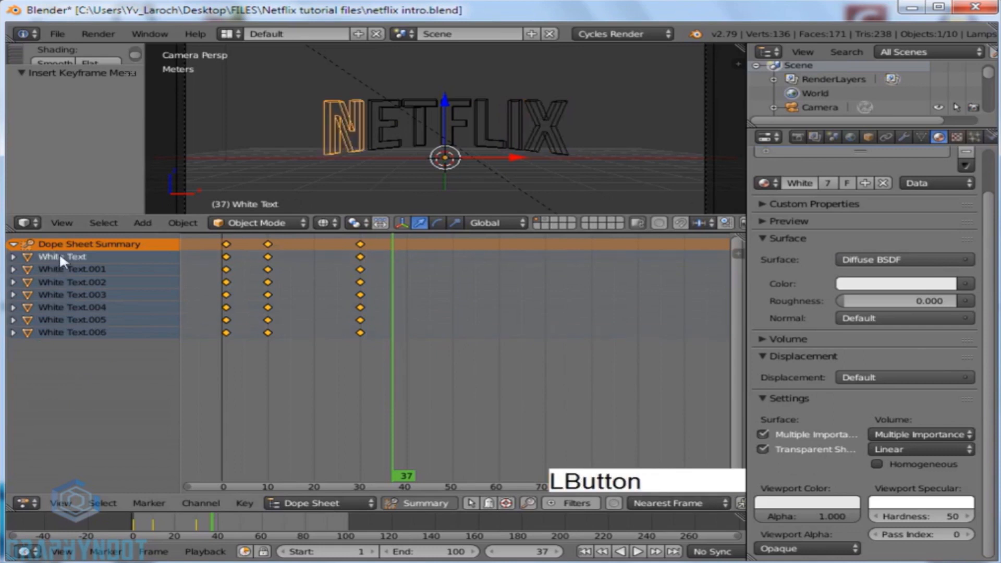
Step: Shift the keyframes of every letter except N so that they start at frame 5
key("a")
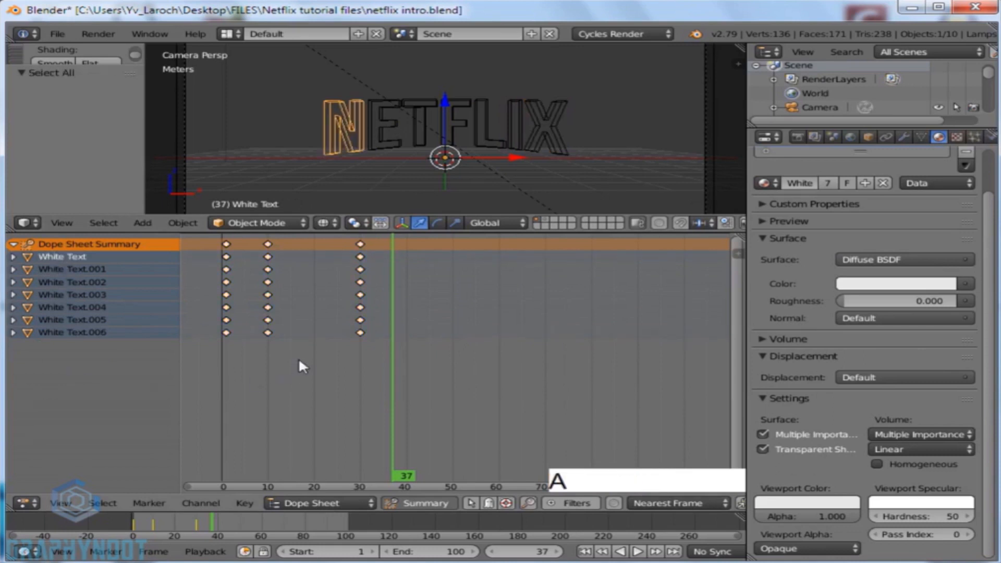
key("b")
left_click_drag(379, 367, 213, 265)
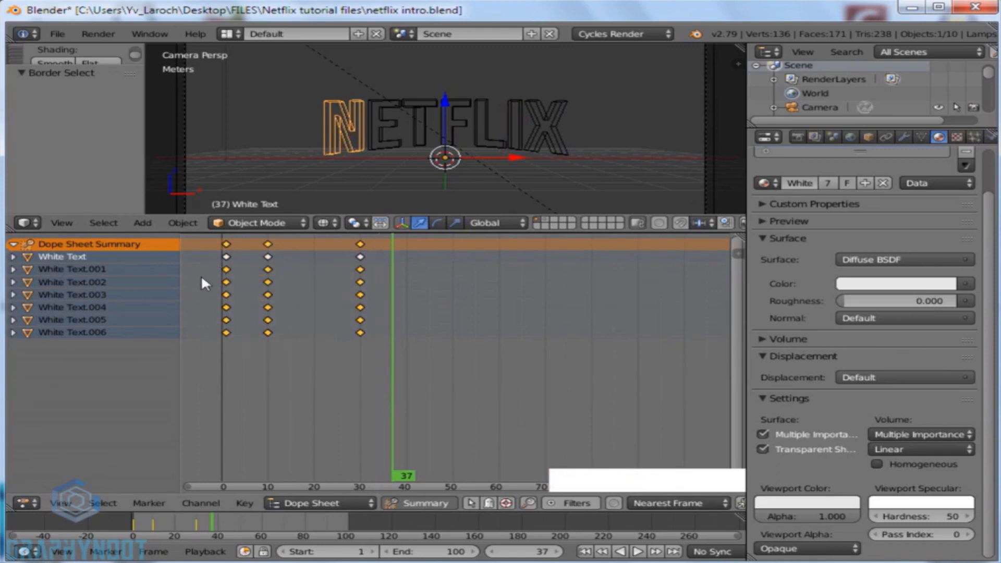
left_click(540, 552)
type("5")
key("KP_Enter")
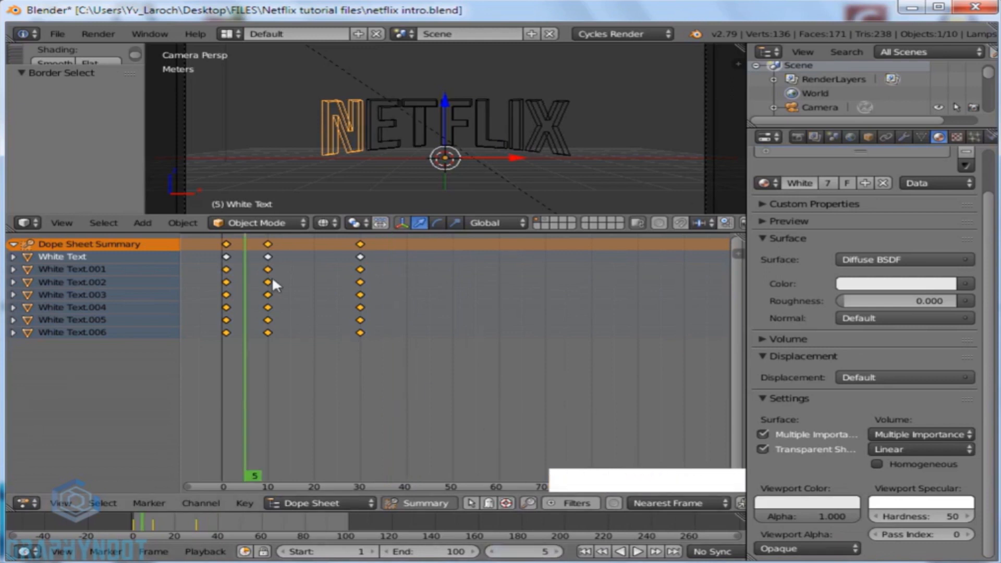
key("g")
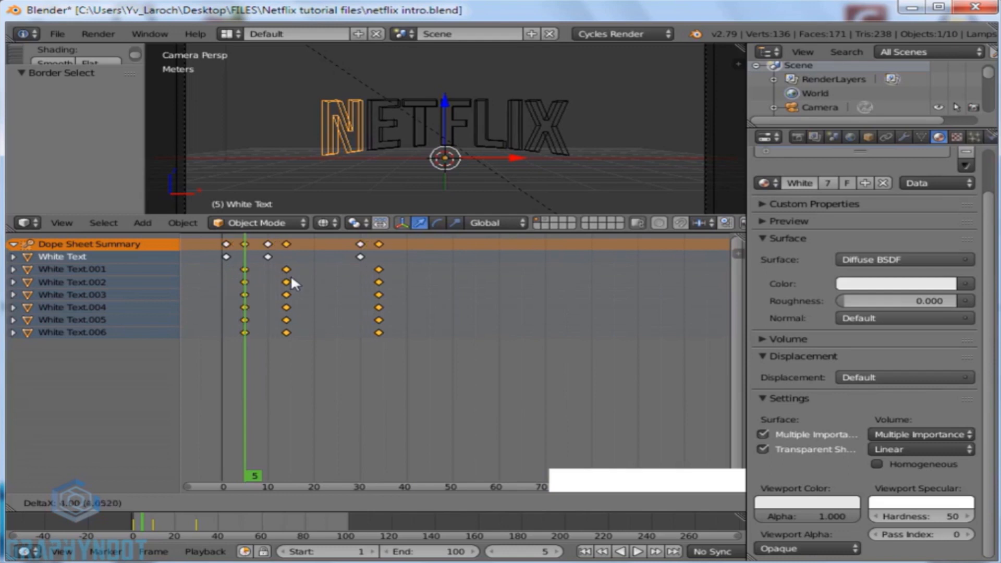
left_click(292, 273)
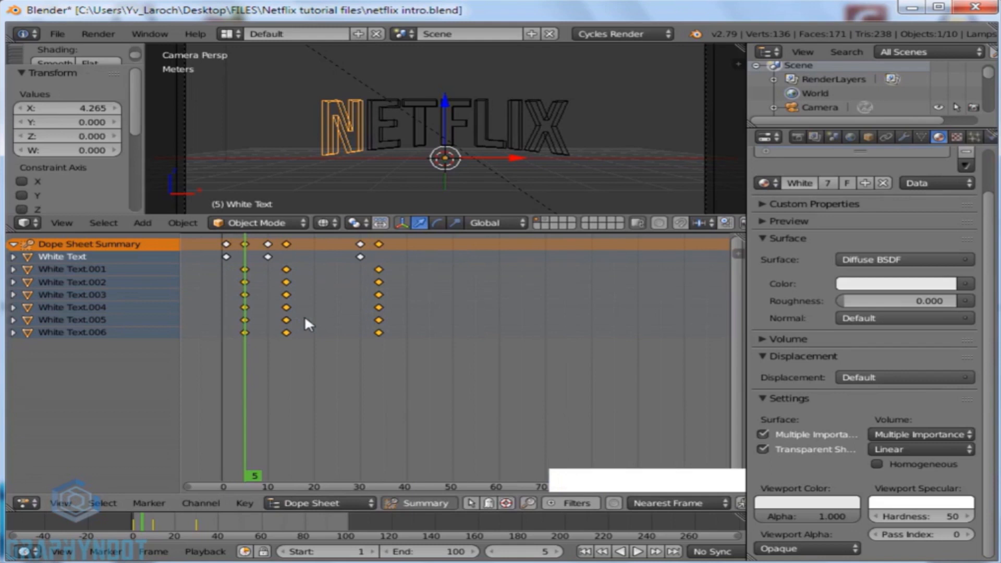
Step: Shift the keyframes of the letters T, F, L, I and X so that they start at frame 10
key("a")
key("b")
left_click_drag(229, 275, 449, 347)
left_click(533, 552)
type("1")
left_click(329, 274)
Step: Shift the keyframes of the letters F, L, I and X so that they start at frame 15
middle_click_drag(341, 282, 478, 304)
scroll(411, 304, "up", 8)
key("a")
key("b")
left_click_drag(297, 291, 611, 376)
key("Return")
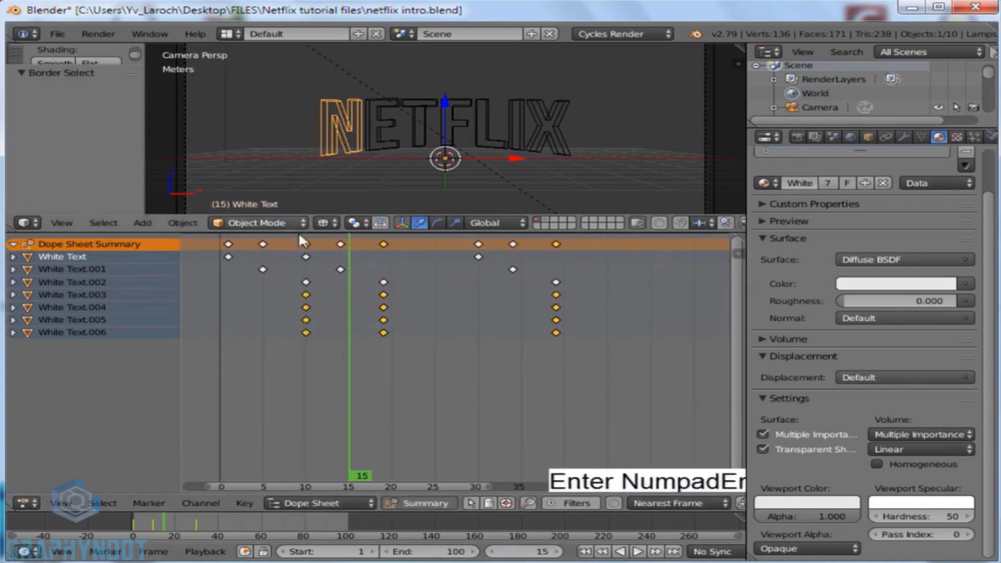
key("g")
Step: Shift the keyframes of the letters L, I and X so that they start at frame 20
key("b")
left_click_drag(341, 301, 616, 365)
key("g")
Step: Shift the keyframes of I and X to start at frame 25, and those of X alone to start at frame 30
key("b")
left_click_drag(384, 314, 654, 365)
key("g")
left_click(625, 350)
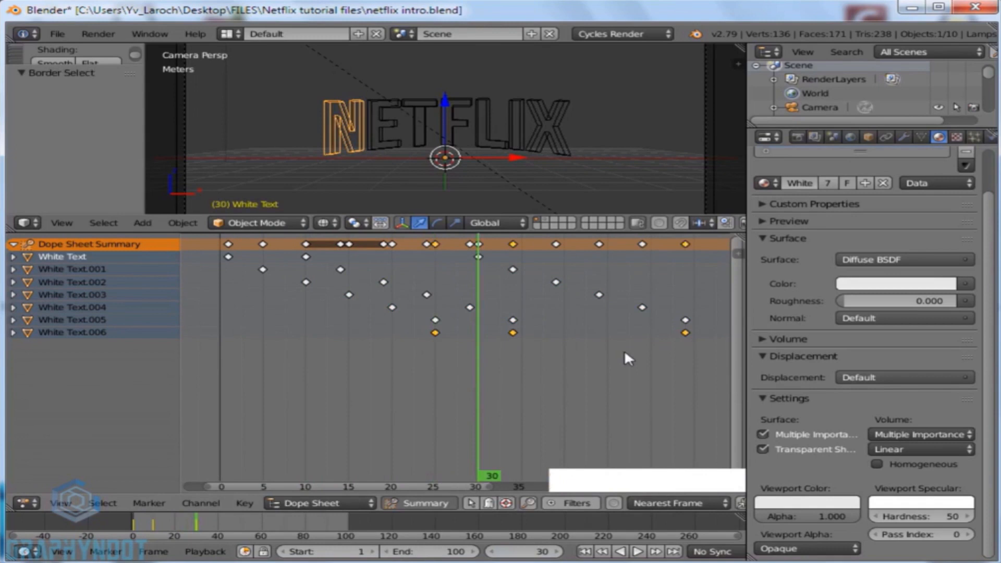
Step: Play back the staggered letter animation
scroll(624, 349, "down", 3)
left_click(638, 551)
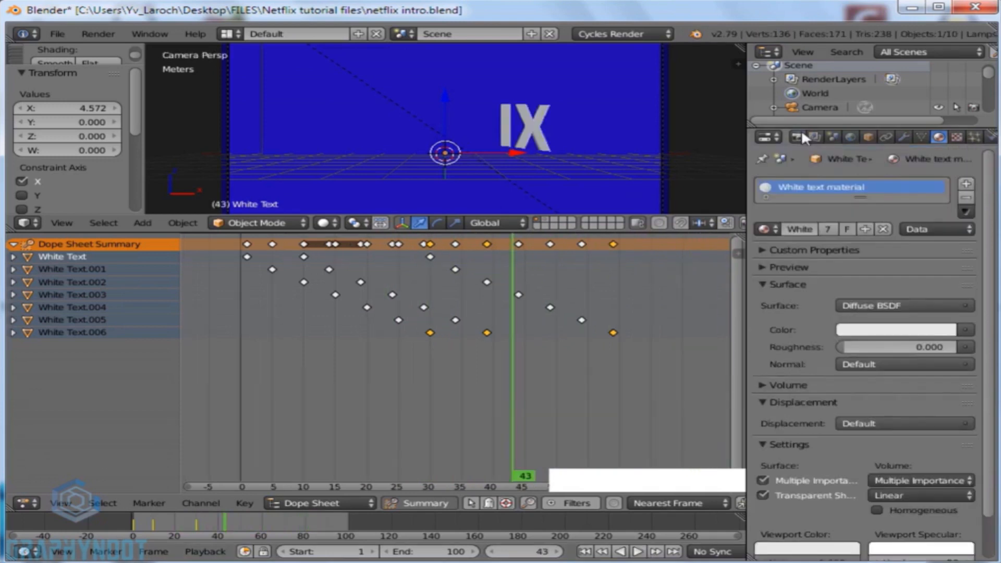
Step: Set the render device to GPU Compute and the render resolution scale to 100%
left_click(796, 137)
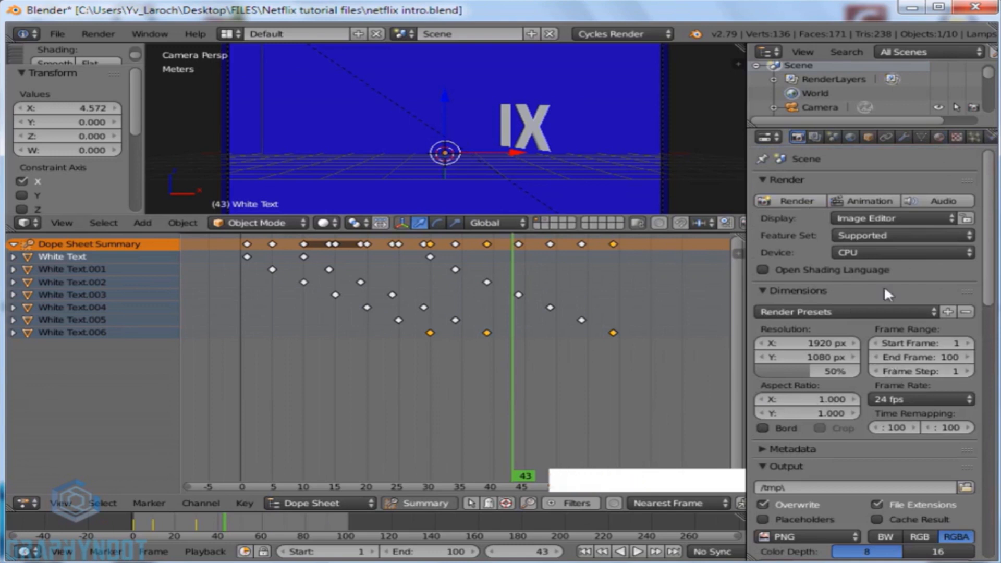
left_click(884, 251)
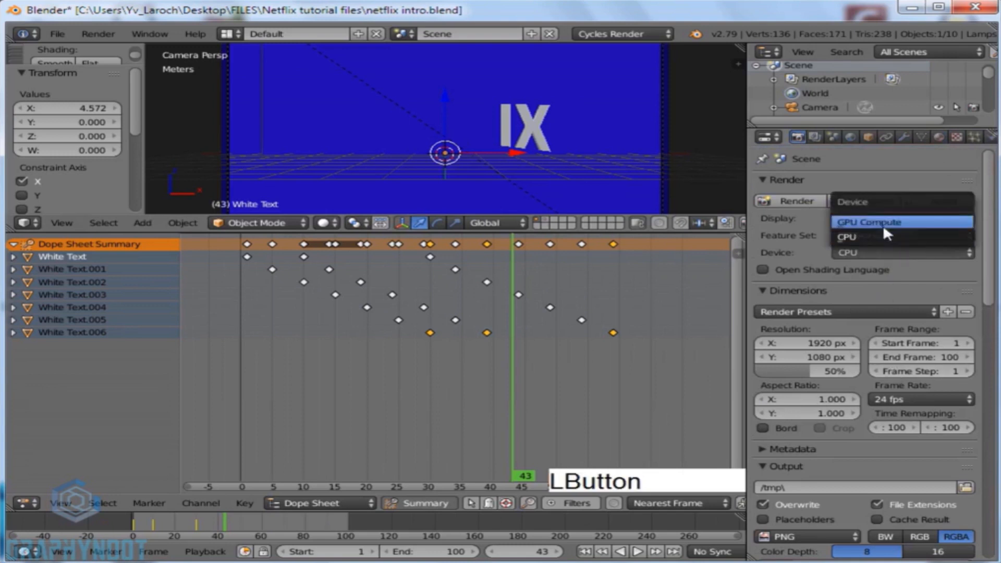
left_click(884, 224)
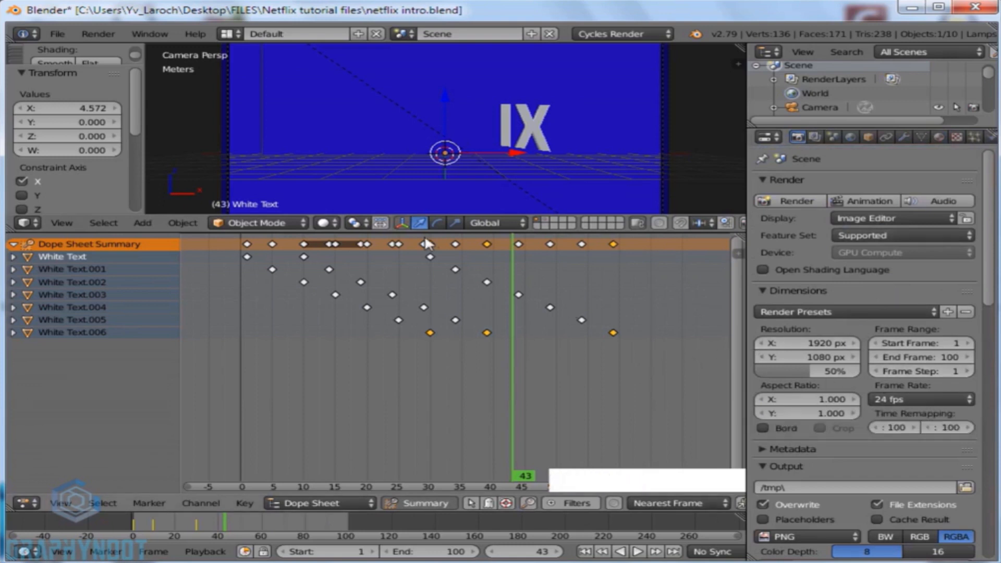
scroll(816, 362, "down", 2)
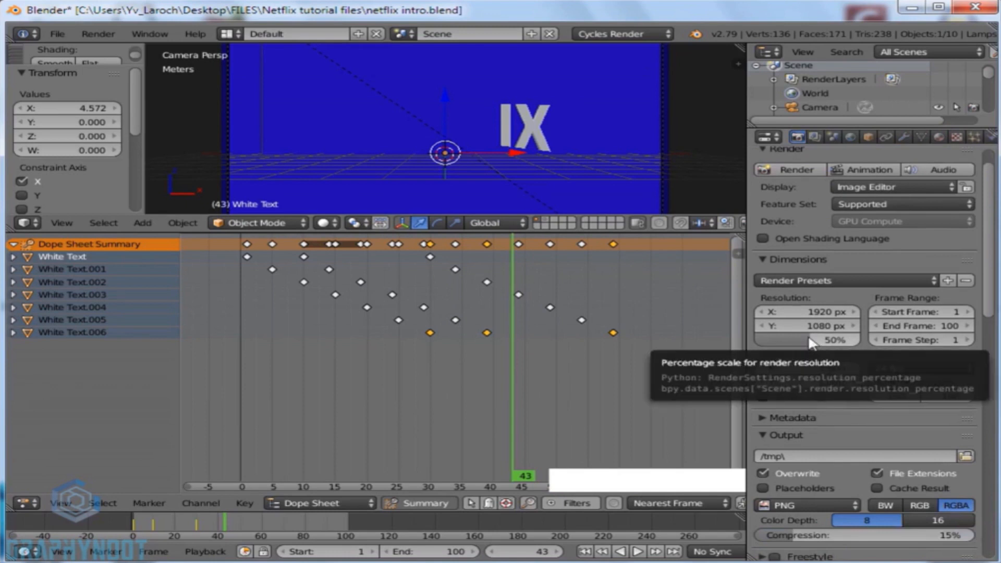
left_click_drag(810, 341, 865, 342)
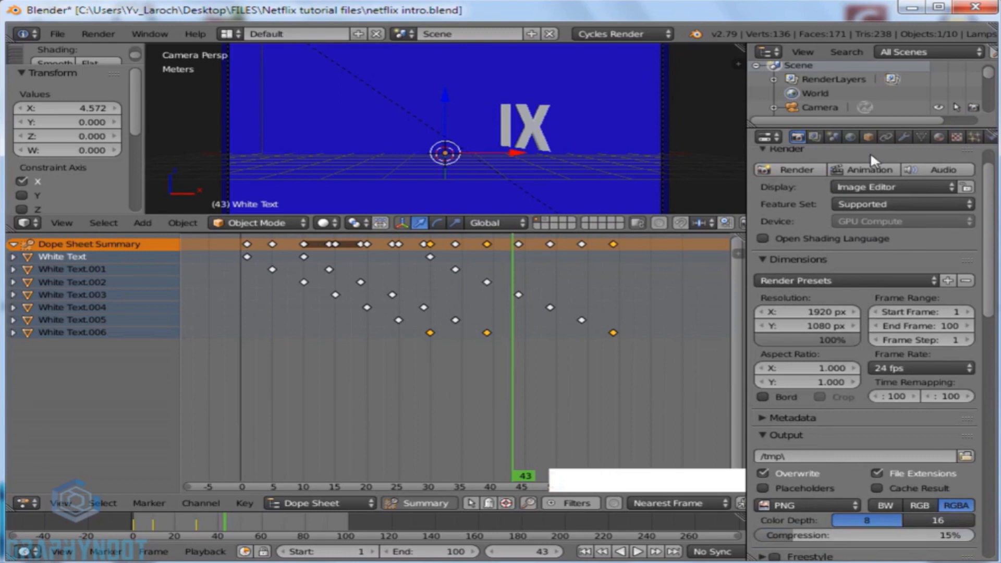
Step: Set the render tile size to 512 in both X and Y in the performance settings
scroll(874, 373, "down", 6)
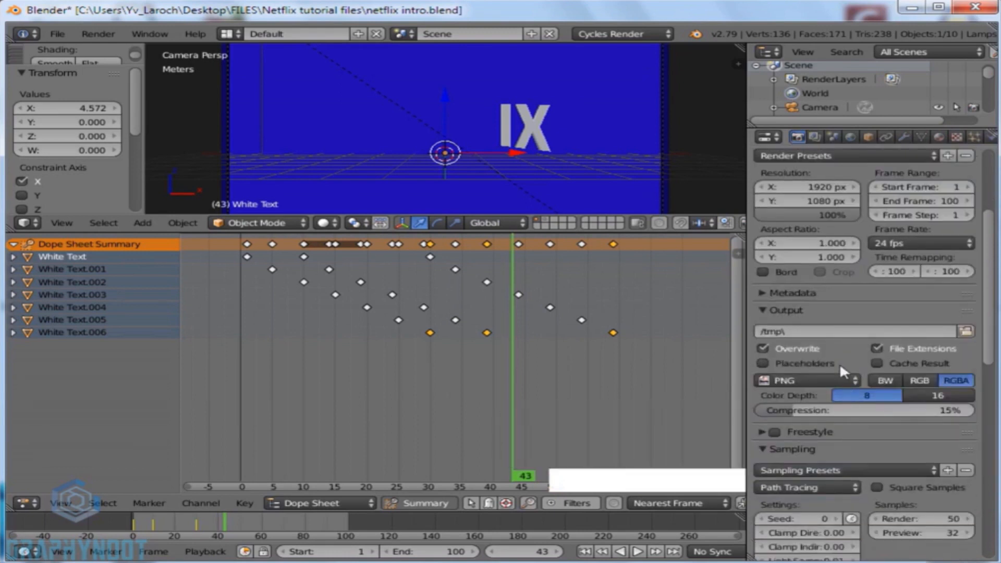
scroll(844, 337, "down", 3)
scroll(844, 333, "down", 3)
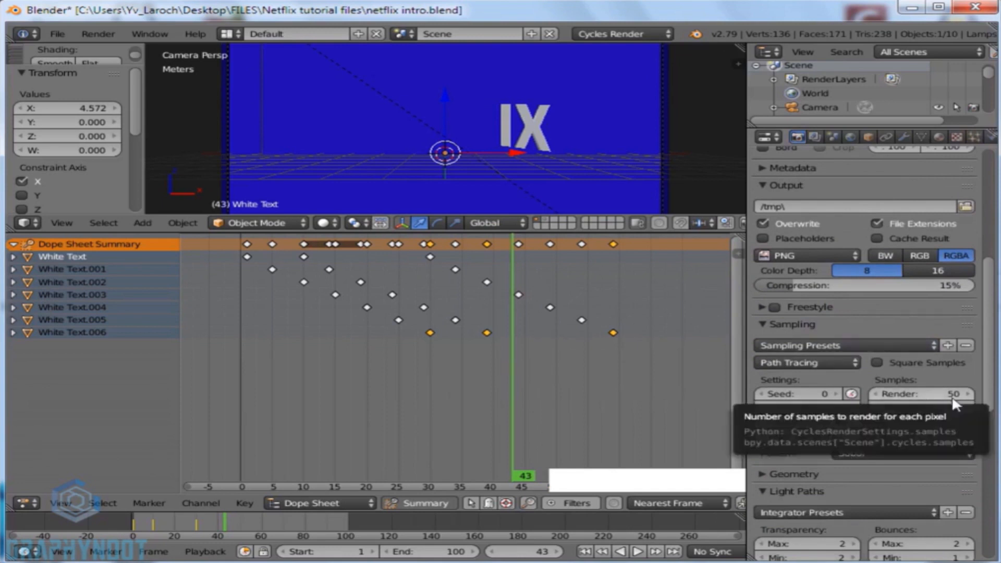
scroll(876, 415, "down", 6)
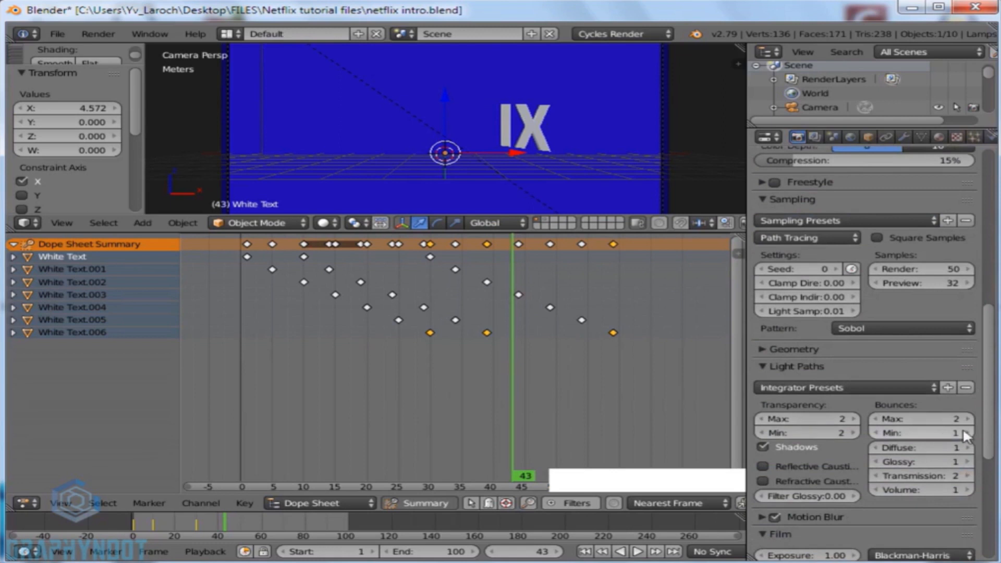
scroll(890, 467, "down", 3)
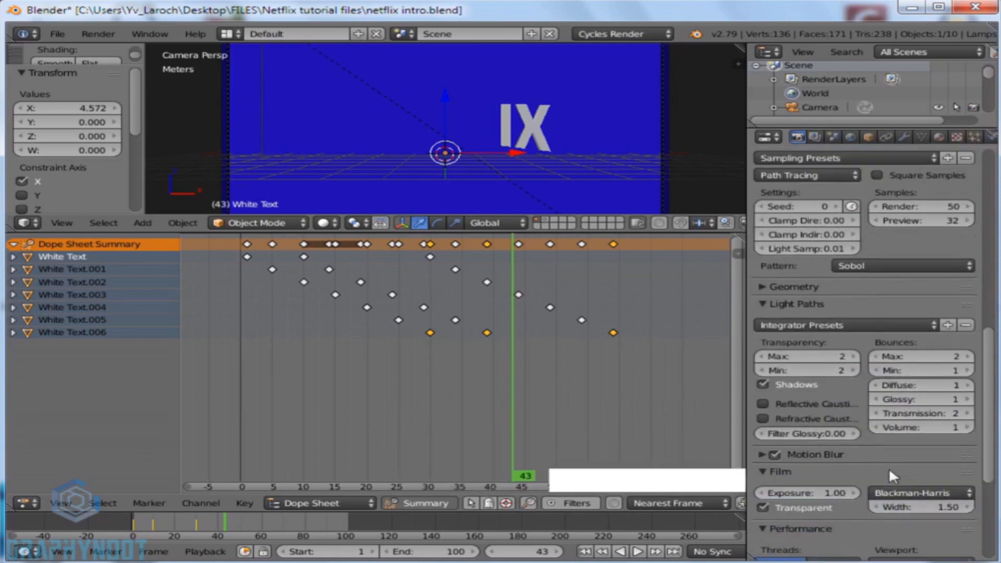
scroll(793, 461, "down", 10)
left_click(820, 421)
type("5")
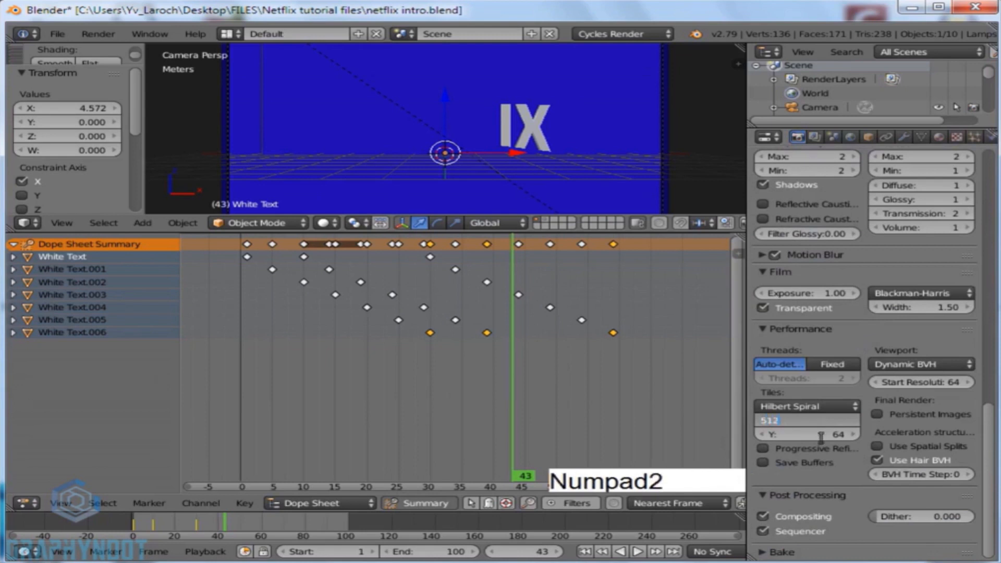
type("12")
left_click(821, 438)
type("5")
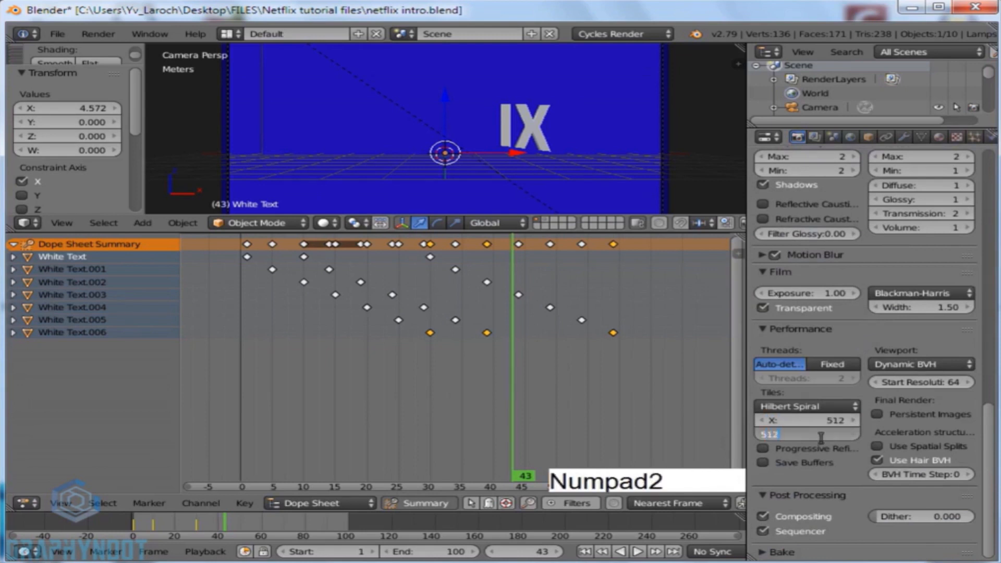
type("12")
left_click(853, 477)
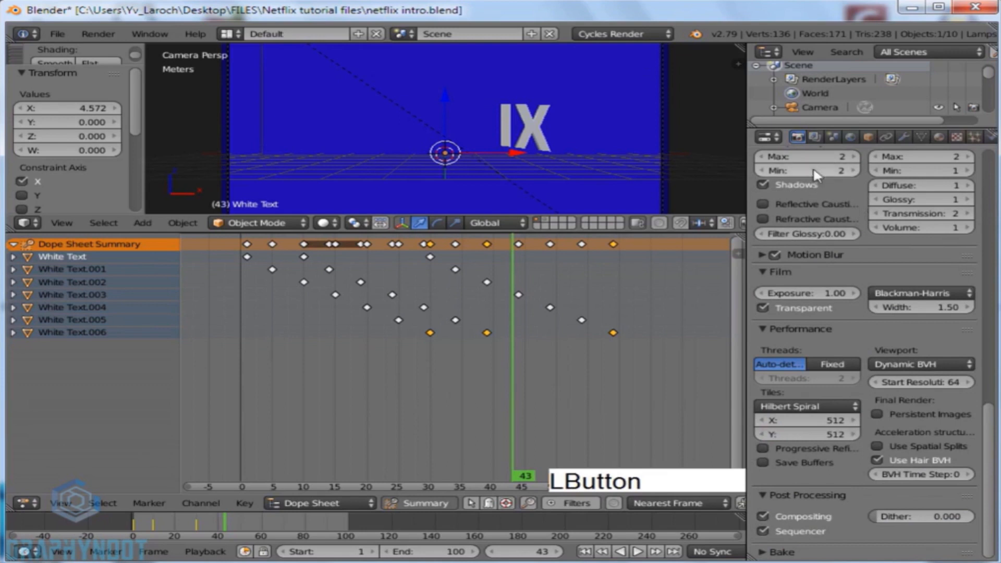
Step: Enable denoising for the render layer
left_click(814, 137)
left_click(776, 429)
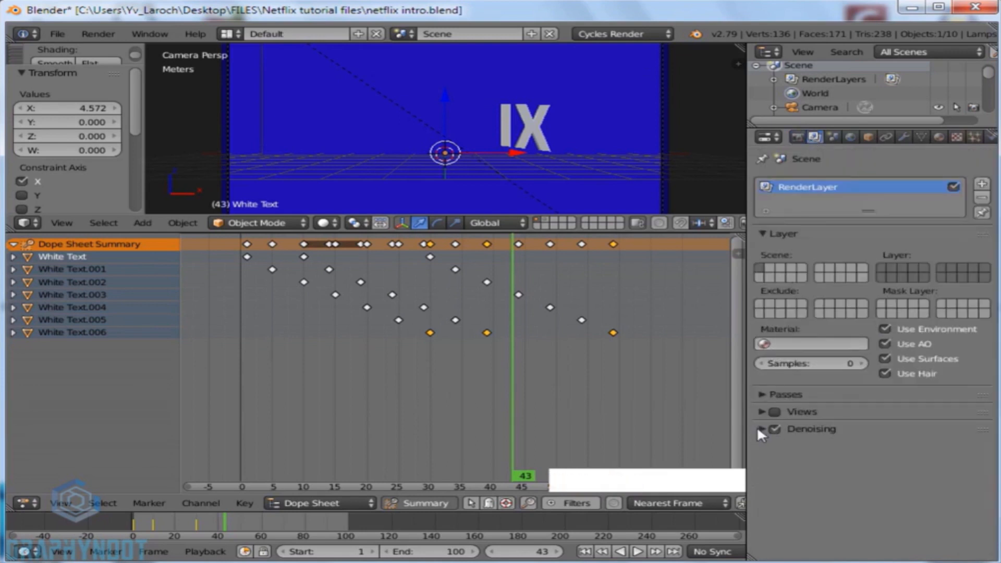
Step: Set the scene's color management view transform to Filmic with the High Contrast look
left_click(833, 137)
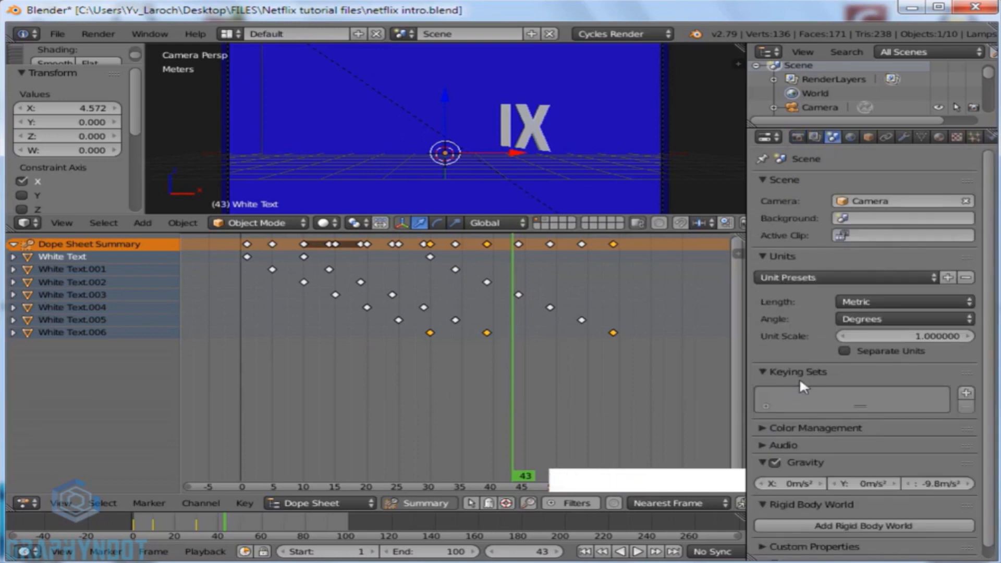
scroll(809, 368, "down", 1)
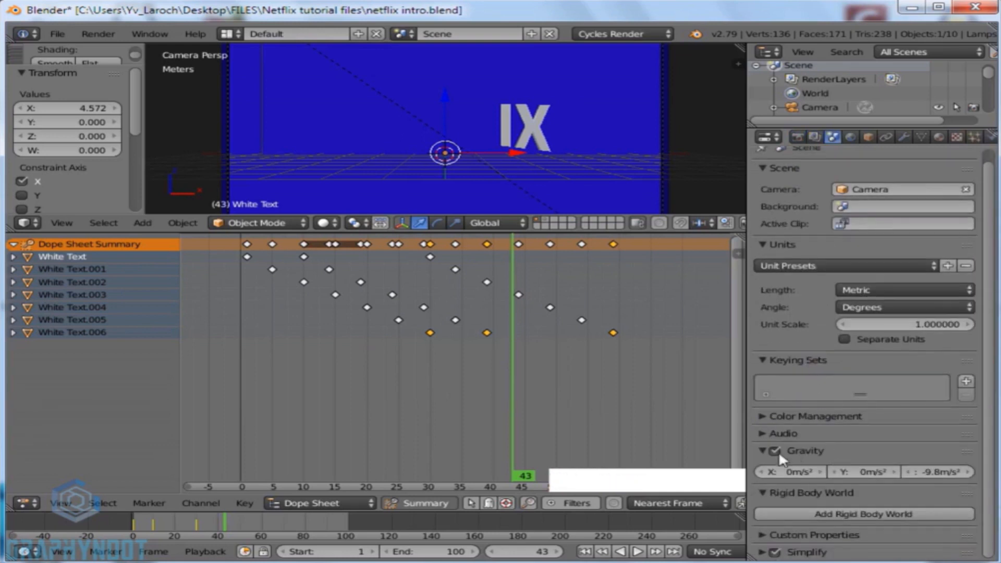
left_click(755, 416)
scroll(911, 462, "down", 5)
left_click(905, 365)
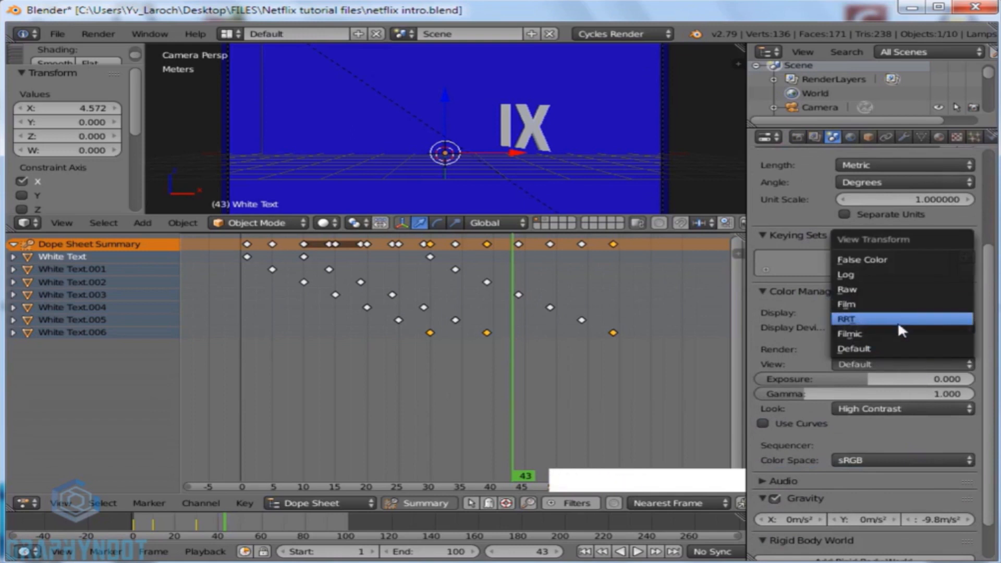
left_click(901, 338)
left_click(903, 404)
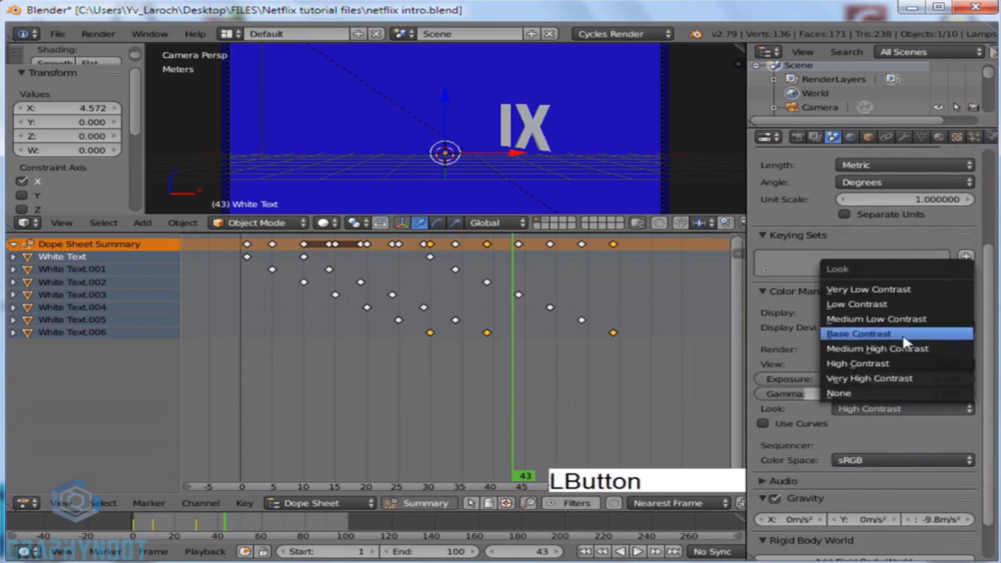
scroll(839, 424, "down", 4)
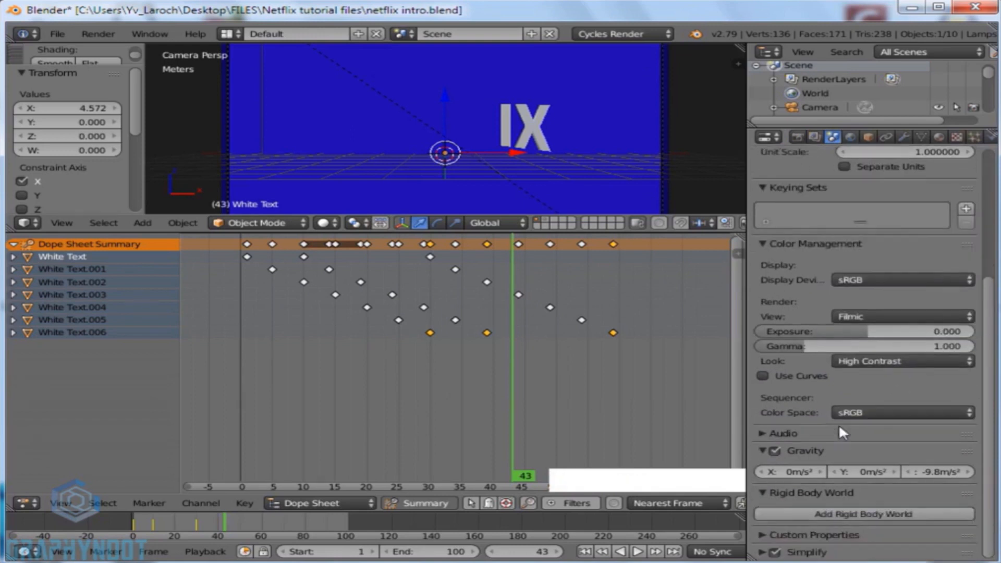
scroll(838, 423, "up", 8)
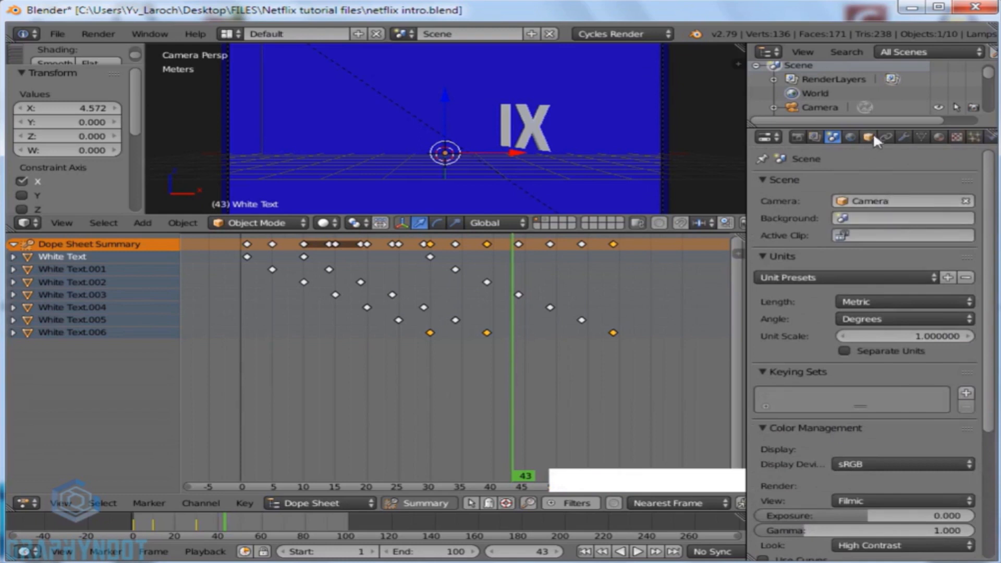
Step: Set the frame rate to 25 fps and the output path to Netflix intro animation in the Netflix tutorial sequences folder
left_click(803, 136)
scroll(873, 299, "up", 15)
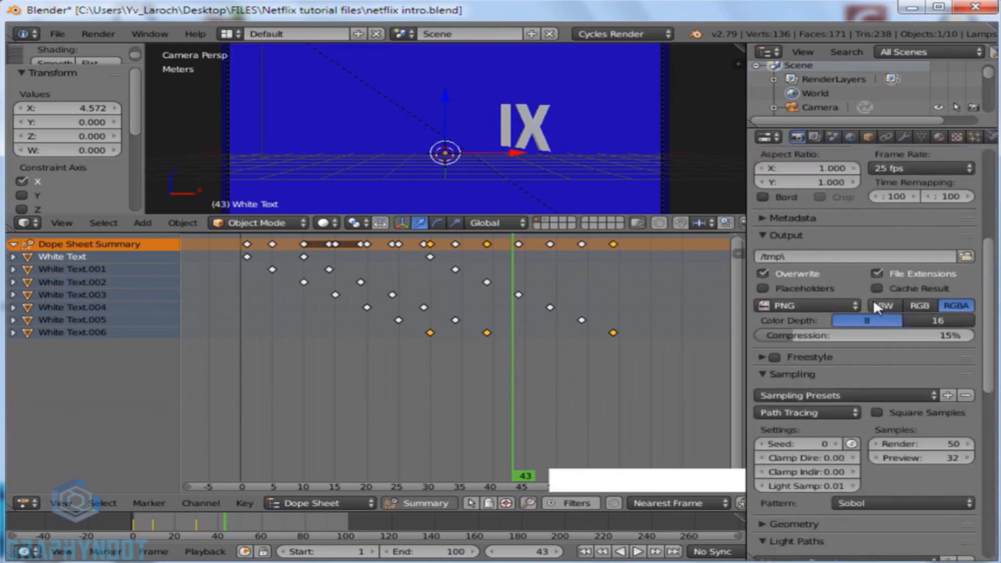
left_click(965, 319)
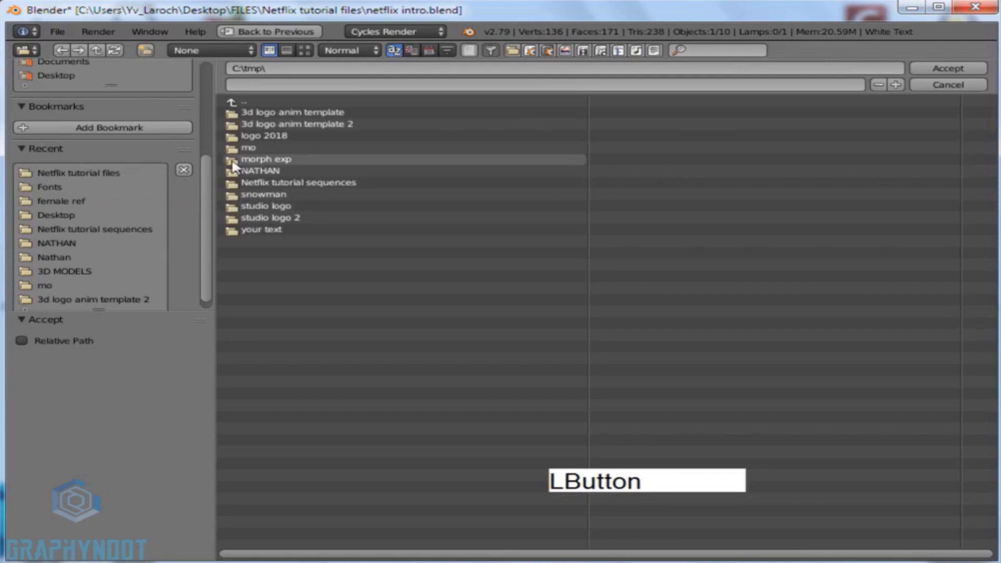
left_click(245, 182)
left_click(306, 87)
type("Netflix tutoria...etflix intro animation")
key("Return")
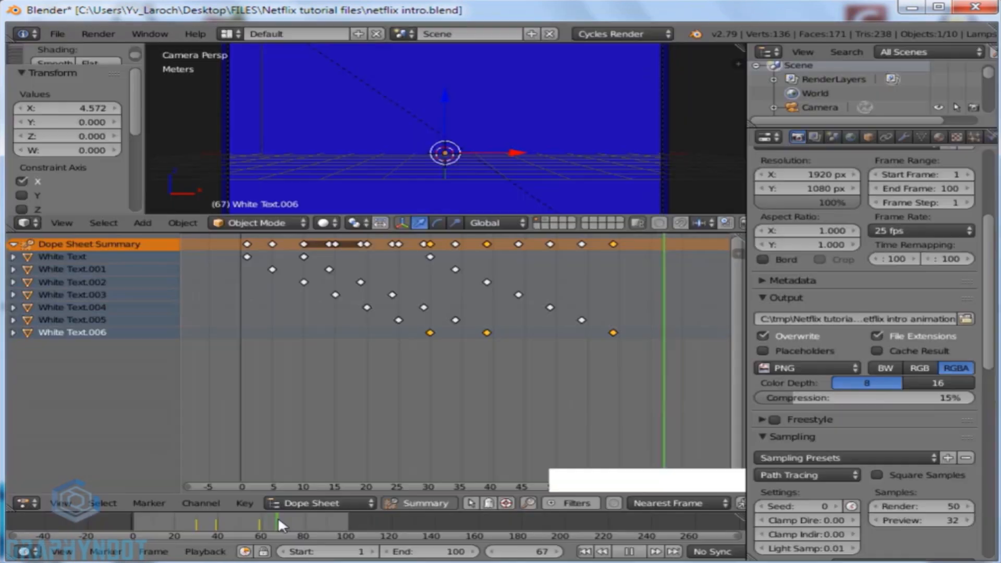
Step: Stop the playback, set the animation's end frame to 65 and save the file
key("alt+a")
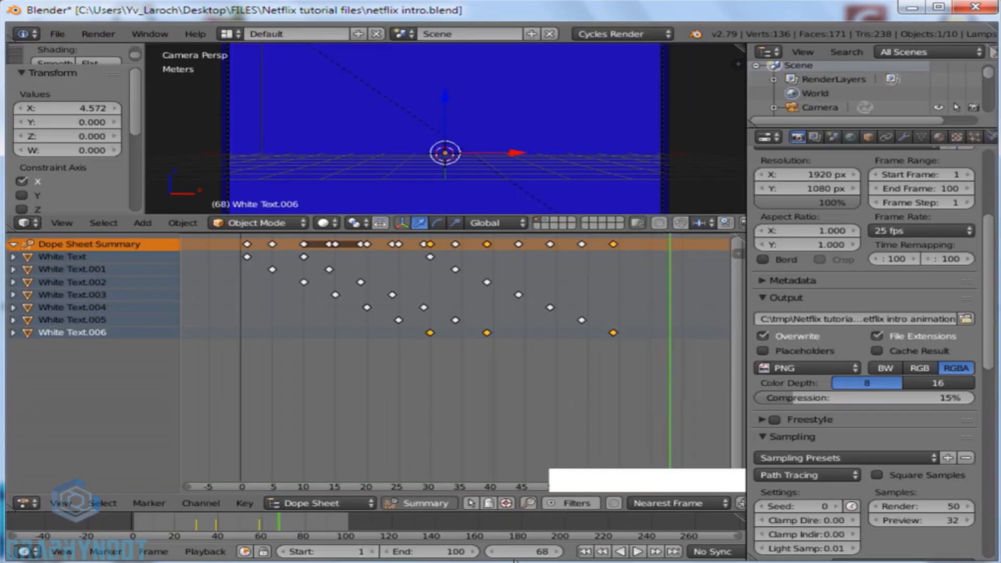
left_click(452, 560)
type("65")
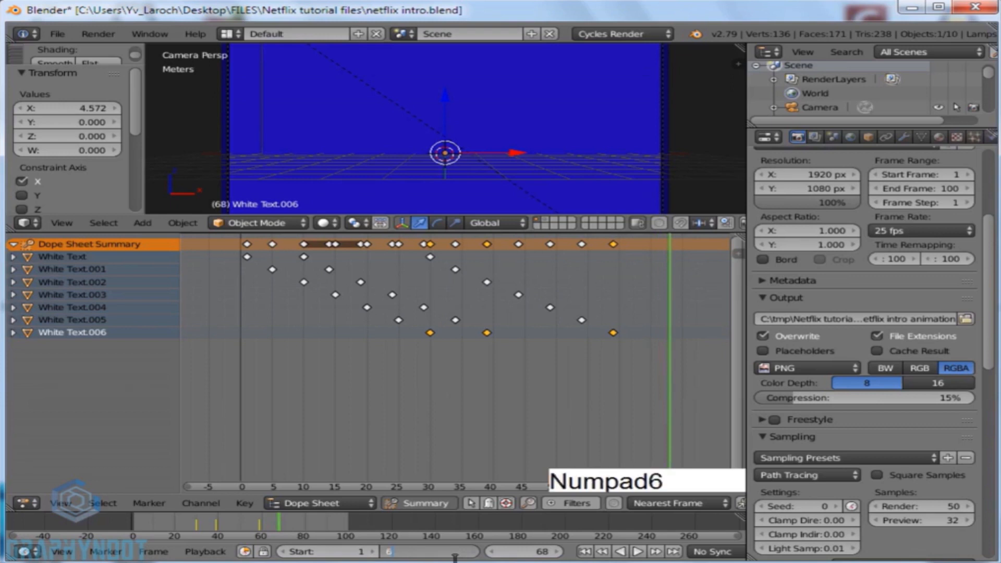
key("Return")
scroll(909, 311, "up", 7)
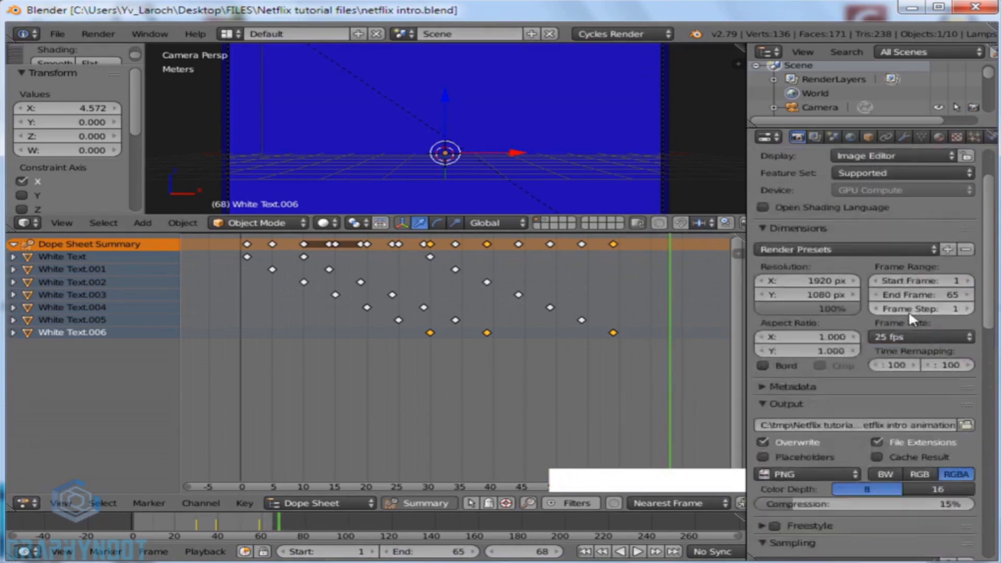
scroll(934, 365, "down", 5)
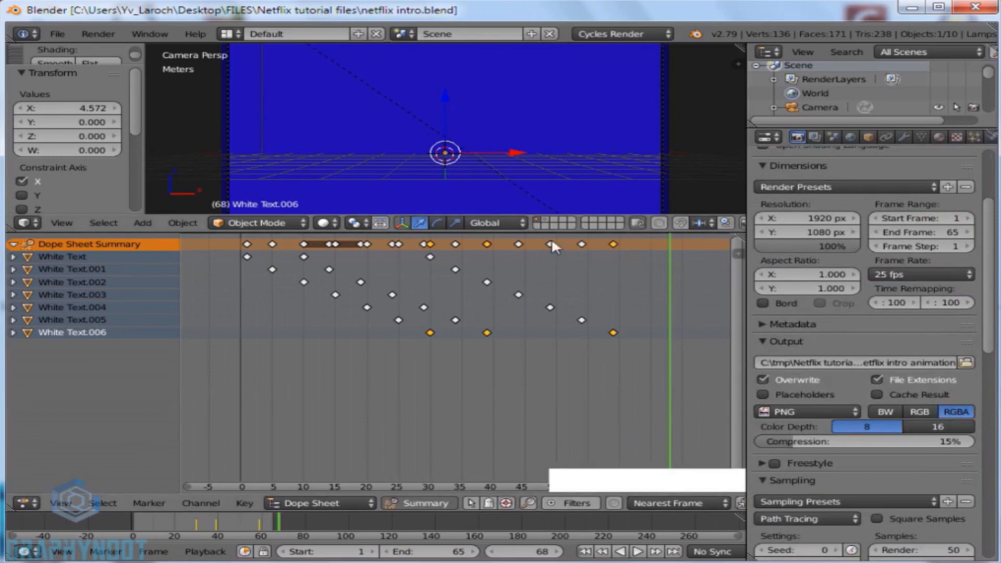
Step: Switch to the layer holding the red NETFLIX text and render it as a still image
left_click(544, 220)
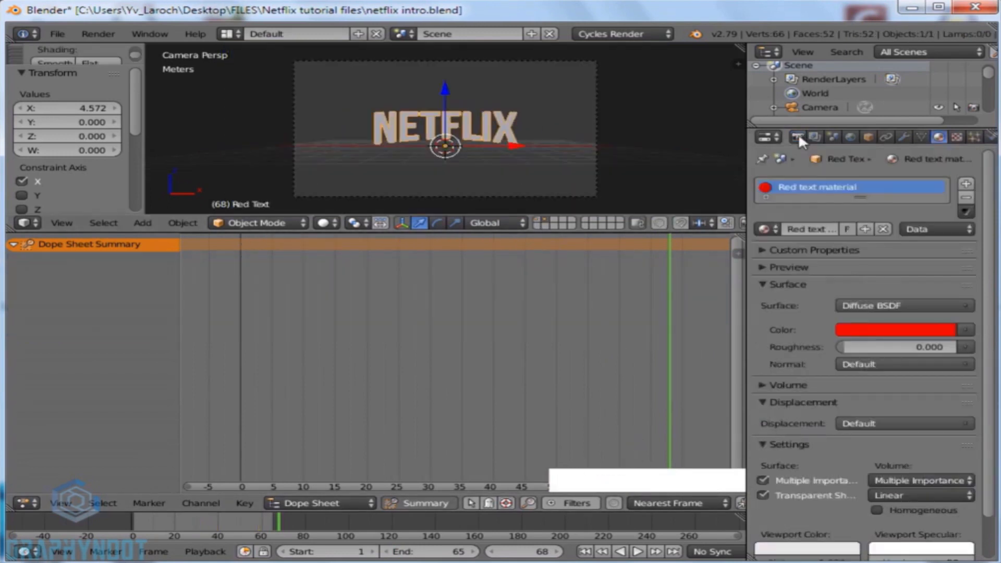
left_click(799, 136)
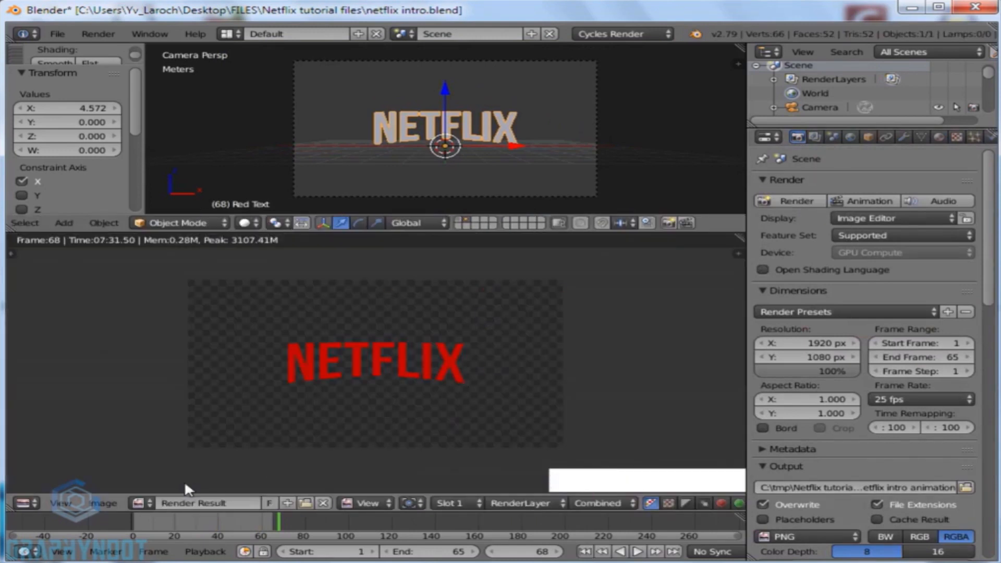
Step: Save the rendered image as Red title.png in the Netflix tutorial files folder
left_click(103, 502)
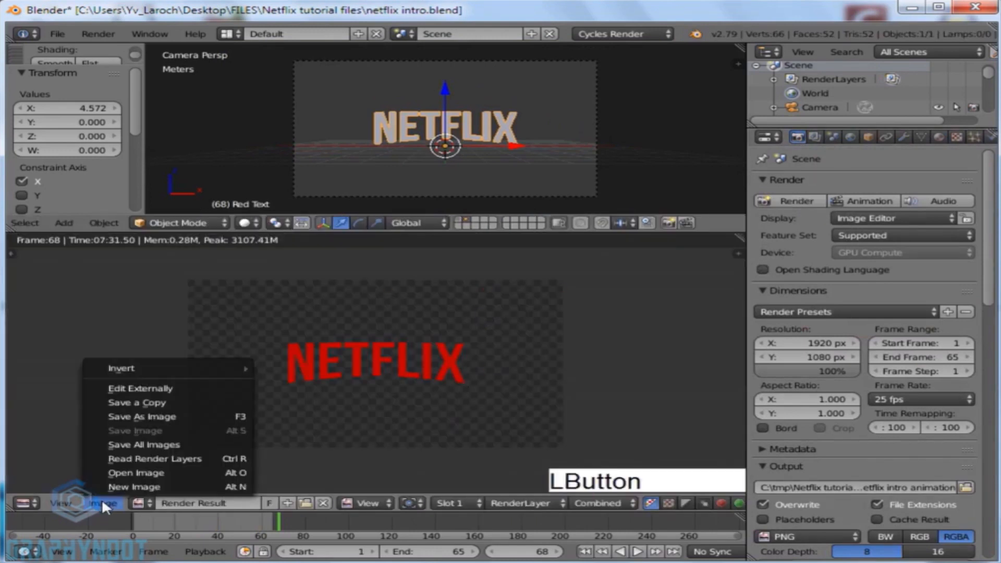
left_click(174, 416)
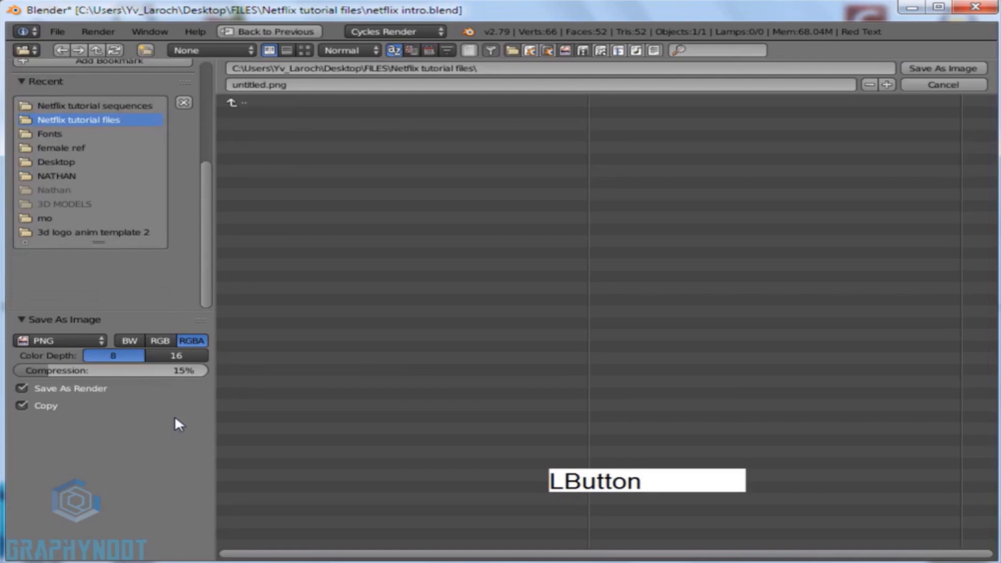
left_click(282, 86)
type("Red")
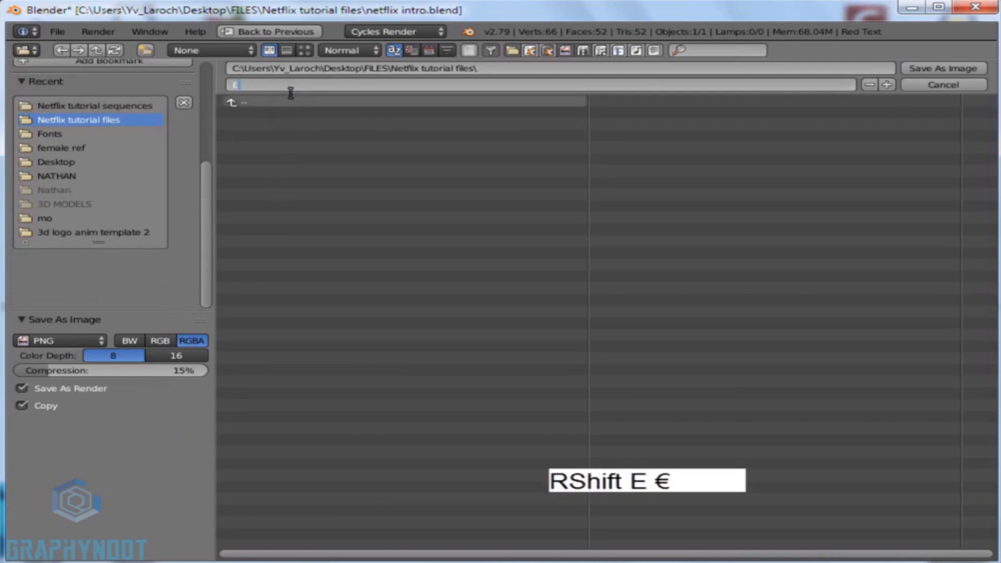
type(" title")
key("Return")
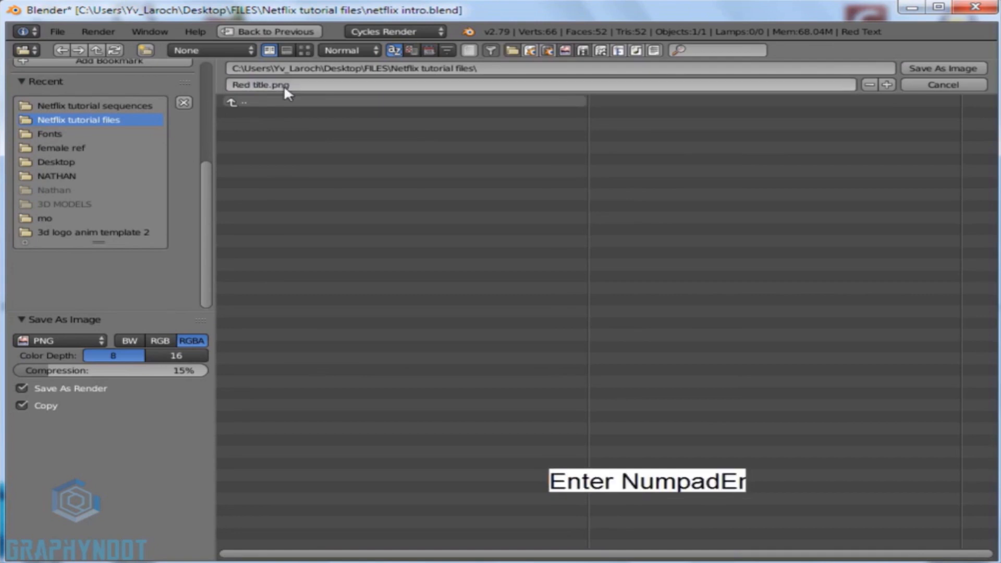
left_click(974, 68)
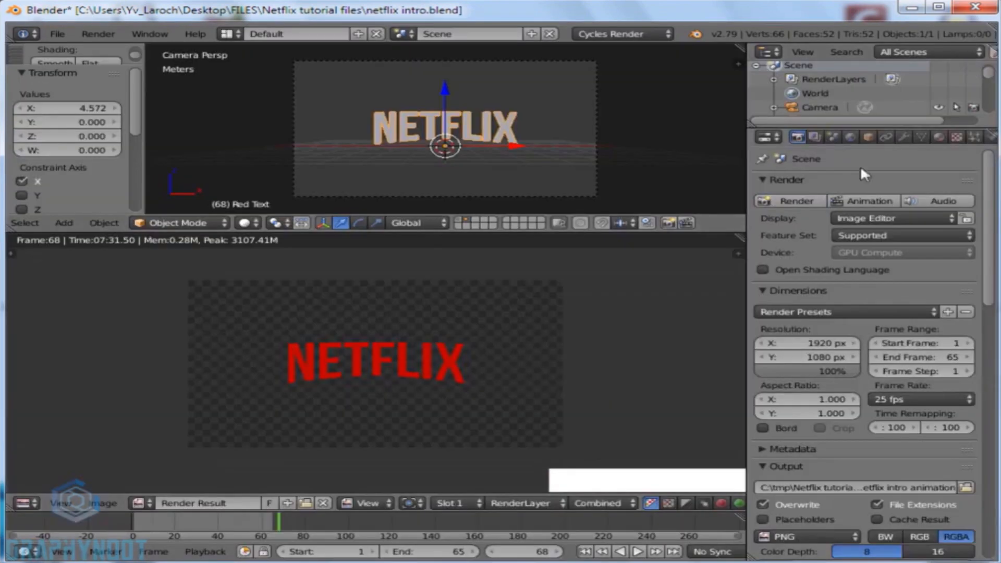
scroll(850, 355, "down", 15)
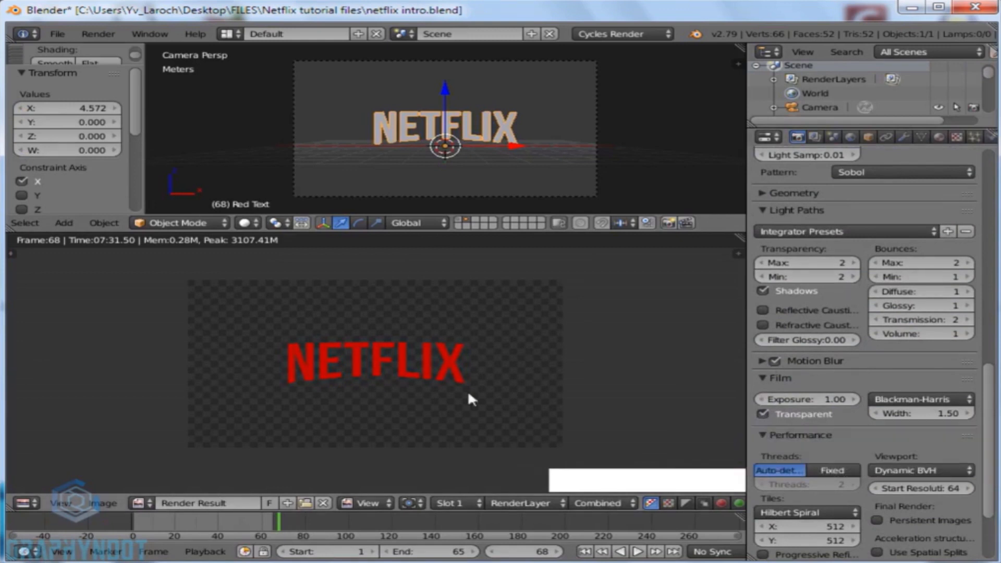
scroll(805, 367, "up", 15)
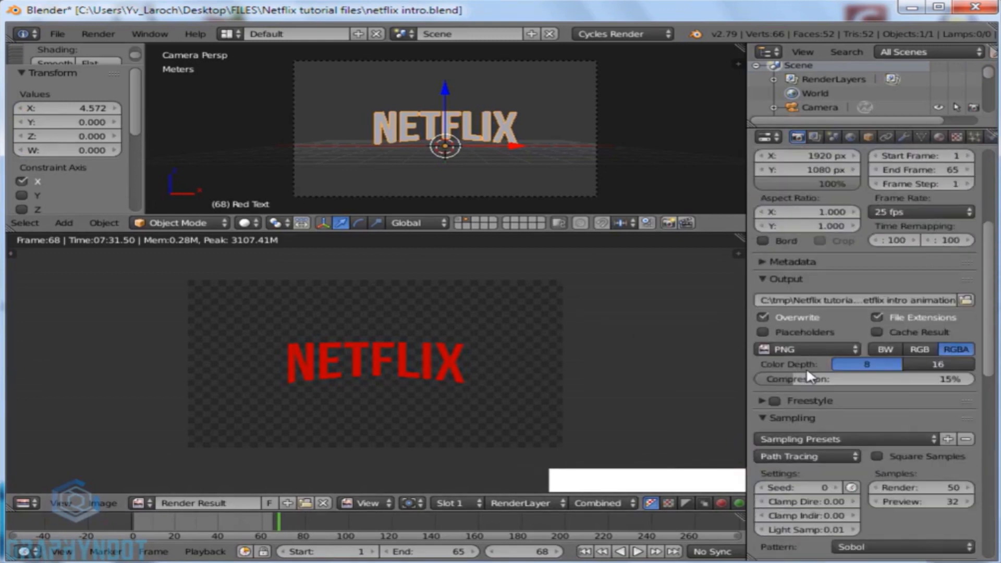
Step: Halve the render resolution to 960 × 540 px
scroll(857, 199, "up", 2)
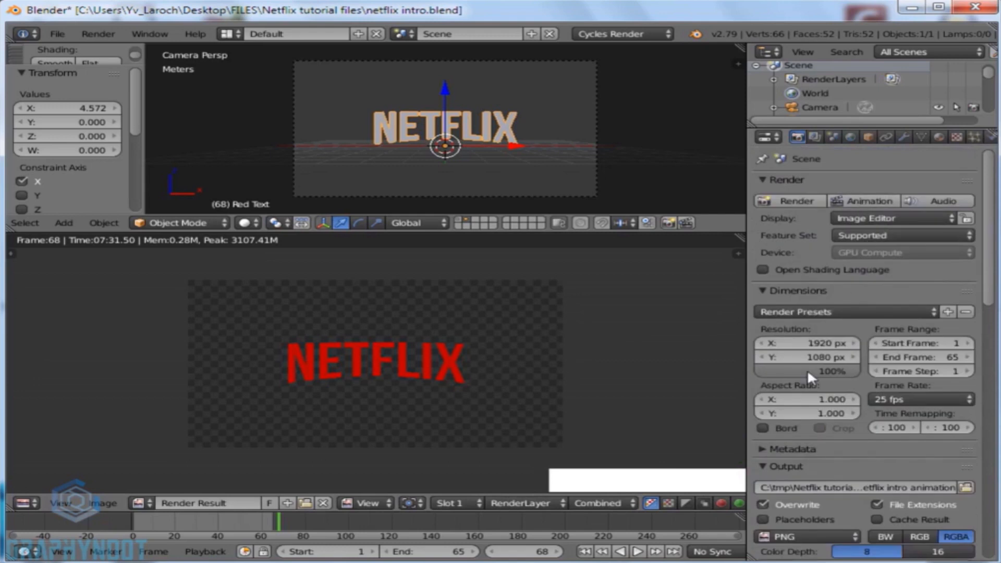
left_click(841, 344)
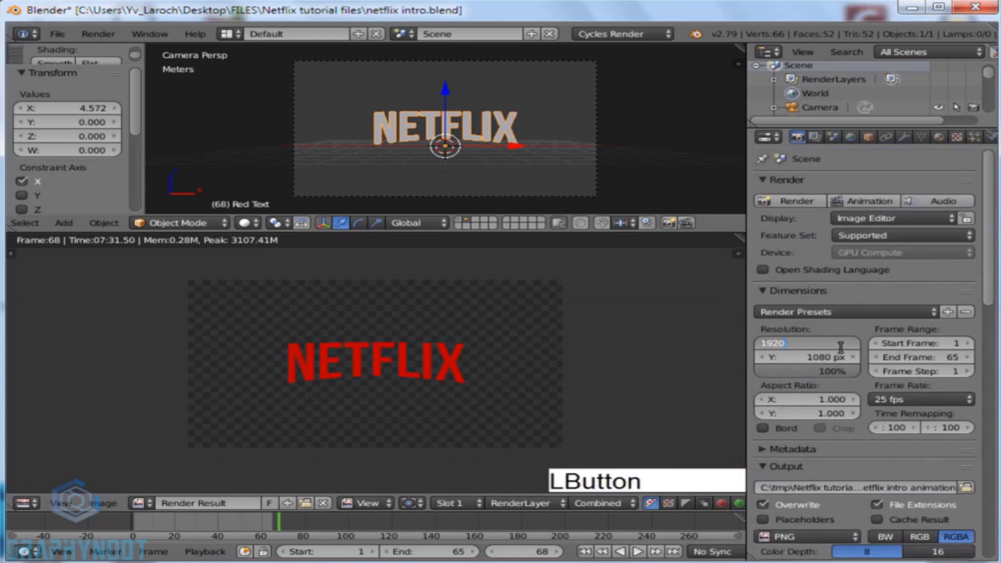
type("/2")
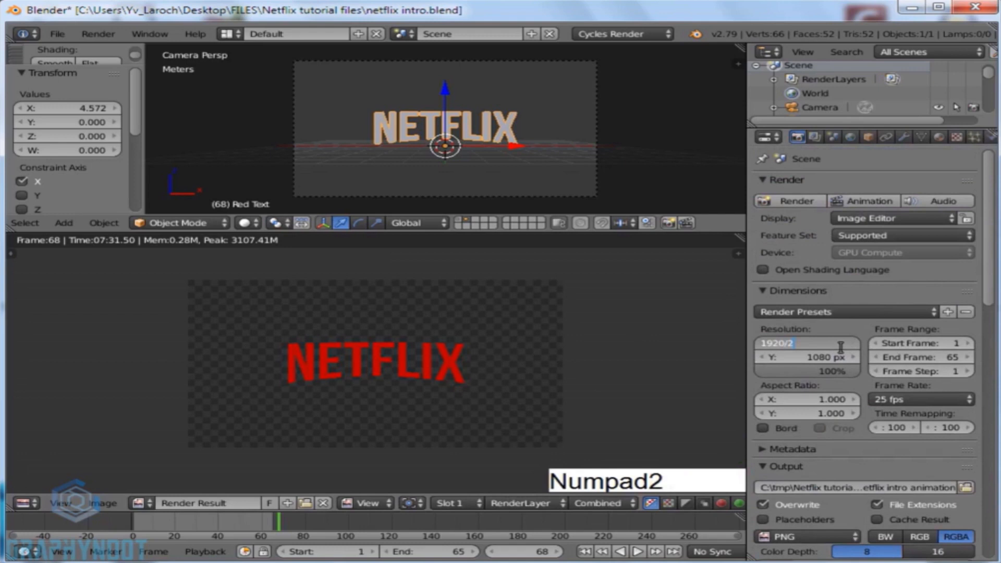
left_click(829, 358)
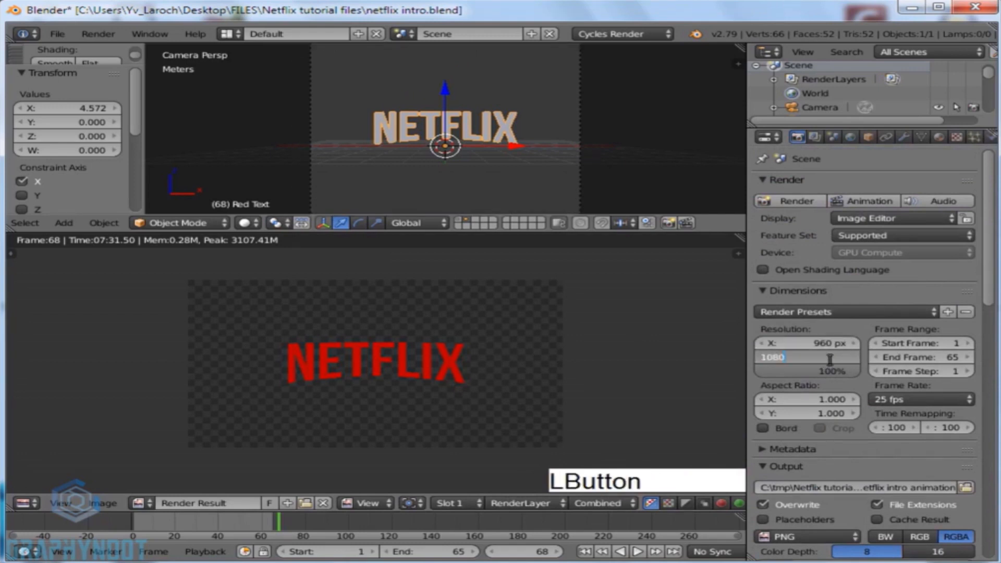
type("/2")
key("Return")
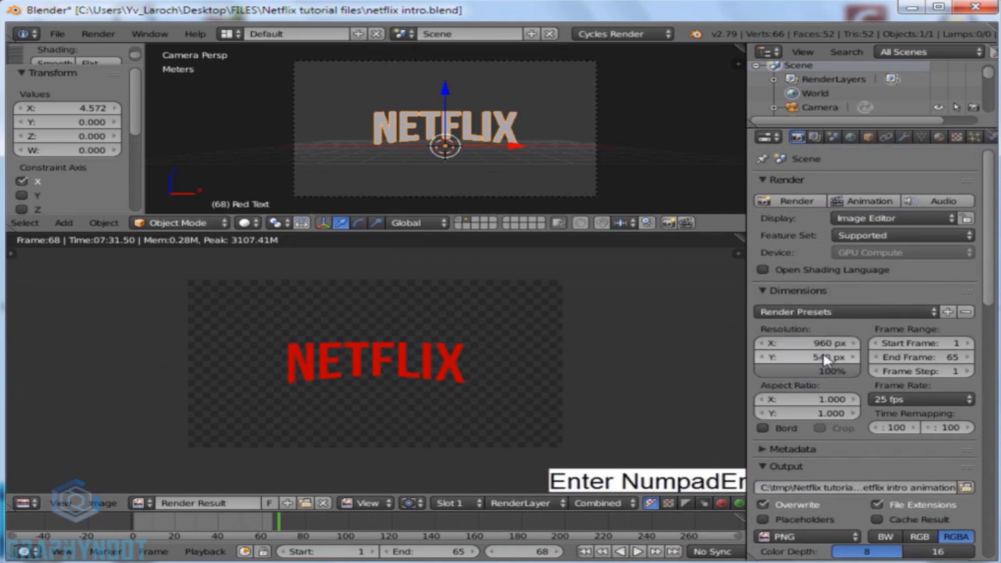
Step: Set the render device to CPU and the render tile size to 64 × 64
left_click(904, 253)
left_click(894, 238)
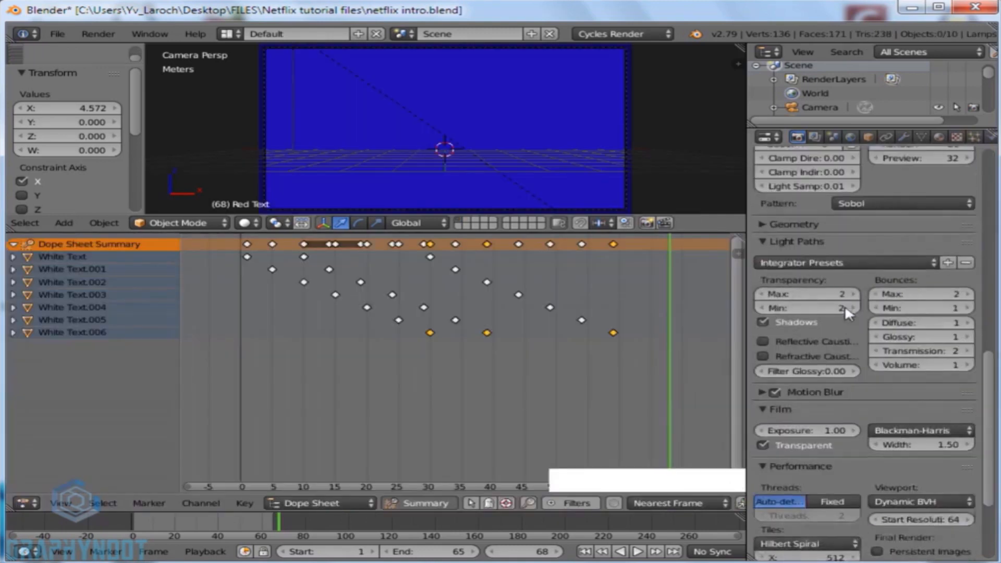
scroll(845, 305, "down", 5)
left_click(826, 434)
type("64")
key("Return")
left_click(825, 448)
type("64")
key("Return")
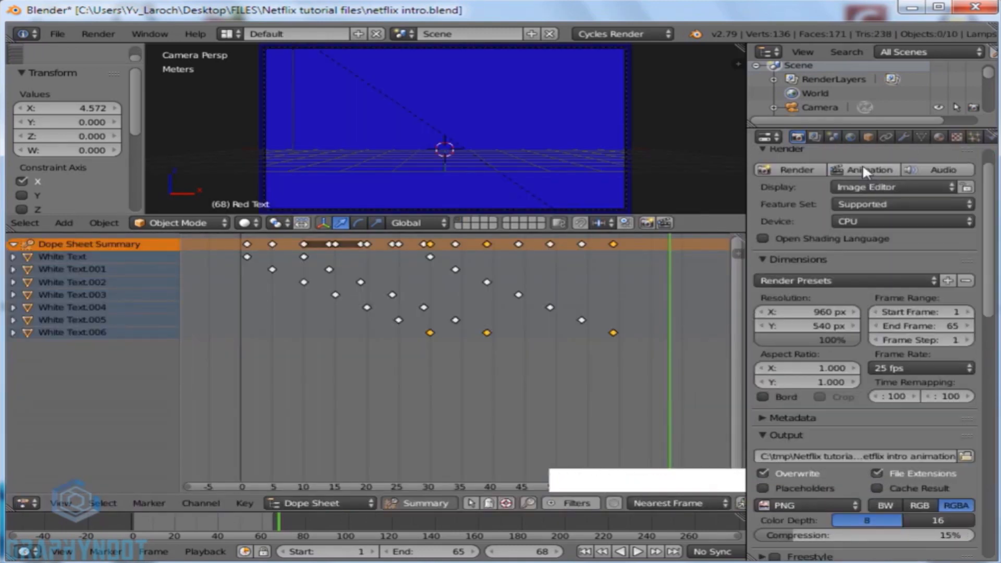
Step: Save the Blender file and render the white letter animation
key("ctrl+s")
left_click(577, 339)
key("F12")
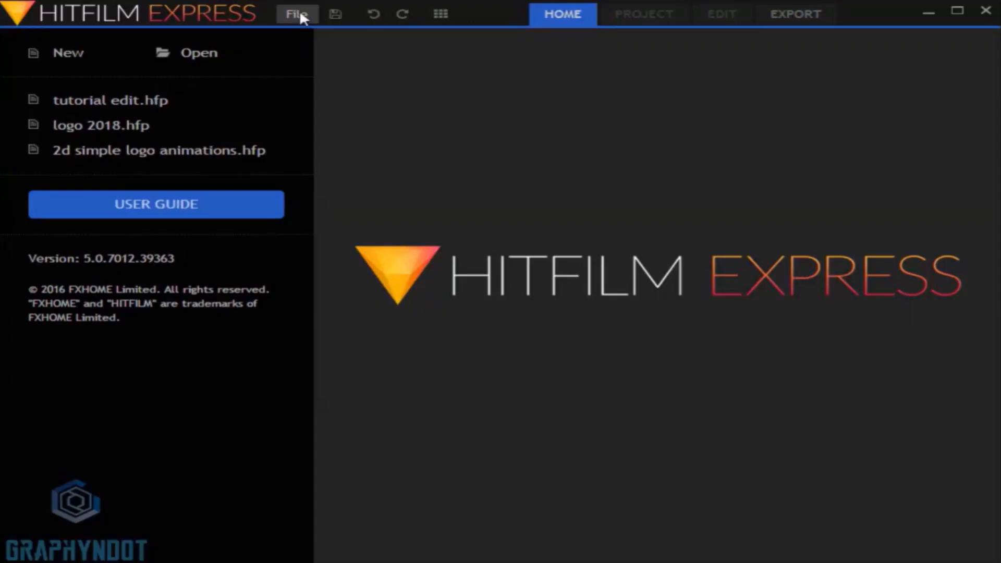
Step: Switch to HitFilm Express and start compositing in a new project with the 1080p Full HD @ 25 fps template
left_click(300, 14)
left_click(364, 46)
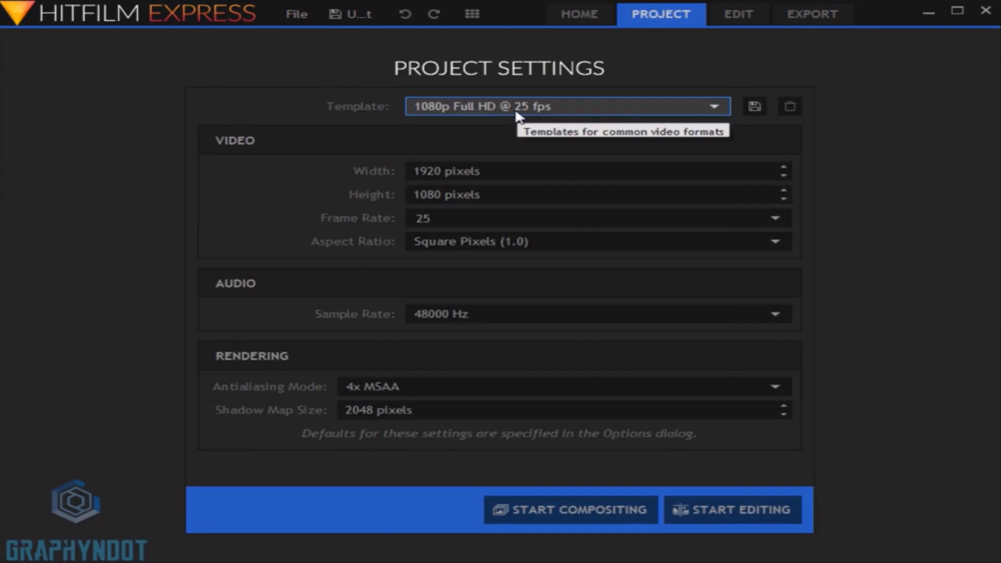
left_click(518, 107)
left_click(538, 263)
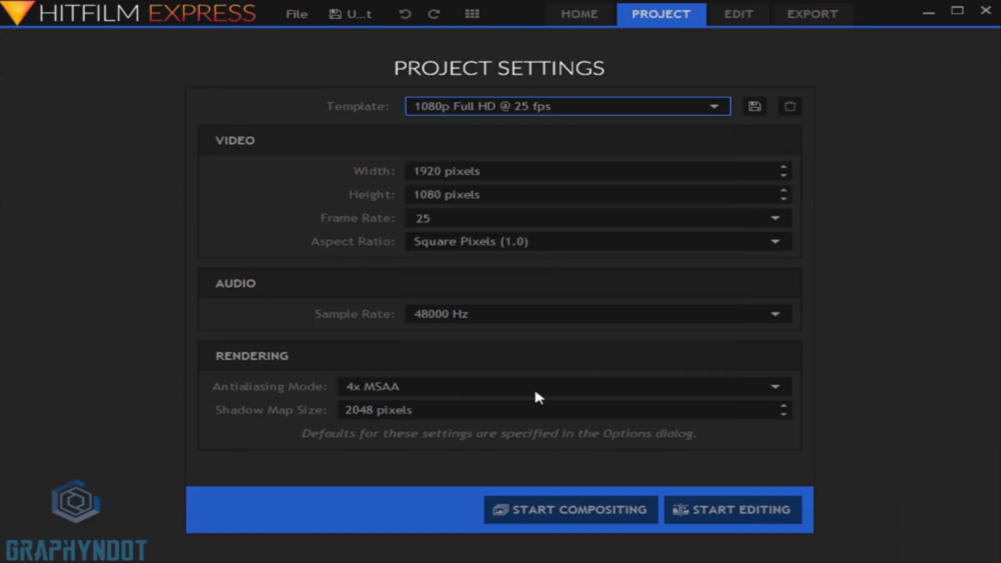
left_click(568, 512)
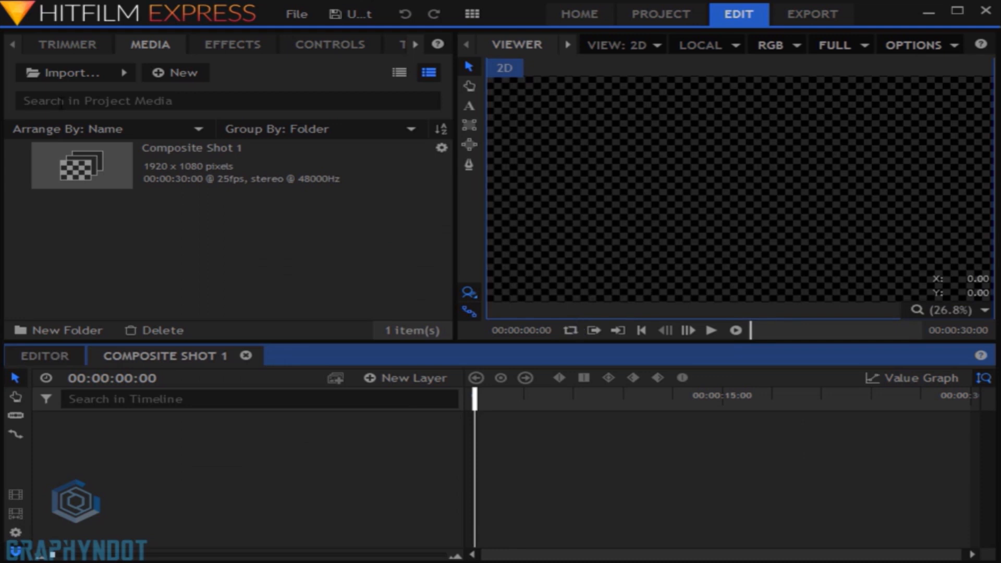
Step: Rename the composite shot as Netflix intro and set its duration to 00:00:04:00
right_click(210, 155)
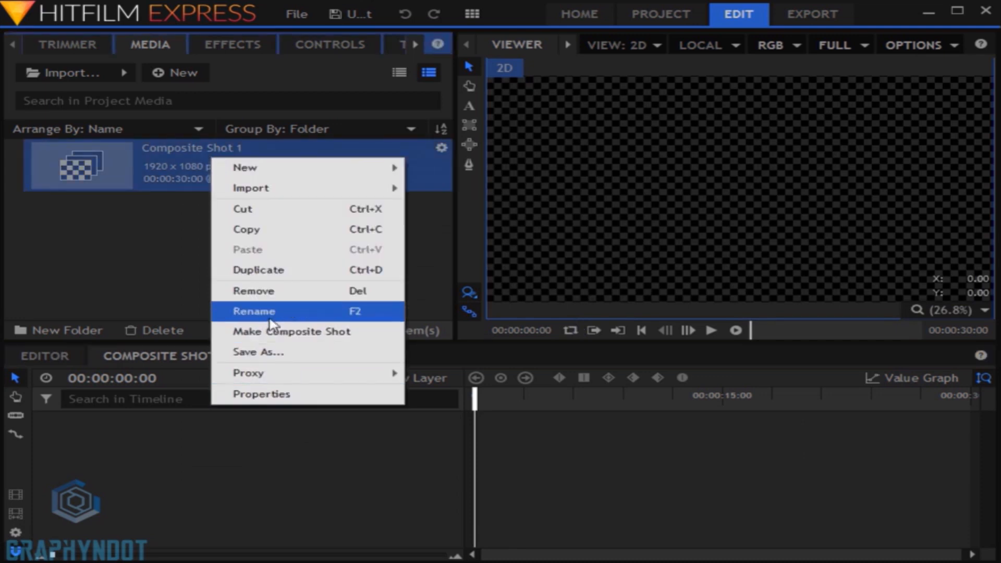
left_click(262, 395)
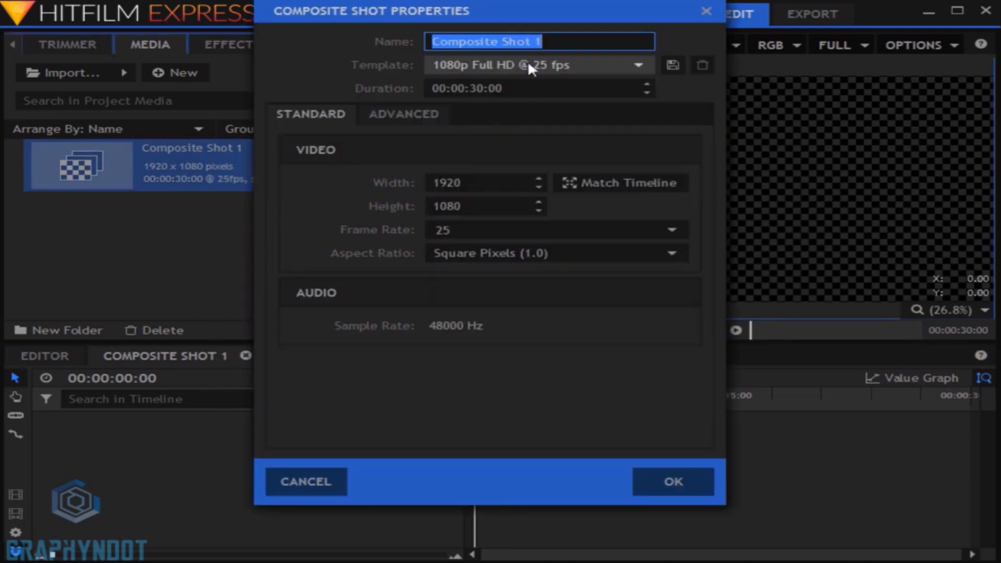
type("Netflix intro")
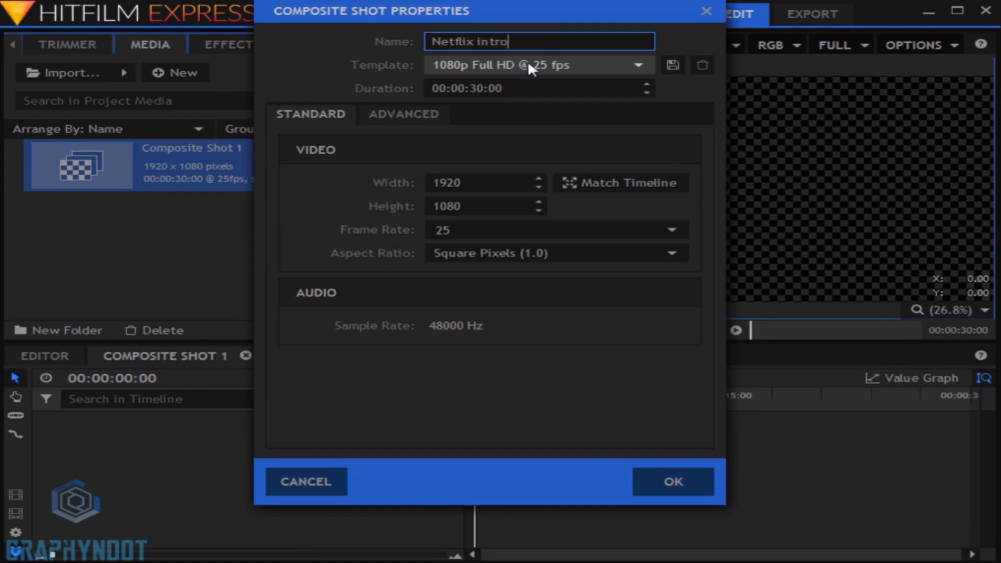
left_click(478, 89)
key("BackSpace")
key("BackSpace")
type("4")
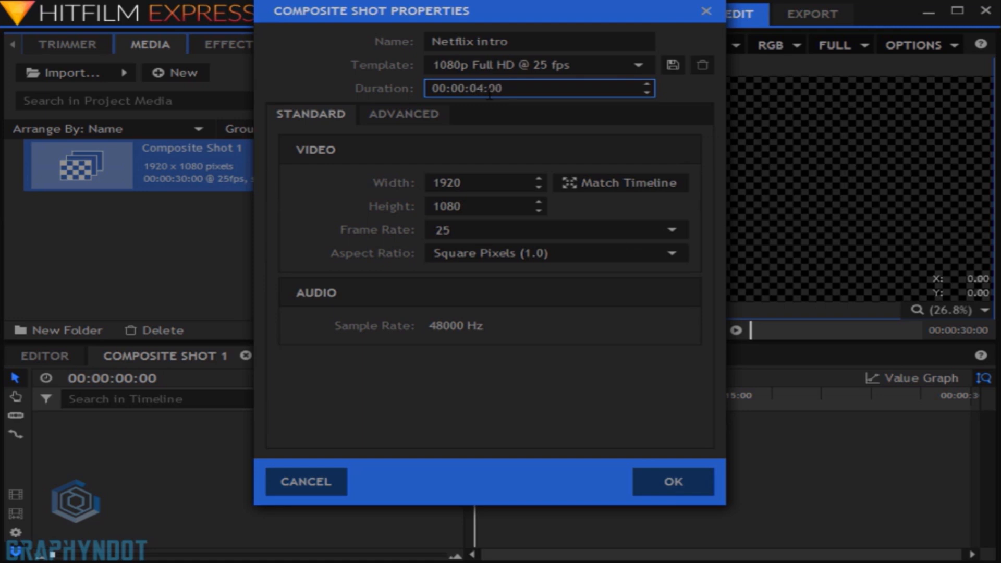
left_click(667, 483)
Step: Save the project as Netflix intro
key("ctrl+s")
double_click(234, 138)
type("Netflix intro")
key("Return")
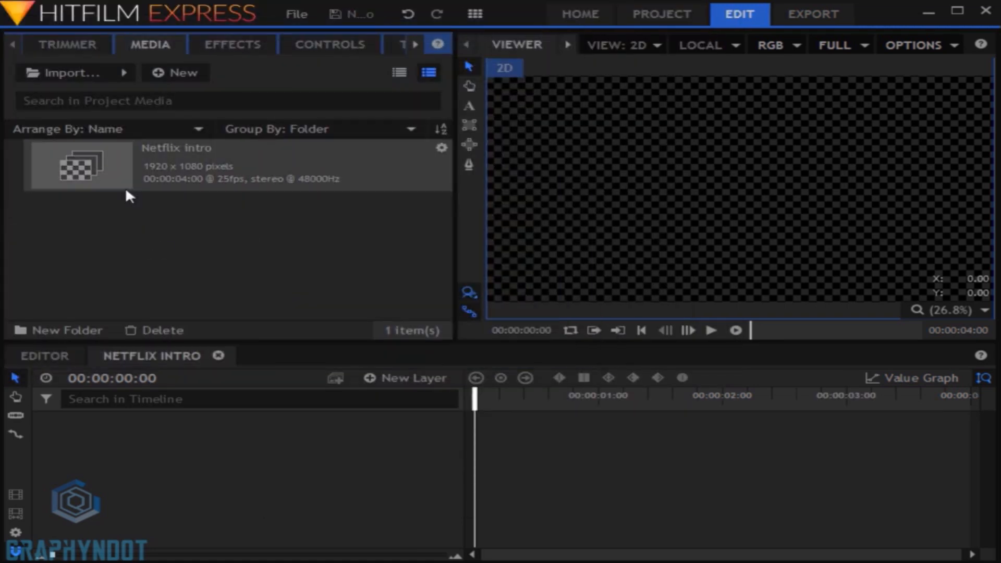
Step: Import the Netflix tutorial sequences folder from FILES > Netflix tutorial files as an image sequence
left_click(106, 70)
left_click(157, 108)
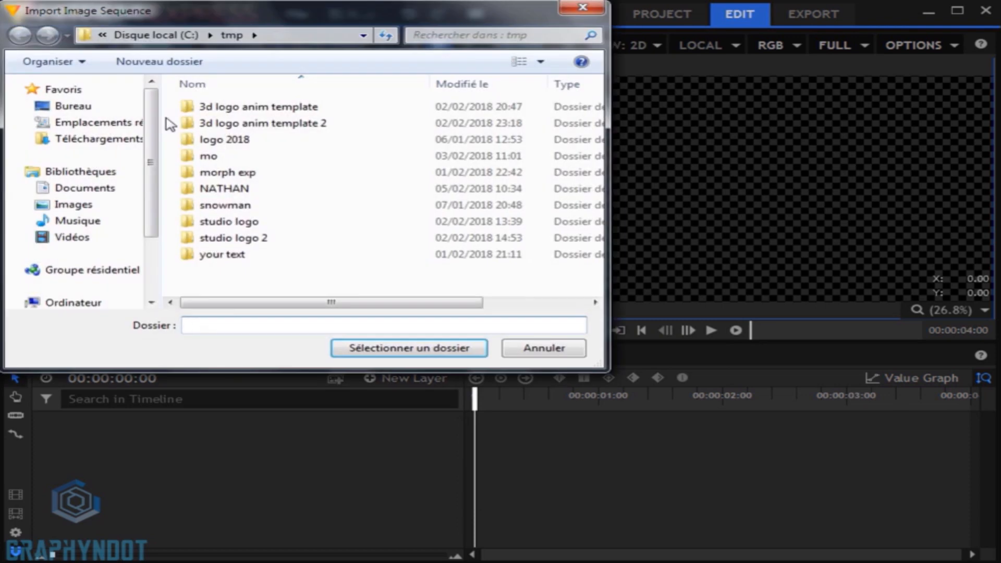
left_click(78, 107)
scroll(465, 175, "down", 3)
left_click(316, 242)
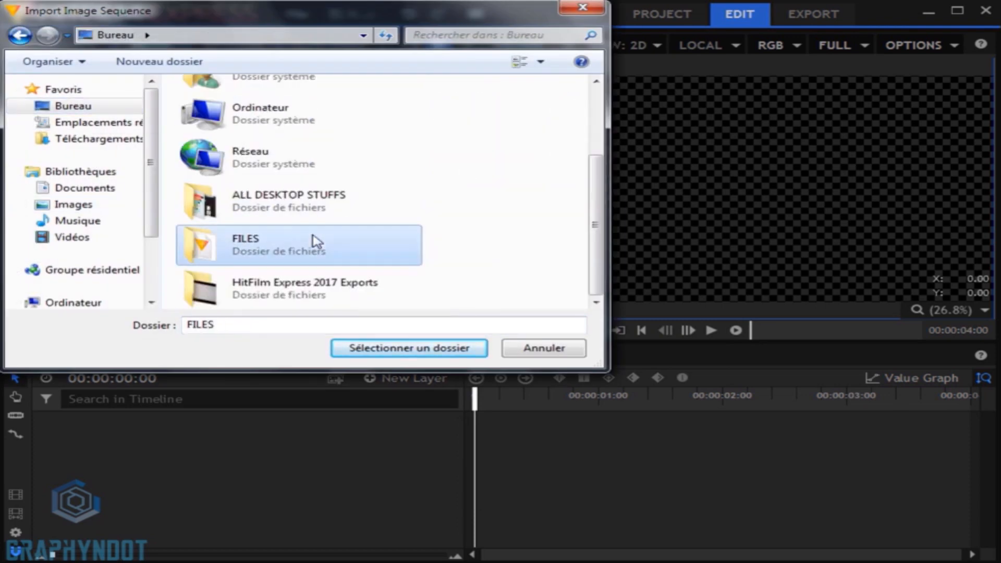
double_click(317, 243)
double_click(264, 123)
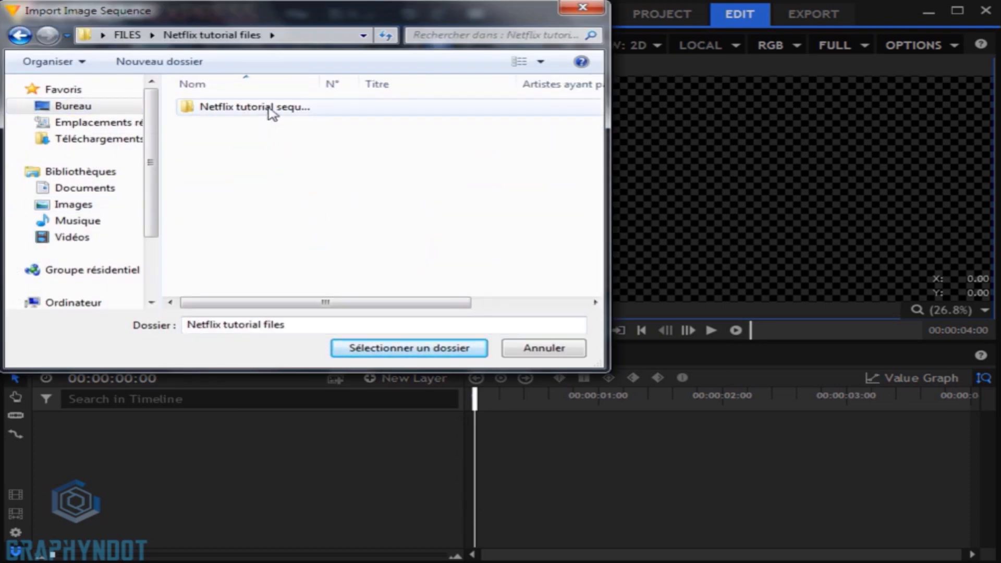
left_click(271, 107)
left_click(388, 349)
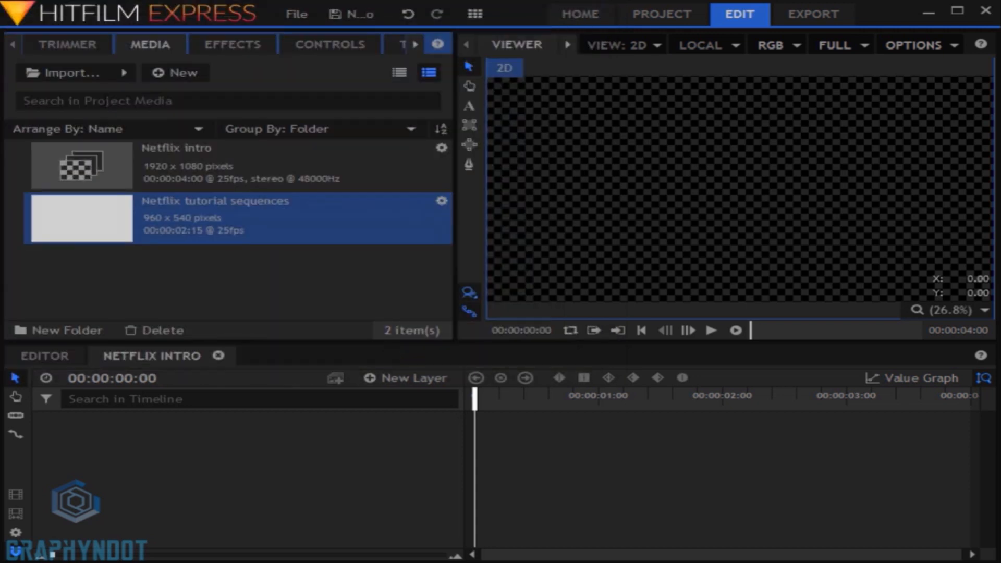
Step: Import Red title.png and the Netflix_Intro_SFXt.mp3 sound from the Netflix tutorial files folder
left_click(91, 74)
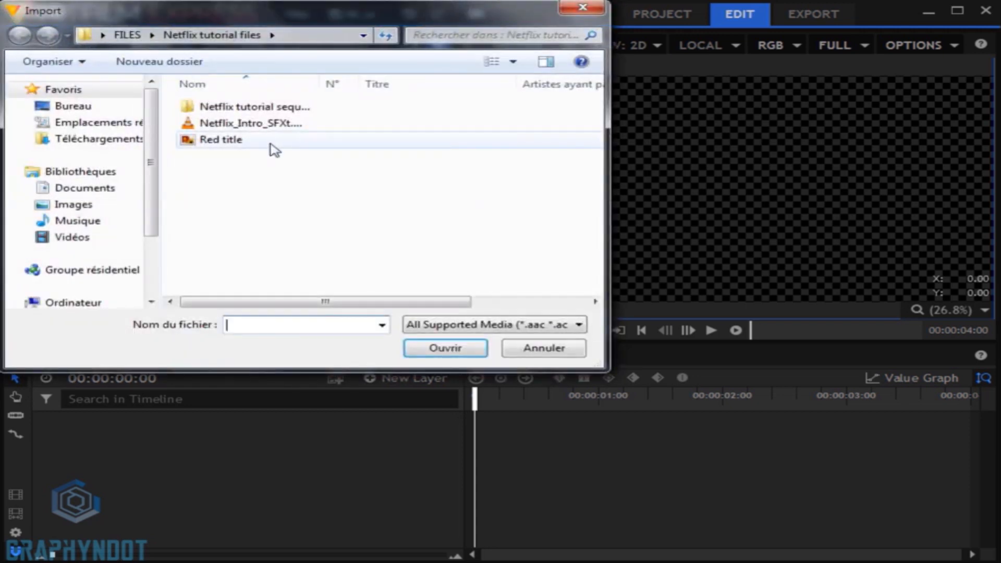
left_click(223, 140)
left_click(489, 63)
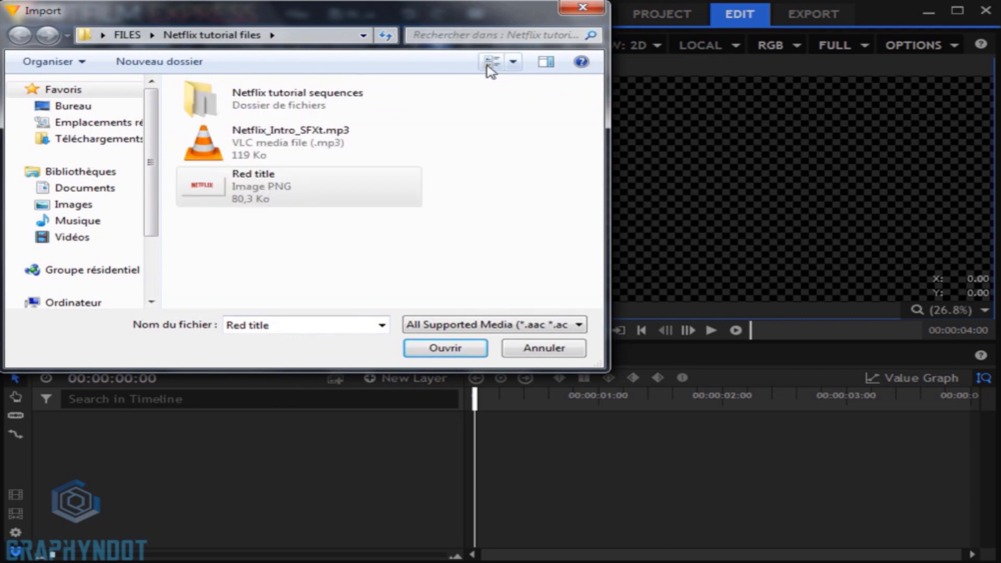
left_click(309, 156, "ctrl")
left_click(452, 350)
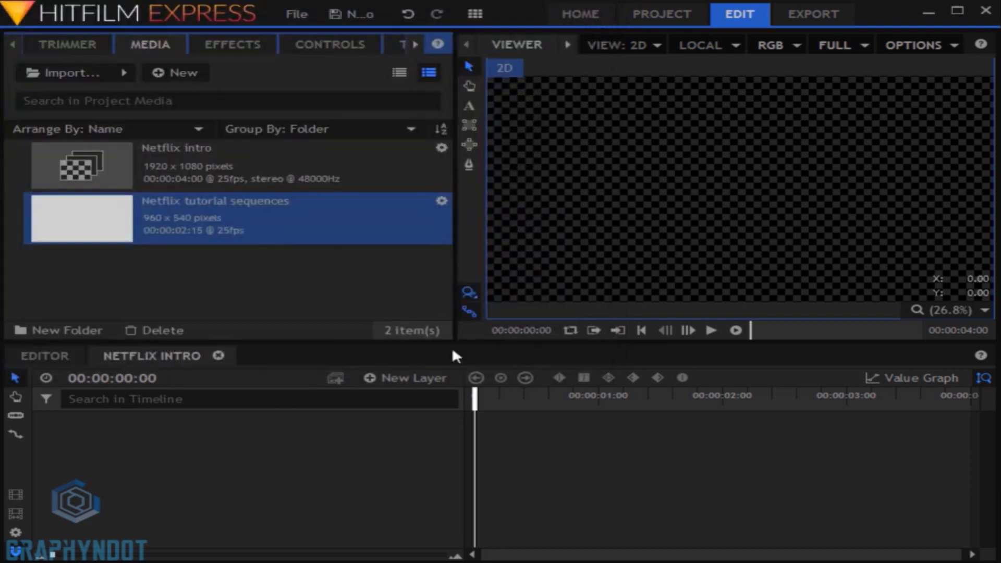
Step: Add the image sequence, the sound effect and the red title to the Netflix intro timeline as layers
scroll(262, 259, "down", 1)
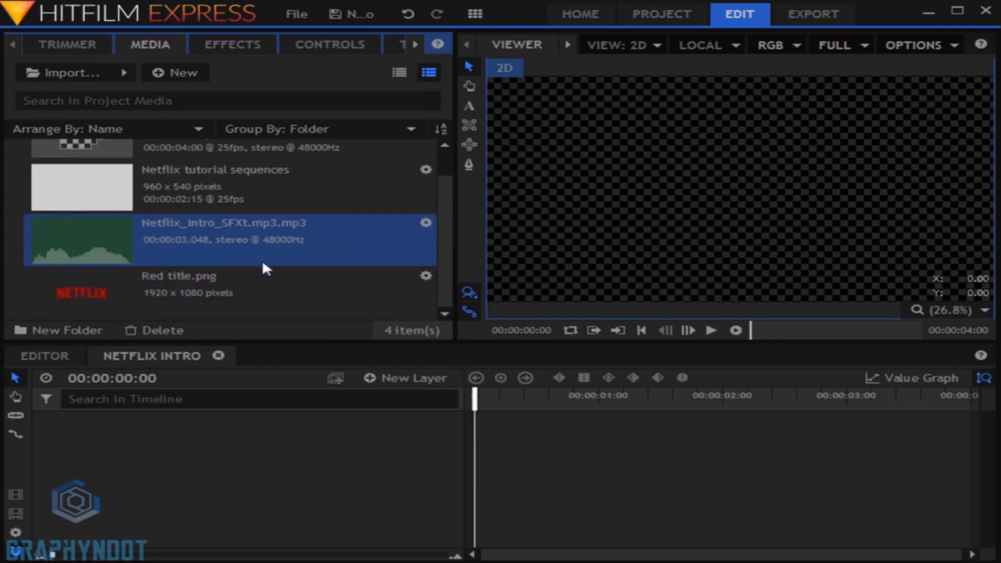
left_click(187, 175)
left_click(189, 287, "shift")
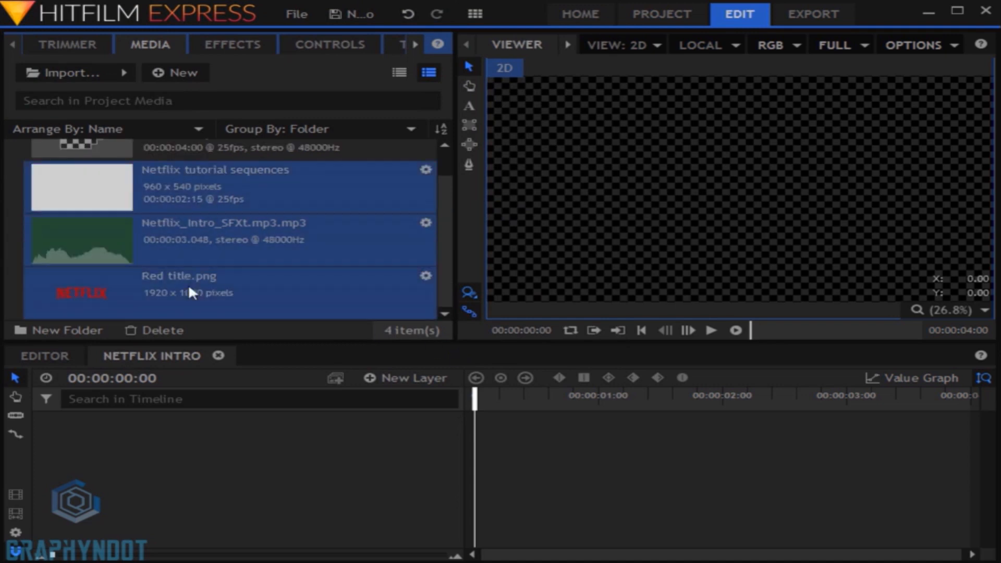
left_click_drag(190, 192, 233, 422)
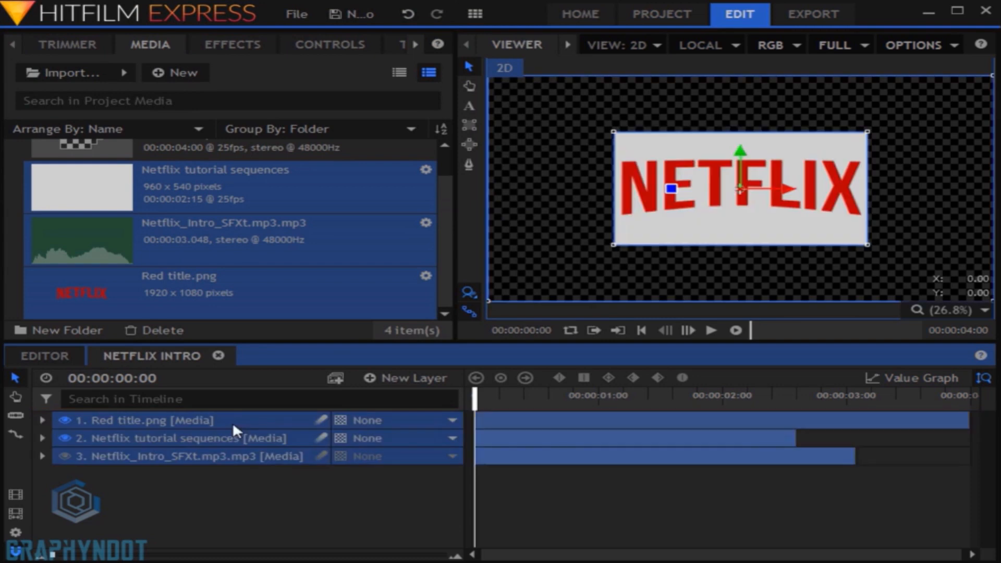
Step: Hide the Red title.png layer and play back the composite shot
scroll(666, 198, "down", 1)
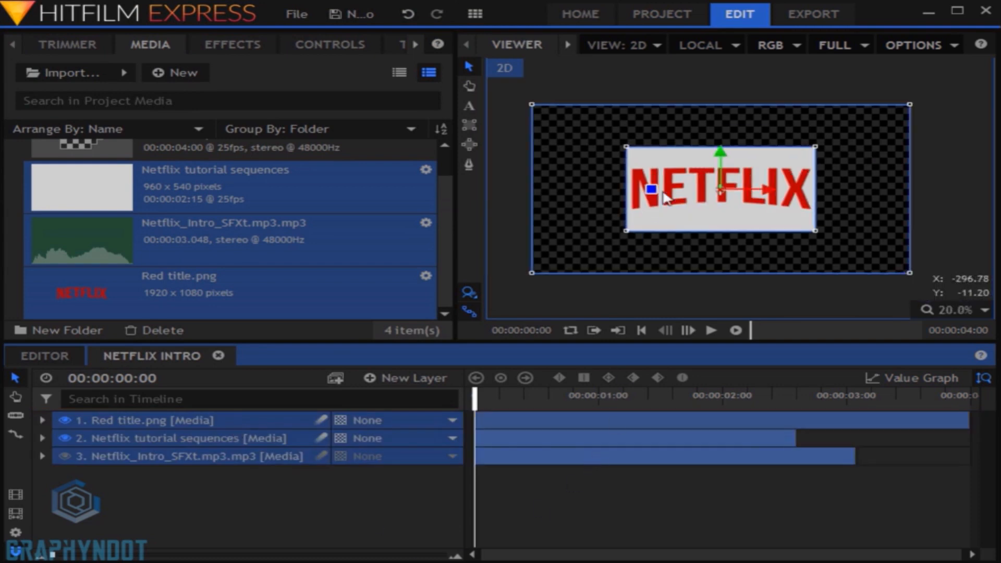
left_click(333, 499)
key("space")
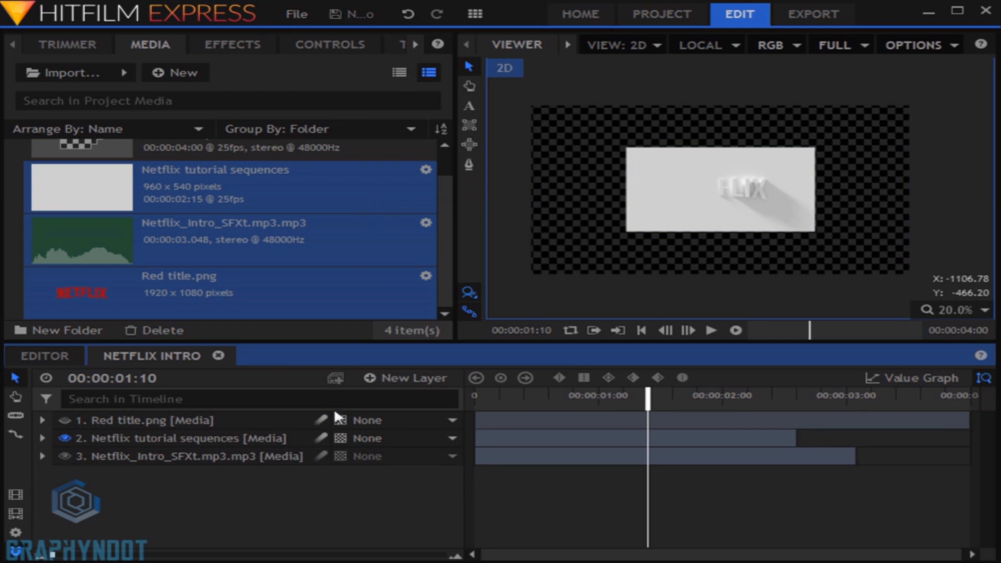
Step: Show the waveform of the Netflix_Intro_SFXt.mp3 layer and move the playhead to 00:00:00:05
right_click(193, 459)
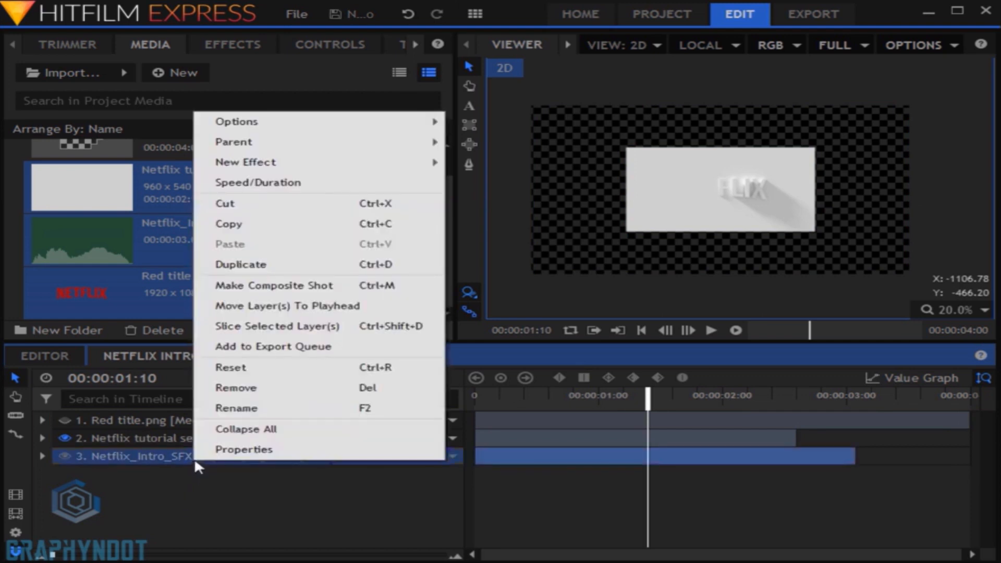
mouse_move(324, 125)
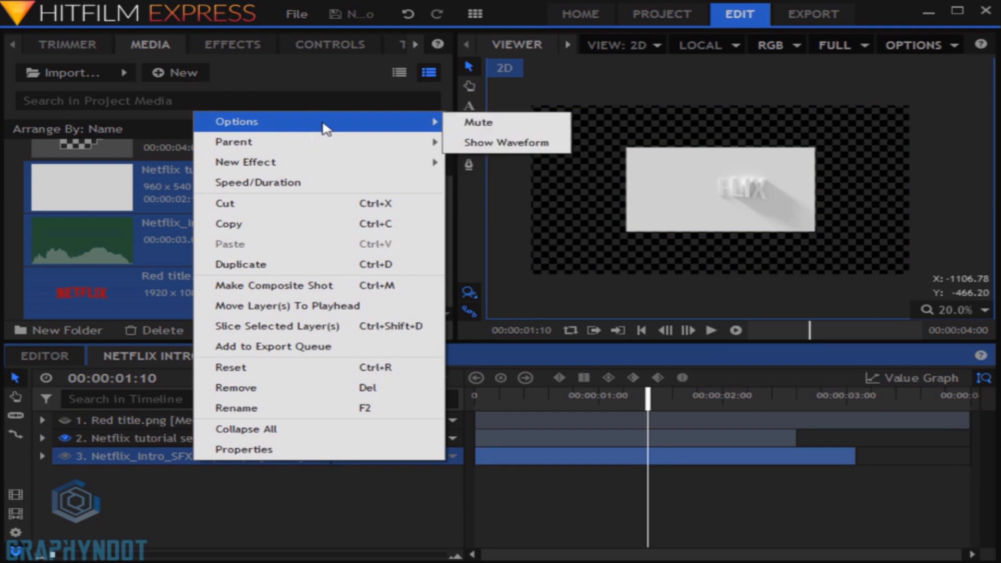
left_click(508, 144)
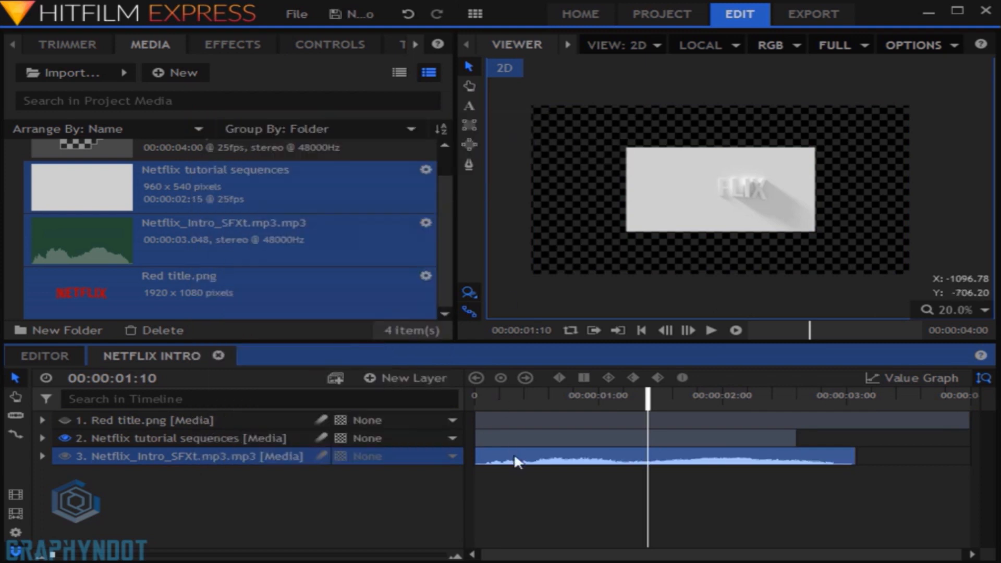
left_click_drag(510, 397, 500, 397)
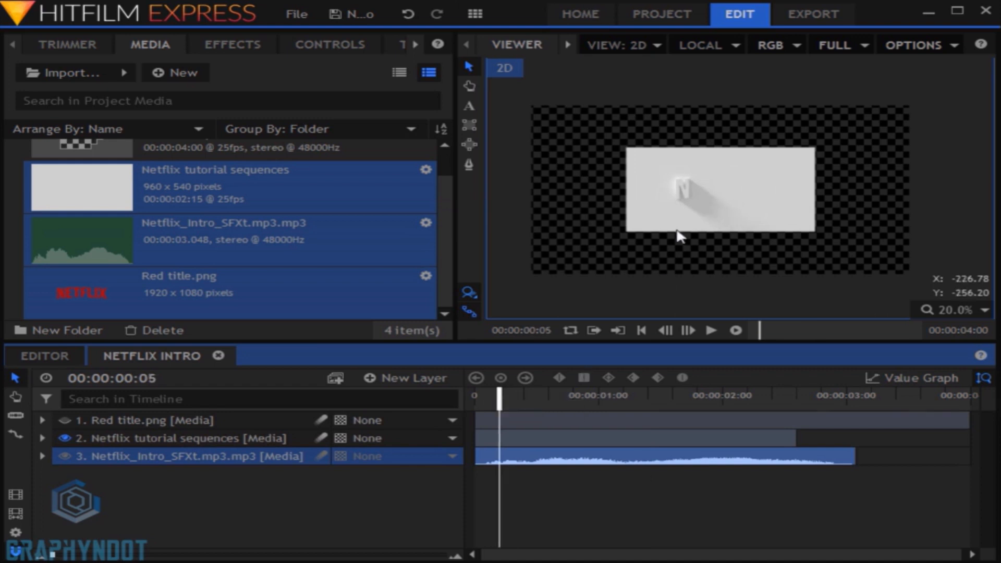
Step: Scale the viewer's display of the composite shot to fit
scroll(684, 214, "up", 2)
scroll(685, 215, "down", 2)
left_click(944, 309)
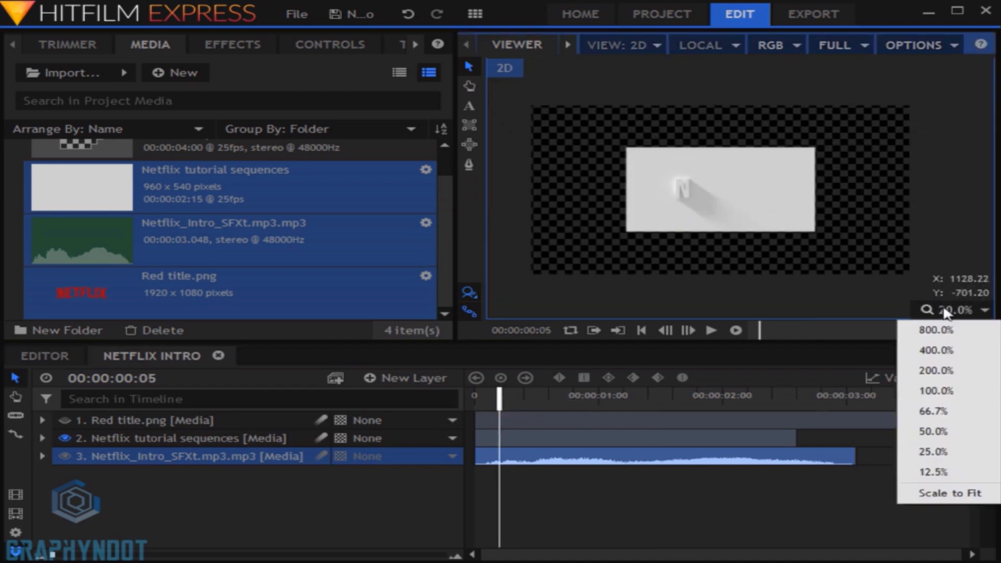
left_click(928, 490)
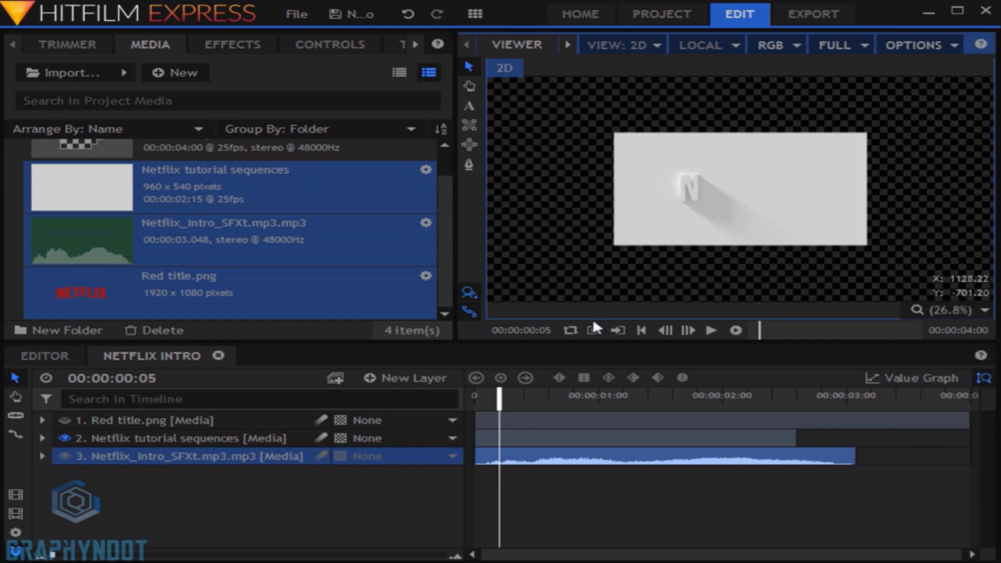
Step: Set the scale of the Netflix tutorial sequences layer to 200%
left_click(122, 439)
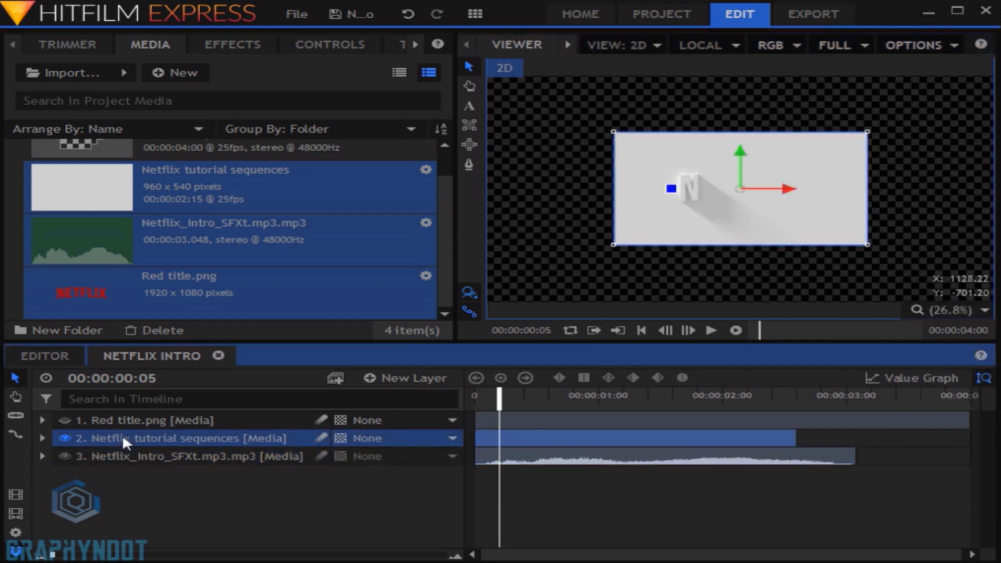
left_click(313, 43)
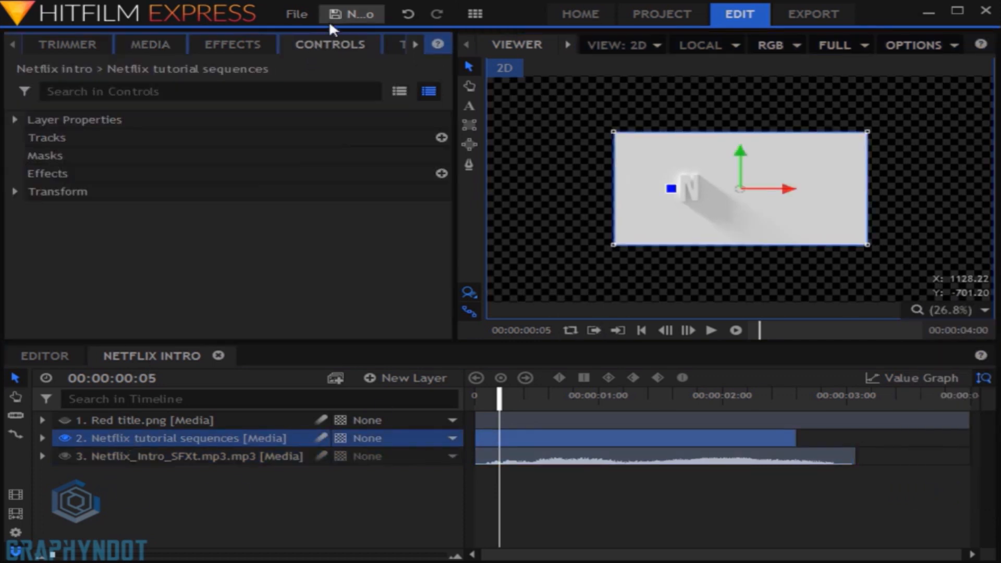
left_click(14, 192)
left_click(379, 265)
type("2")
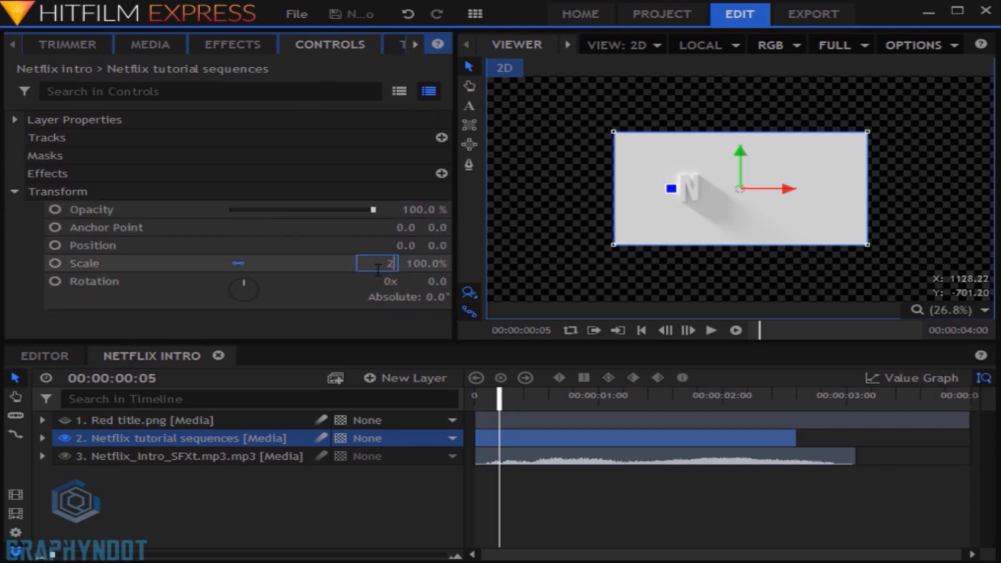
type("00")
key("Return")
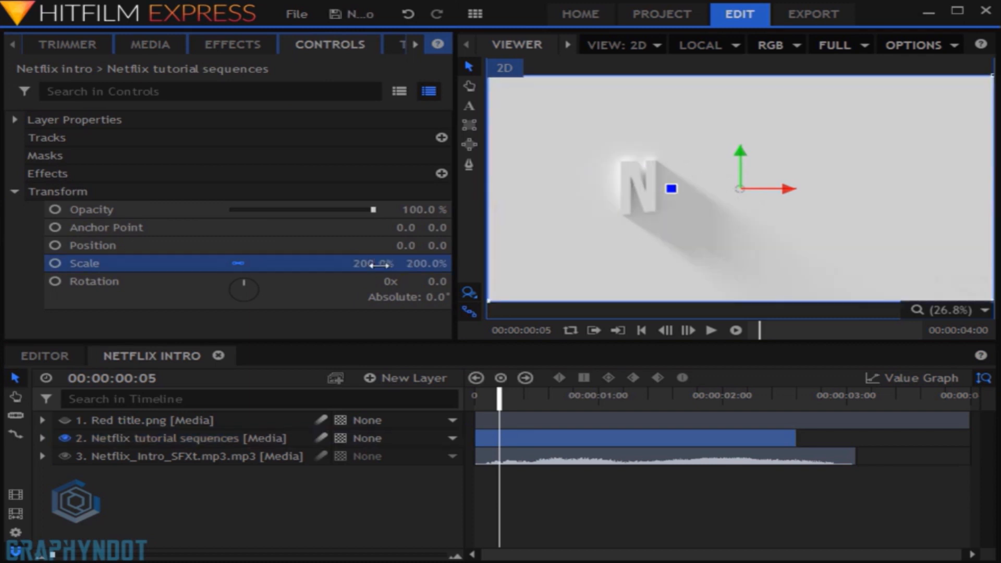
Step: Play the composite shot from the start to 00:00:01:14 and make the Red title.png layer visible again
left_click(642, 331)
left_click(711, 330)
left_click(77, 421)
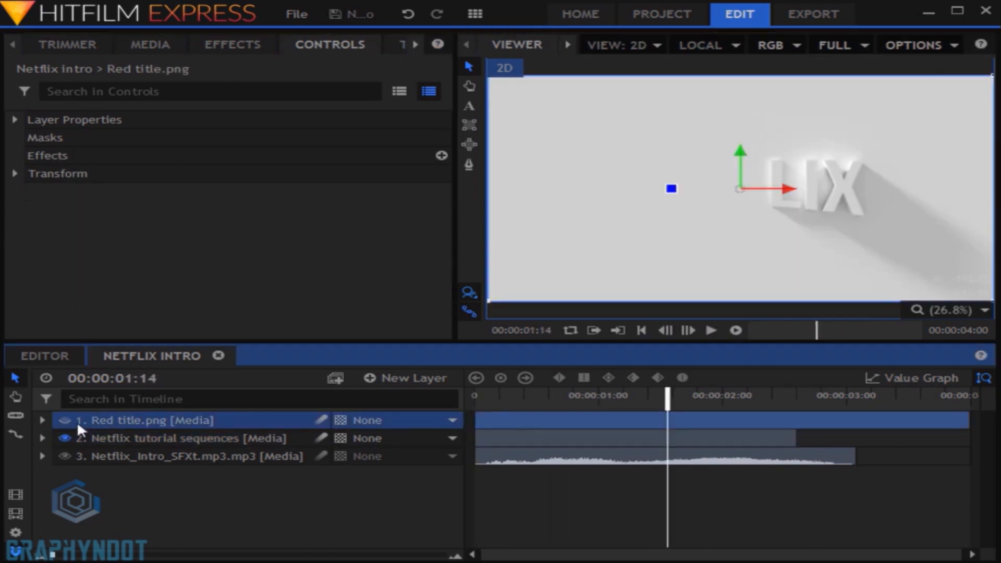
scroll(860, 188, "up", 5)
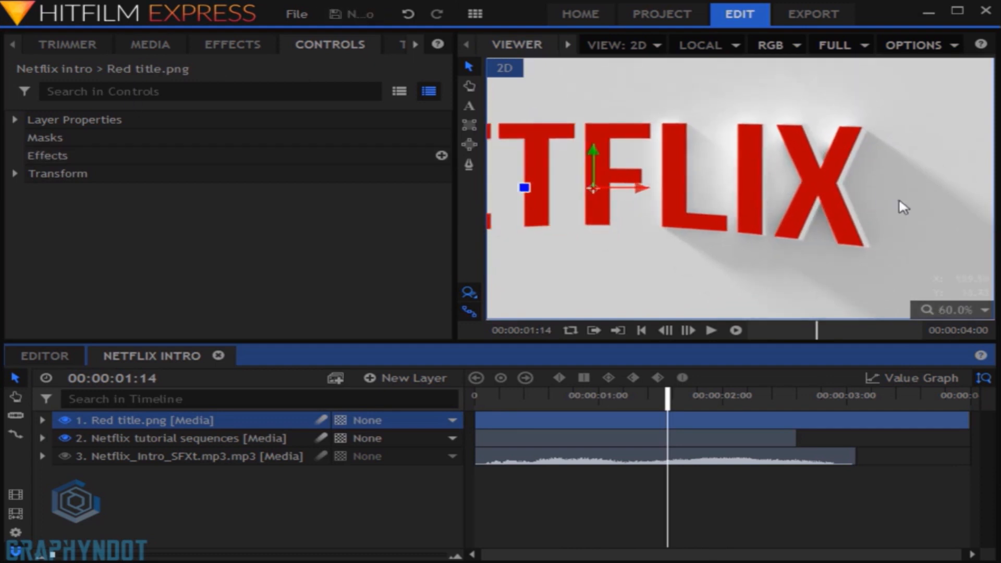
scroll(848, 209, "up", 1)
scroll(850, 212, "up", 1)
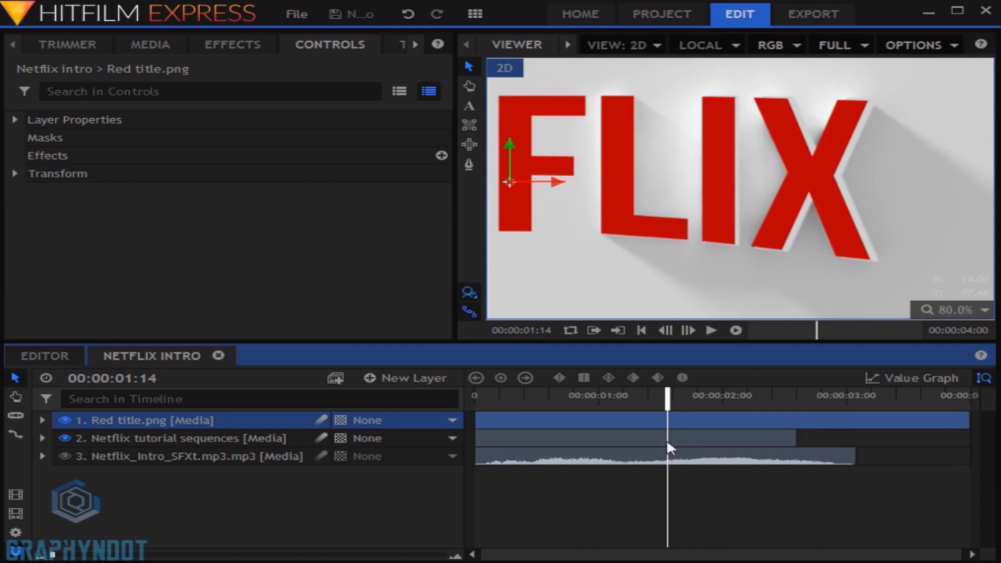
Step: Add a smooth opacity keyframe of 0% to the Red title.png layer at 00:00:01:14
left_click(16, 174)
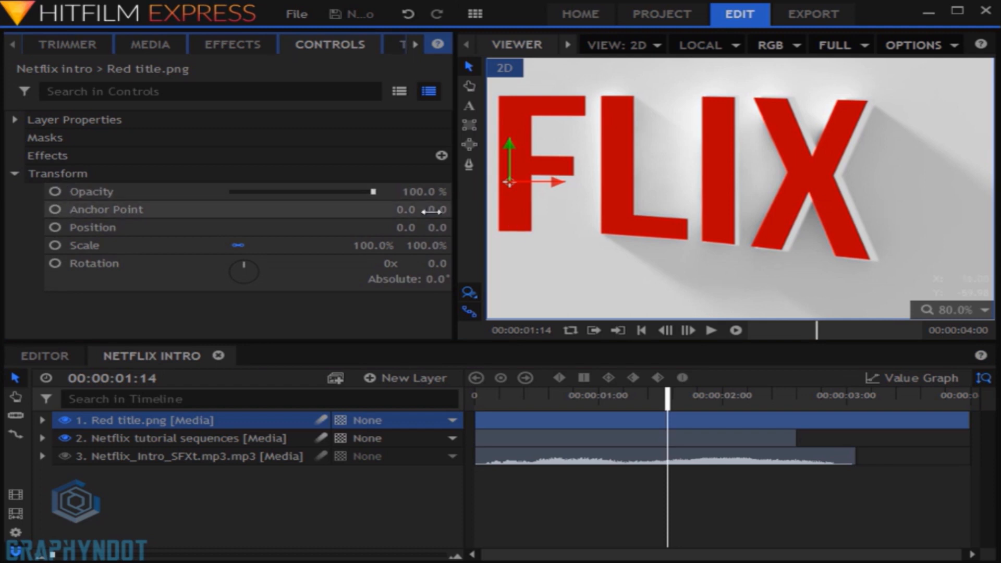
left_click_drag(370, 194, 178, 203)
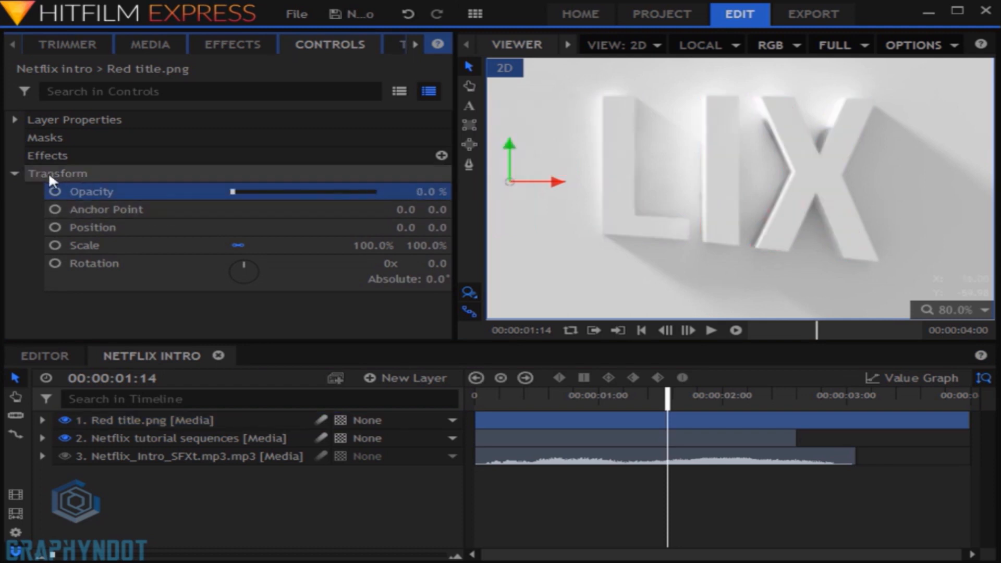
left_click(55, 192)
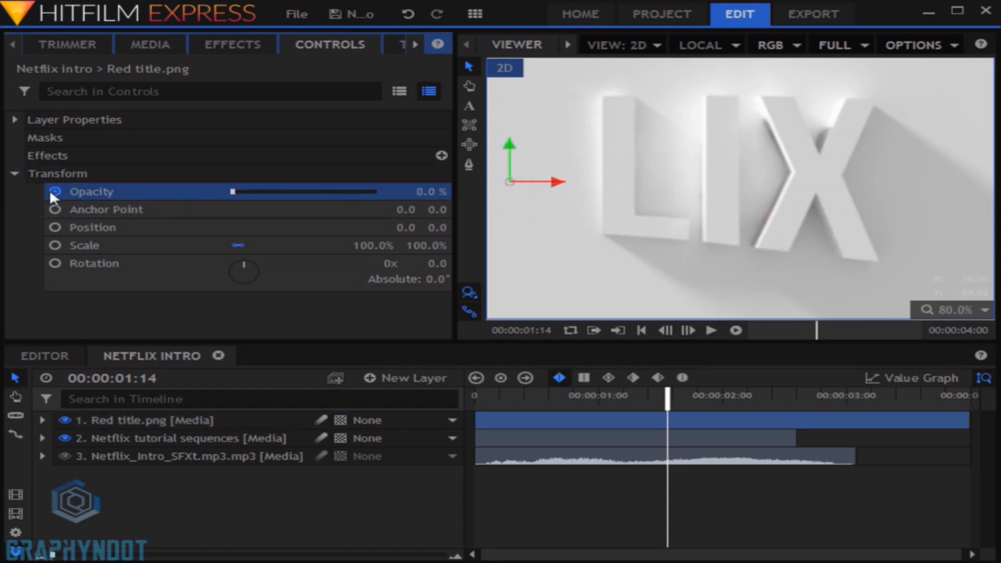
left_click(607, 377)
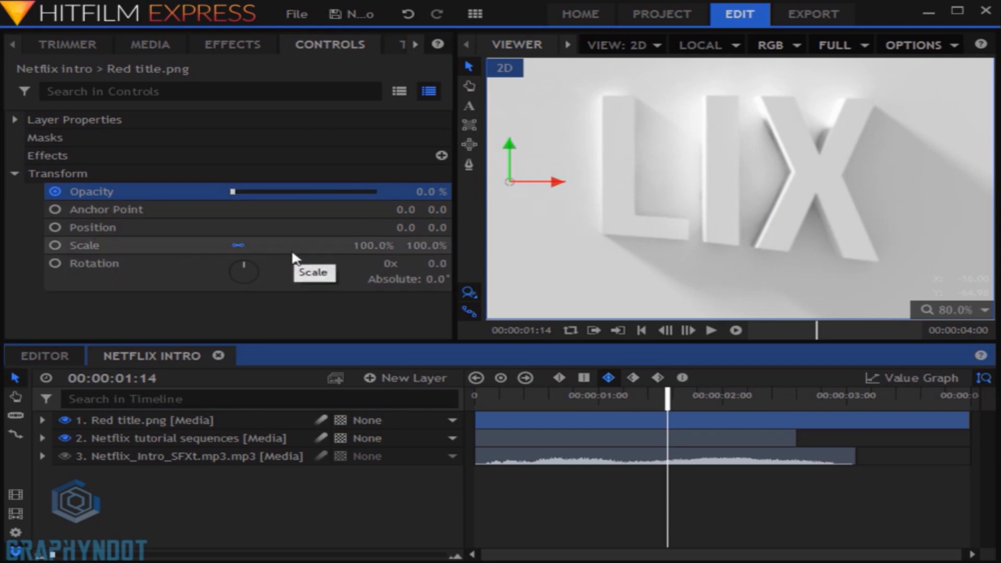
Step: Add a smooth opacity keyframe of 100% to the Red title.png layer at 00:00:02:01
left_click_drag(667, 405, 729, 407)
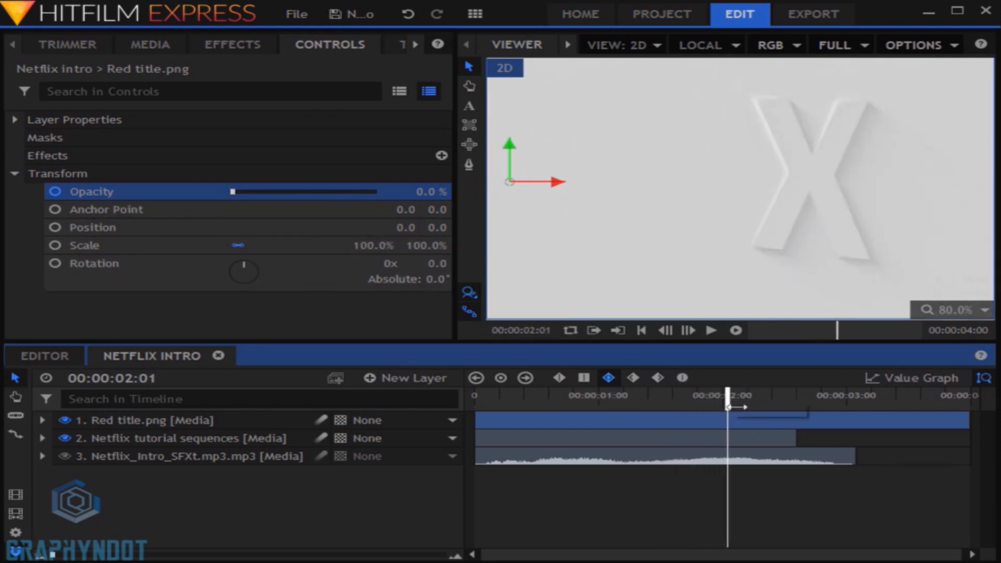
left_click(688, 330)
left_click(666, 330)
left_click_drag(233, 195, 378, 186)
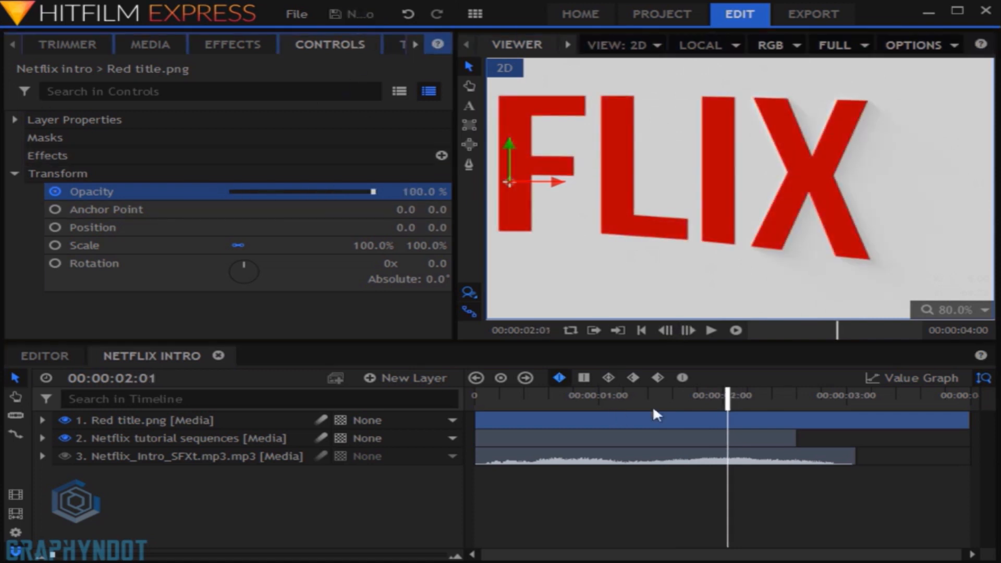
left_click(609, 378)
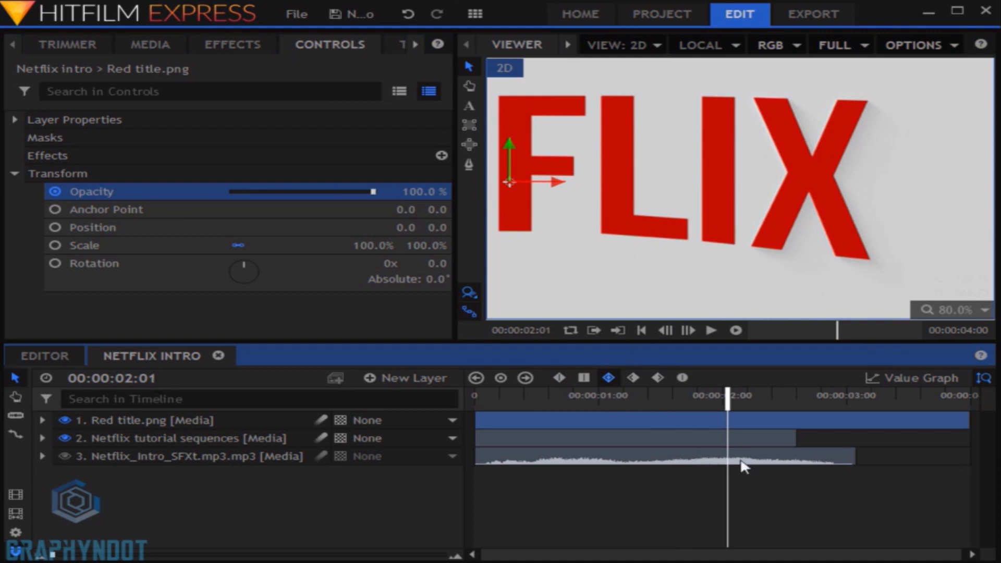
Step: Enable scale keyframing on the Red title.png layer at 00:00:02:01 and reveal its transform keyframes in the timeline
left_click(55, 245)
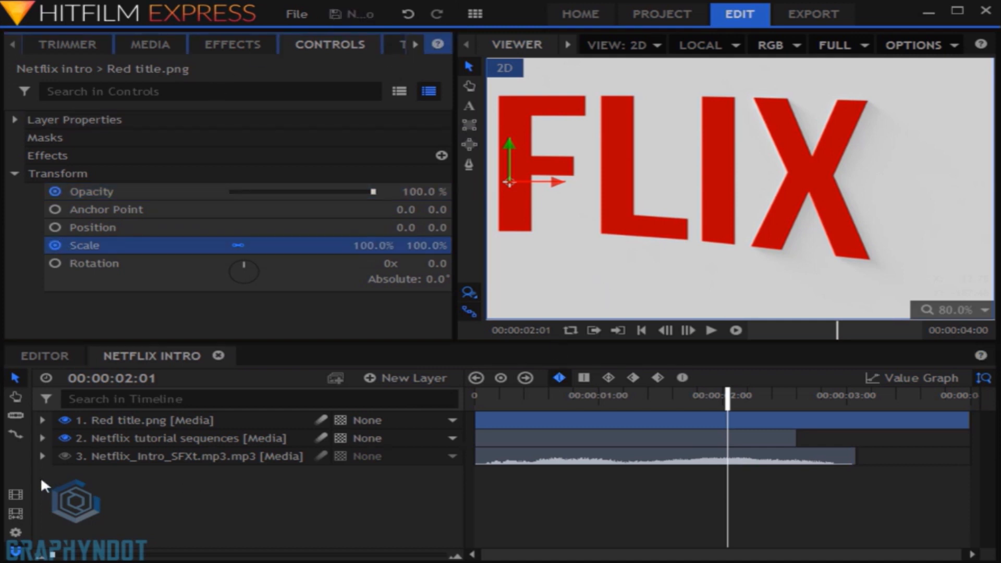
left_click(42, 439)
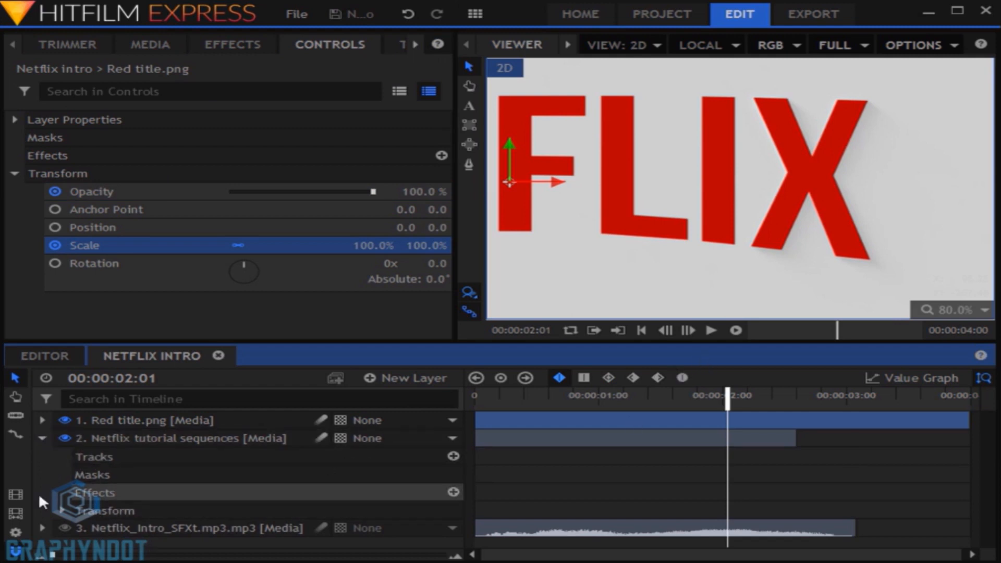
left_click(63, 511)
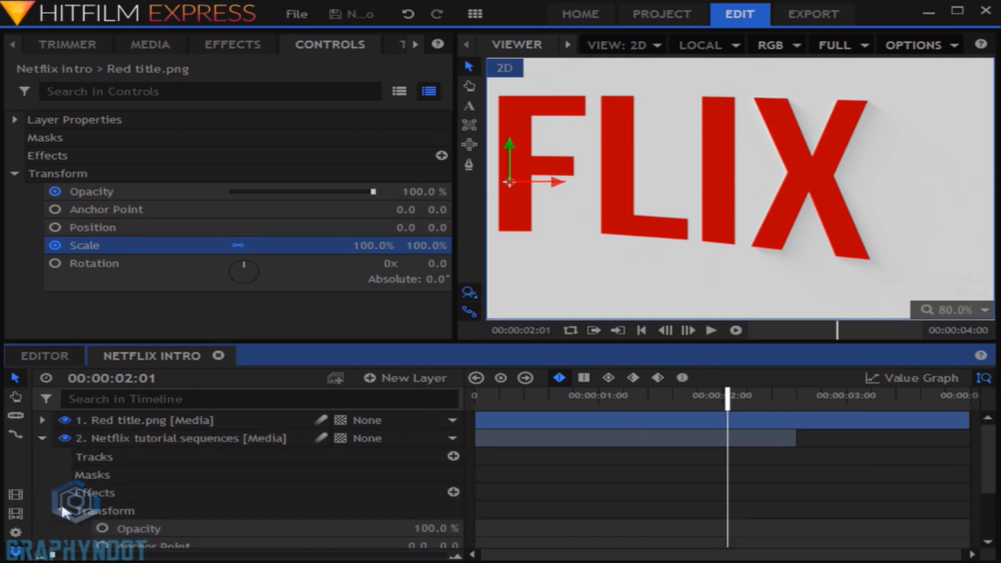
left_click(42, 438)
left_click(42, 422)
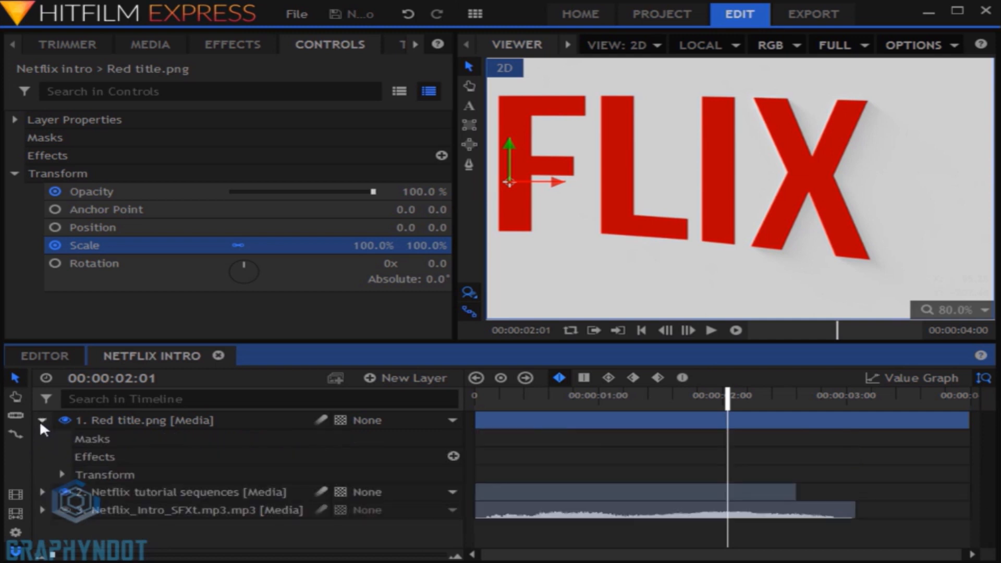
left_click(62, 474)
left_click(230, 494)
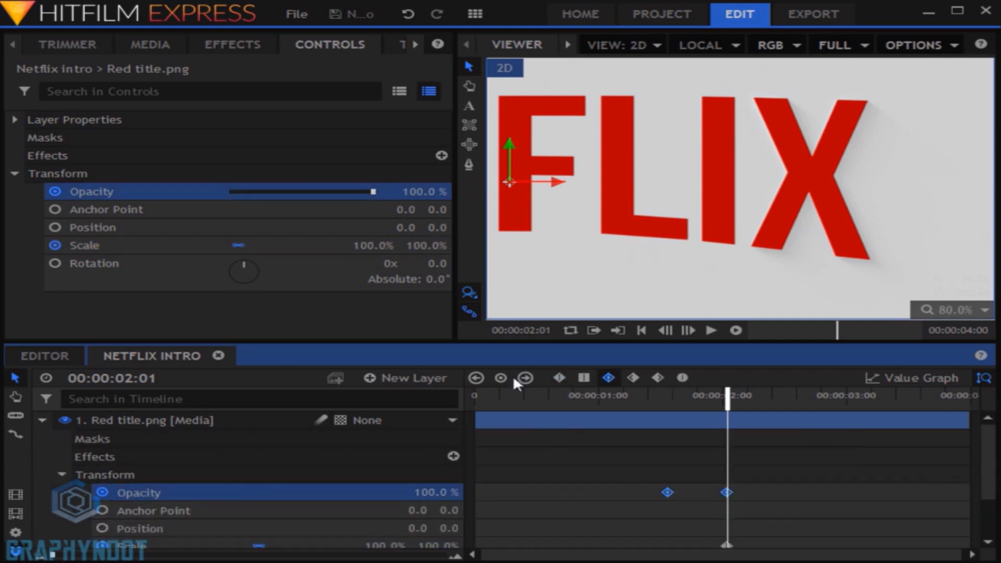
Step: Adjust the Red title.png layer's scale at the earlier opacity keyframe, 00:00:01:14, and play back the fade-in
left_click(476, 378)
left_click_drag(376, 246, 381, 247)
left_click(382, 247)
key("BackSpace")
key("BackSpace")
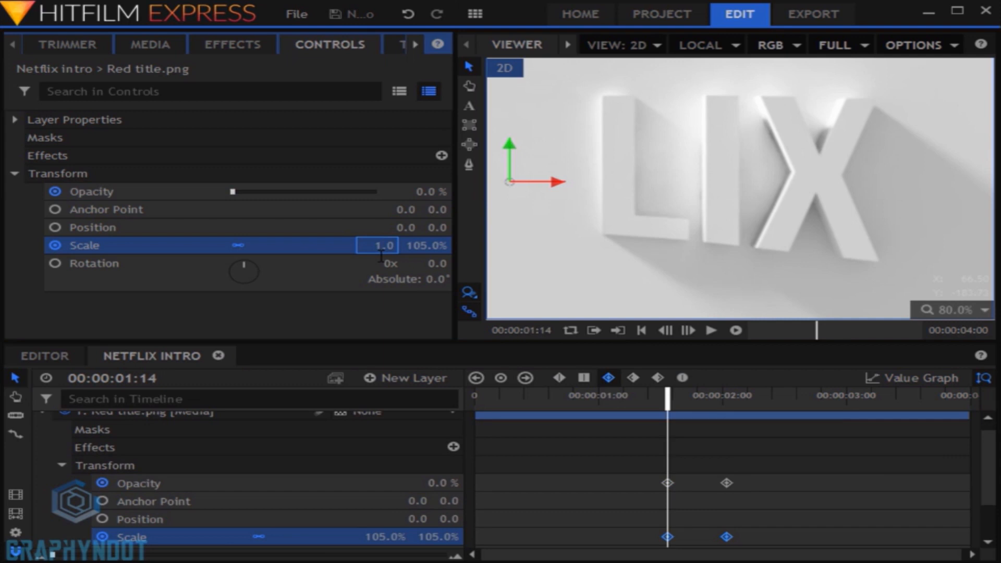
key("Return")
key("space")
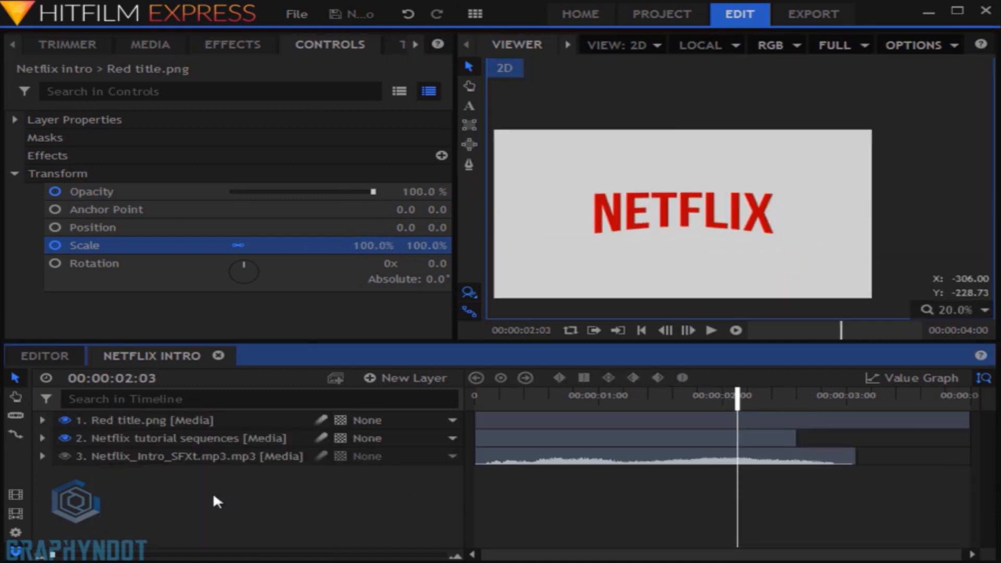
Step: Hide the Red title.png layer and slice the Netflix tutorial sequences layer at 00:00:02:03
left_click(62, 419)
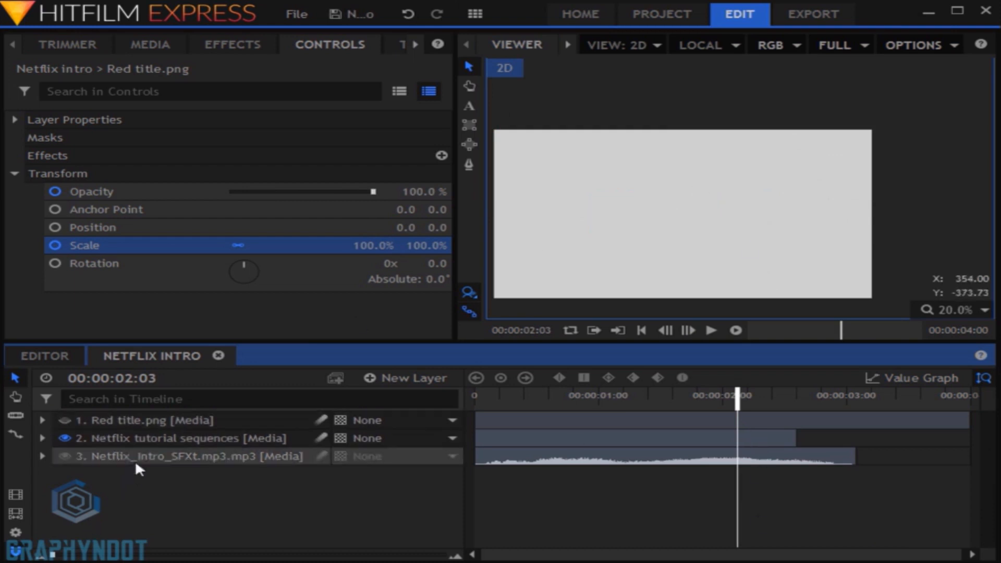
left_click(22, 416)
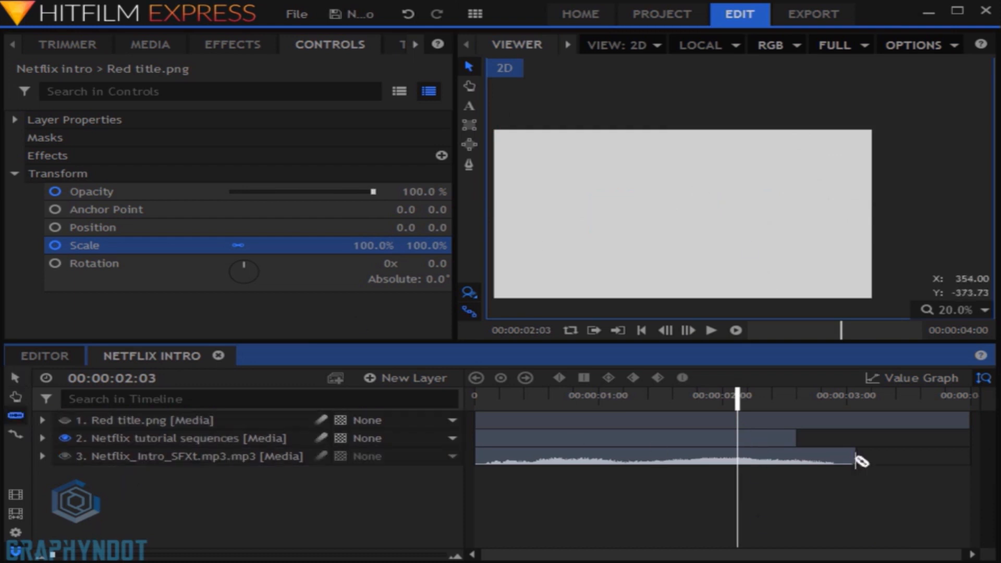
left_click(756, 443)
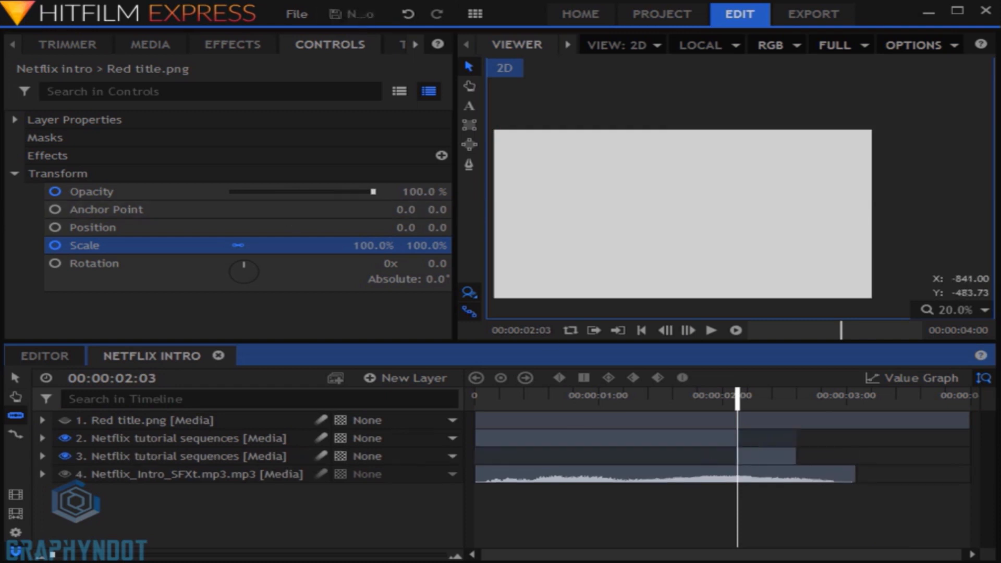
Step: Rate-stretch the second piece of the sliced sequence to the end of the audio layer and play it back
left_click(14, 433)
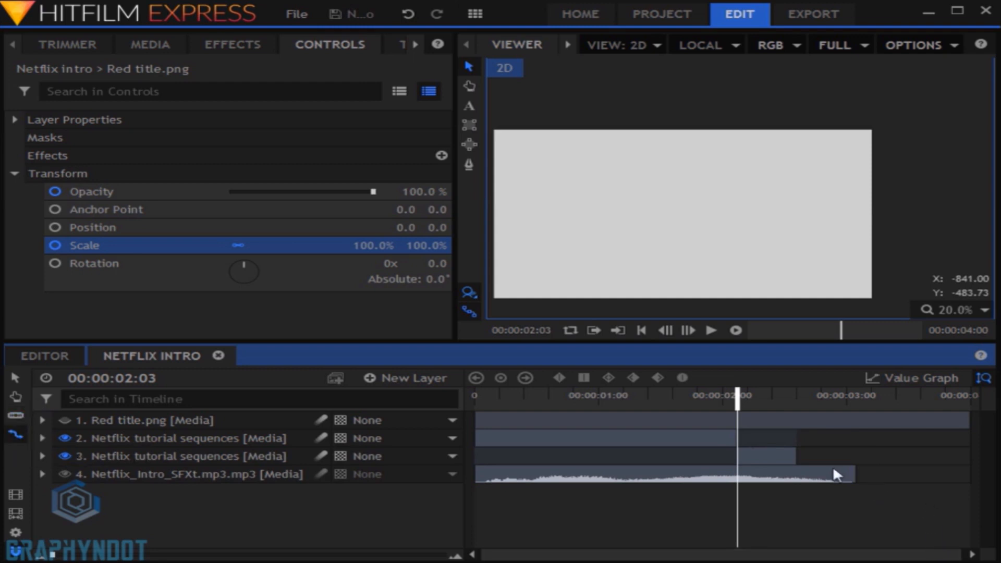
left_click_drag(810, 458, 858, 459)
key("space")
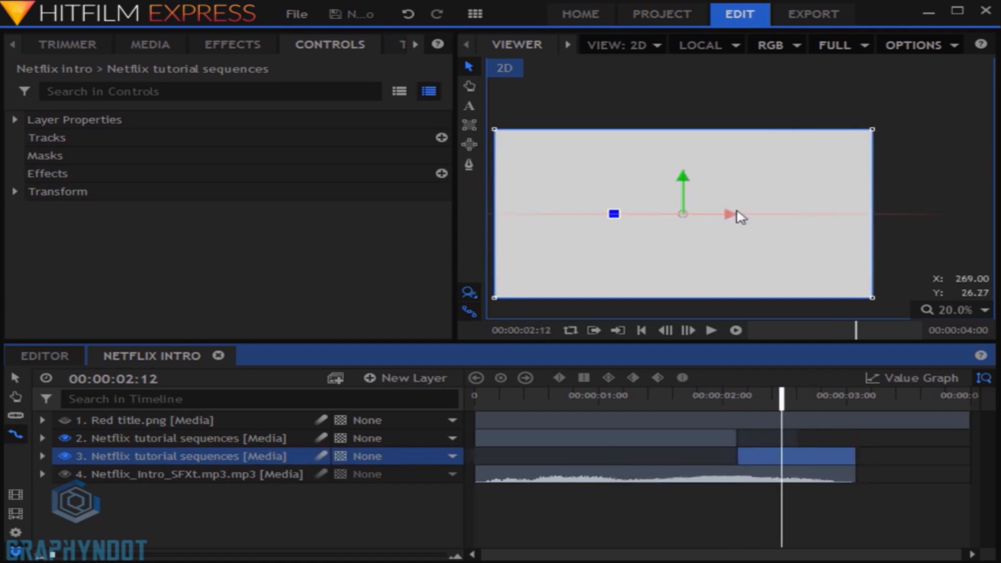
Step: Show the Red title.png layer again and set its scale to 85% at 00:00:02:12
left_click(63, 420)
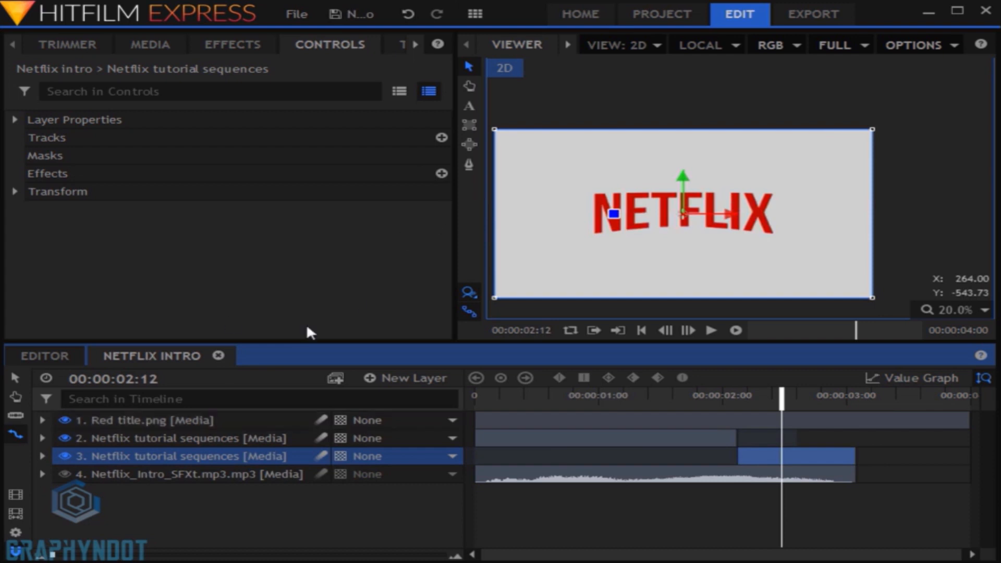
left_click(109, 419)
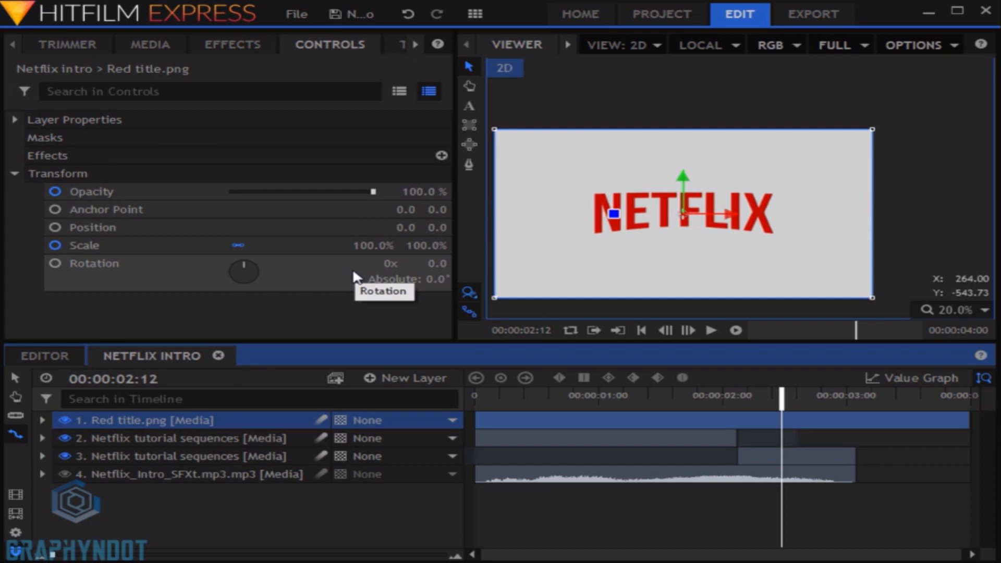
left_click(373, 246)
left_click_drag(373, 246, 362, 243)
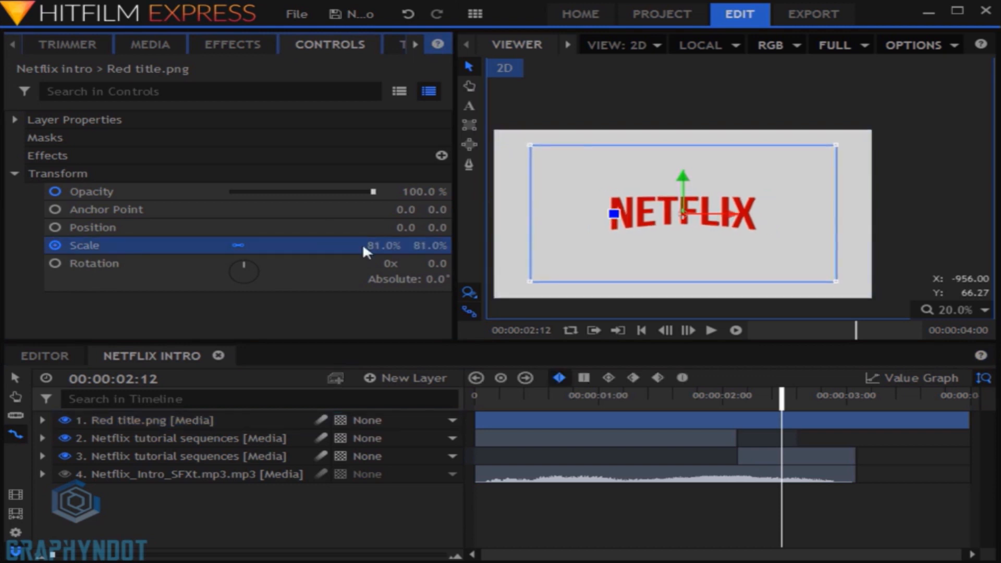
left_click(378, 249)
type("85")
left_click(584, 512)
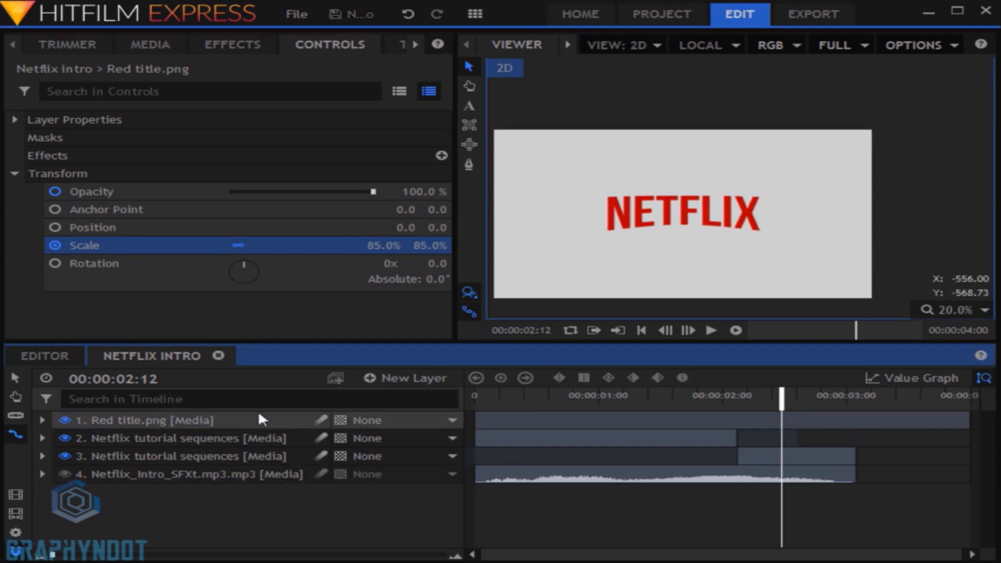
Step: Add a grade layer above the other layers and rename it Grading
left_click(415, 382)
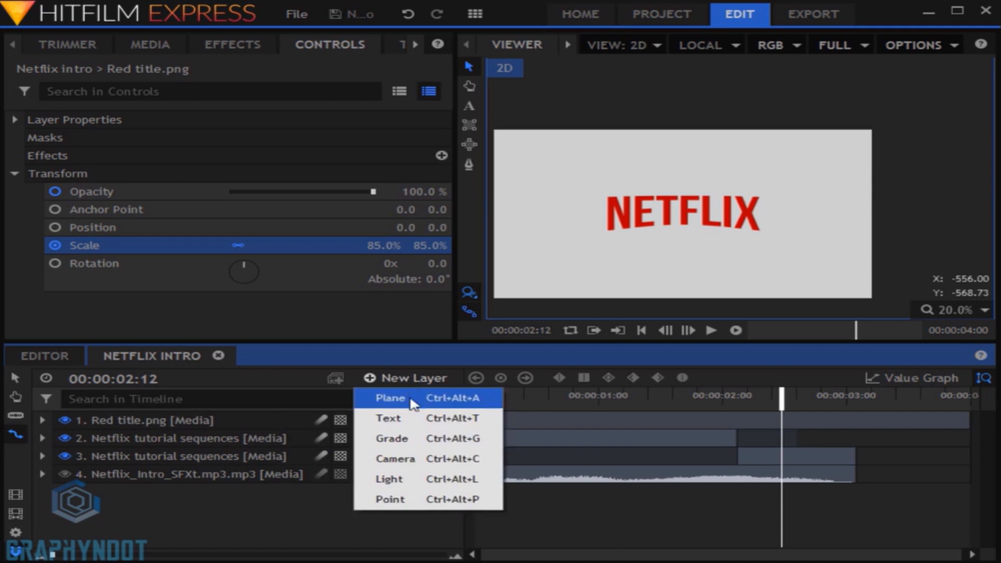
left_click(391, 439)
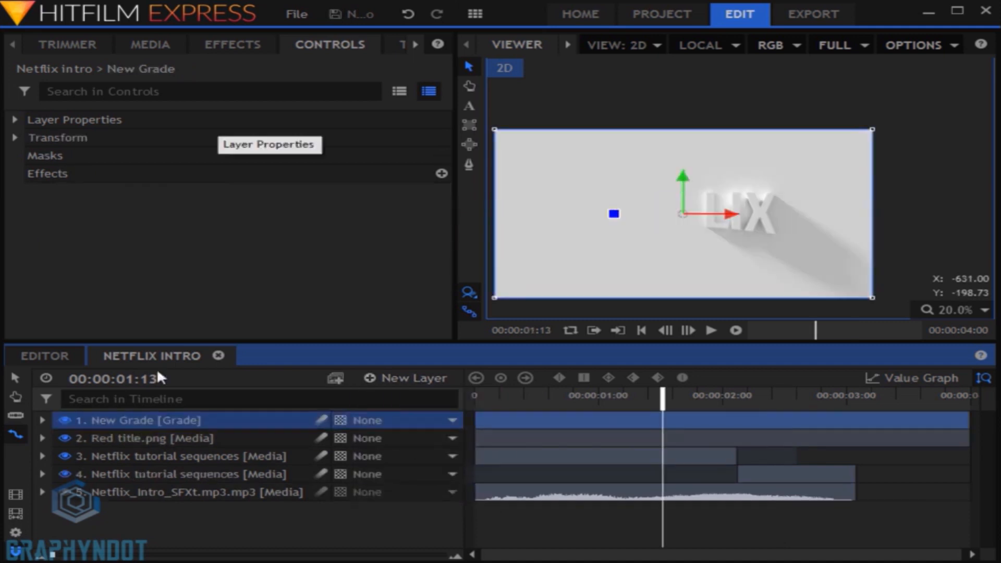
right_click(142, 420)
left_click(183, 398)
type("Grading")
key("Return")
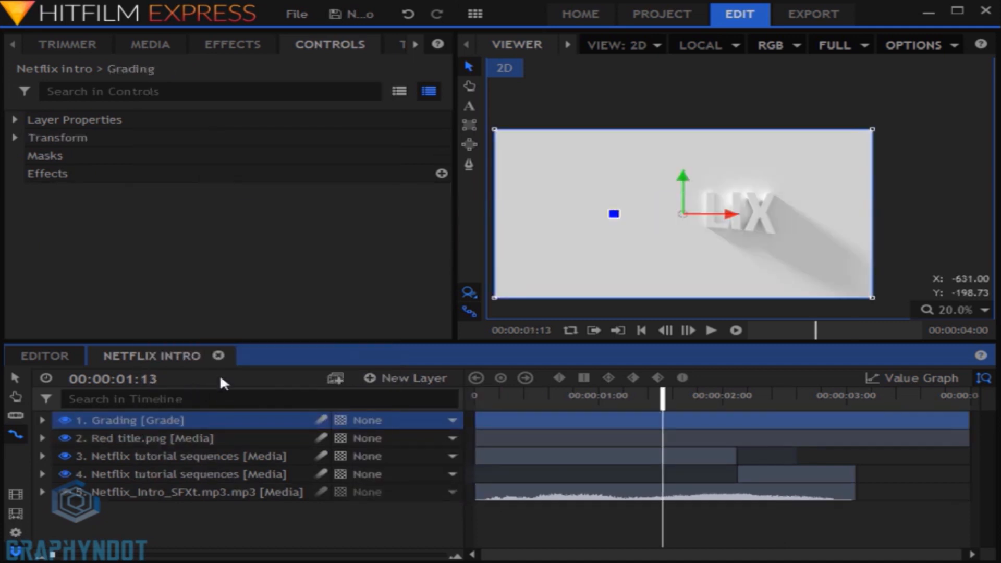
Step: Apply the Crush Blacks & Whites color correction effect to the Grading layer
left_click(232, 44)
left_click(245, 84)
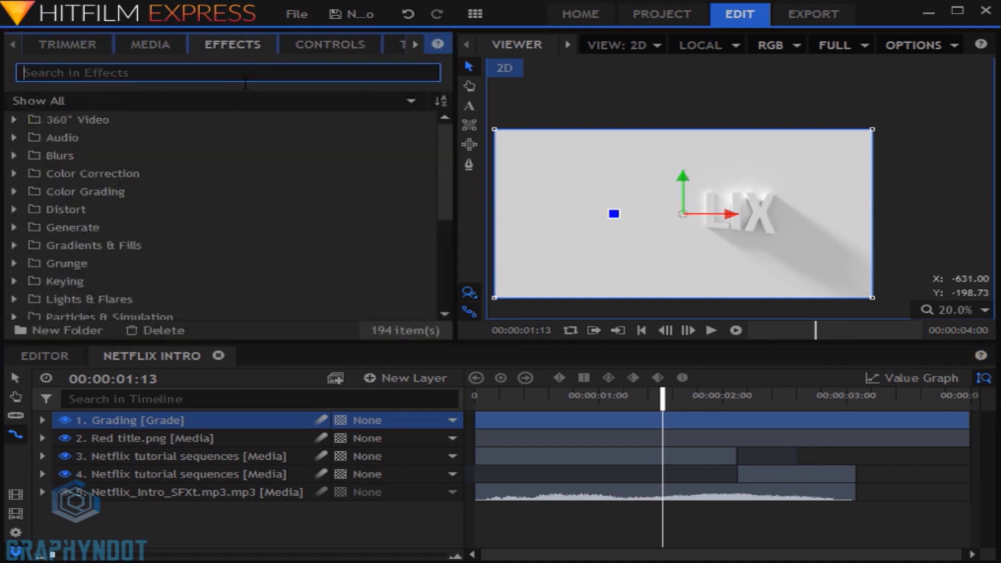
left_click(17, 175)
scroll(154, 199, "down", 2)
left_click_drag(154, 198, 183, 422)
scroll(221, 208, "down", 1)
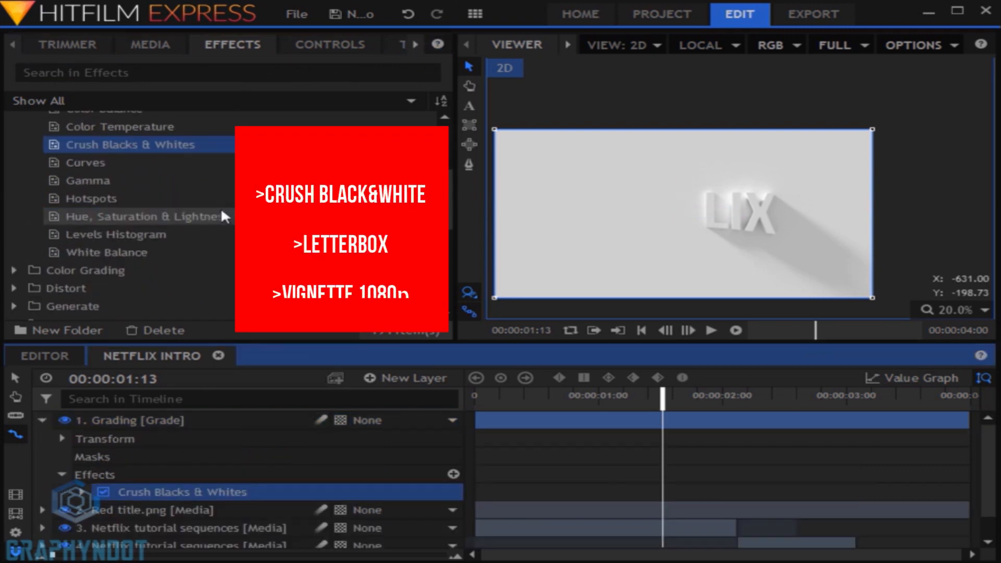
Step: Apply the Letterbox effect from the Generate category to the Grading layer below Crush Blacks & Whites
scroll(180, 250, "down", 3)
left_click(50, 203)
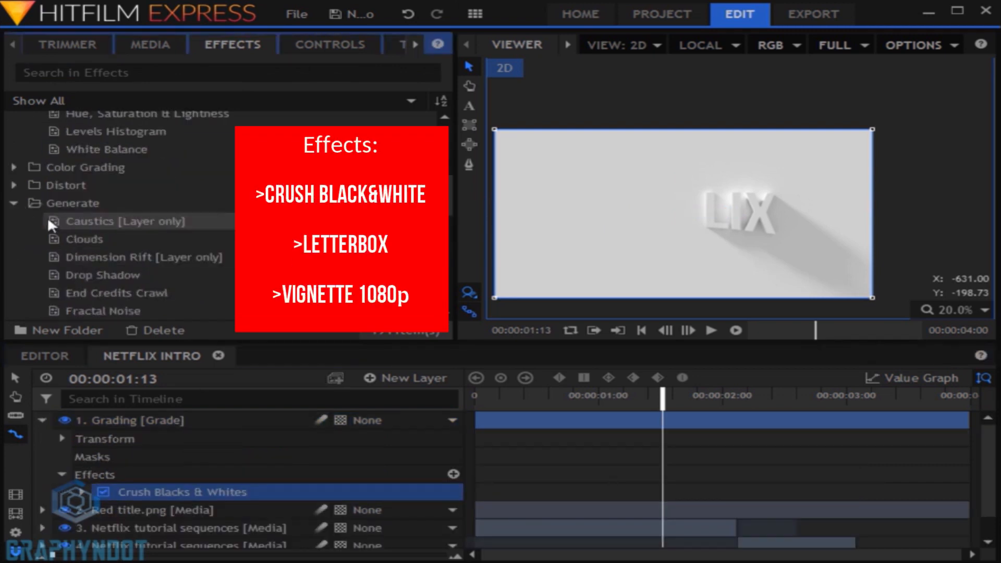
scroll(104, 208, "down", 3)
left_click_drag(104, 140, 139, 498)
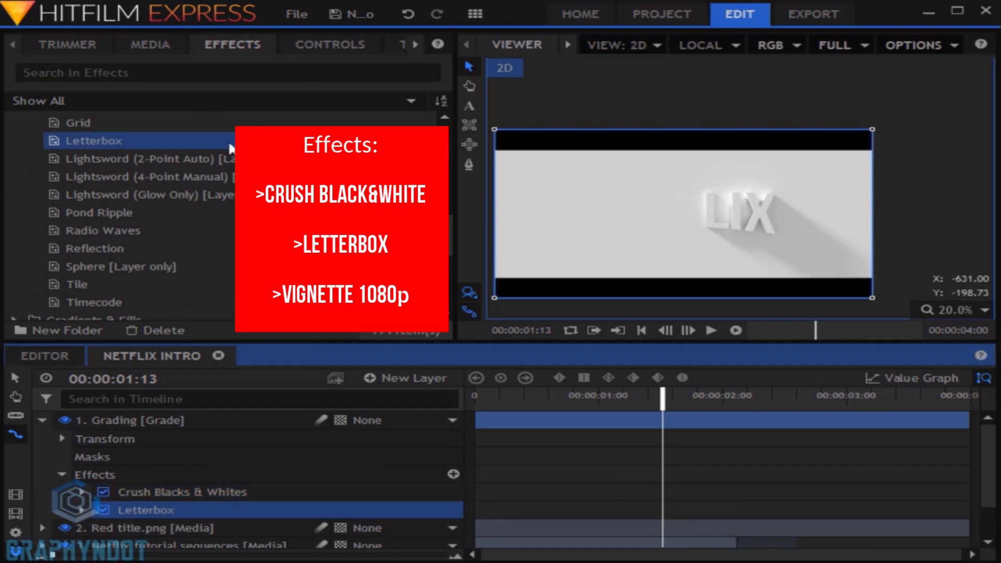
Step: Find the Vignette 1080p preset and apply it to the Grading layer between Crush Blacks & Whites and Letterbox
scroll(186, 252, "down", 3)
left_click(239, 82)
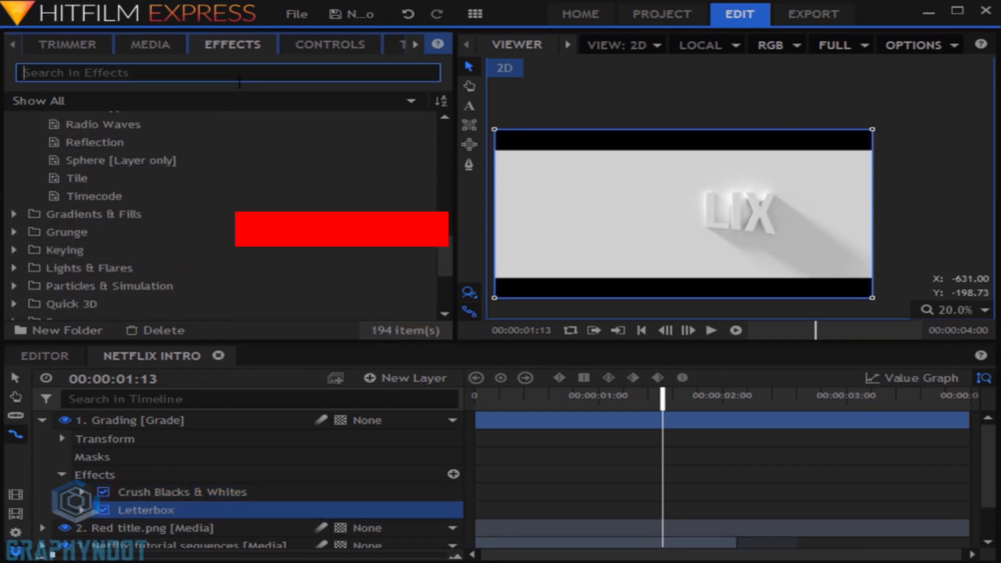
type("vignet")
left_click_drag(125, 209, 139, 500)
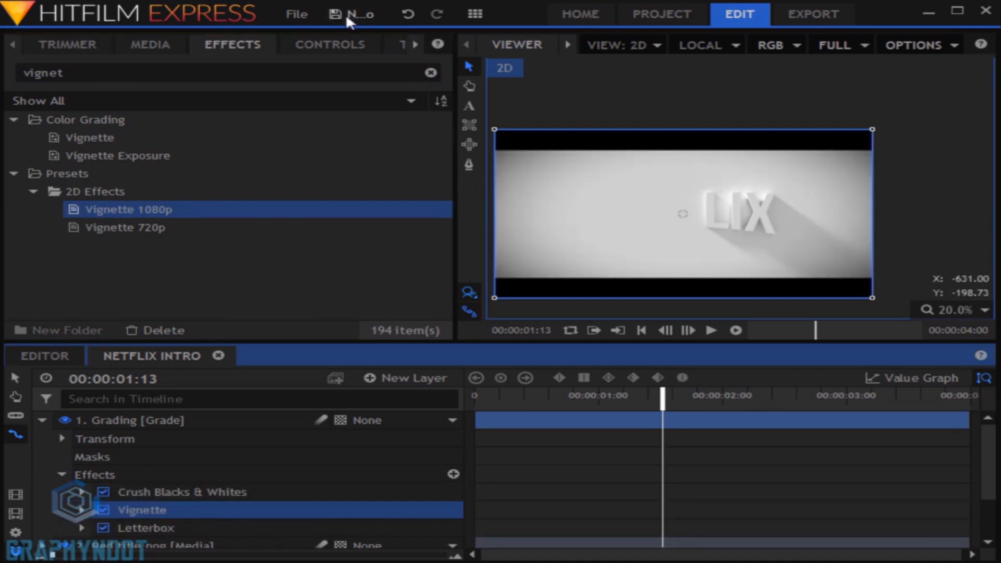
Step: Set the Black value of the Grading layer's Crush Blacks & Whites effect to 0.1
left_click(186, 495)
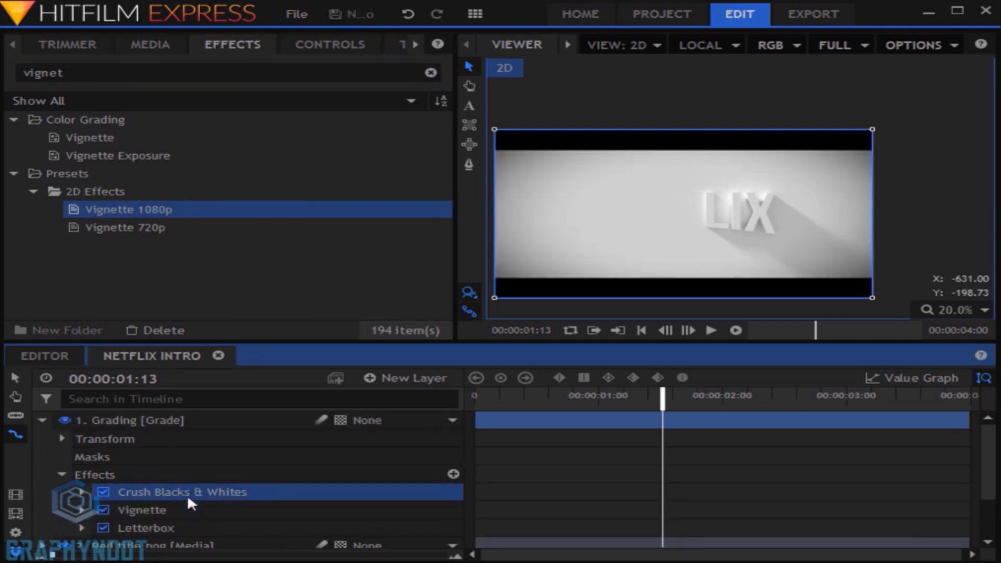
left_click(313, 44)
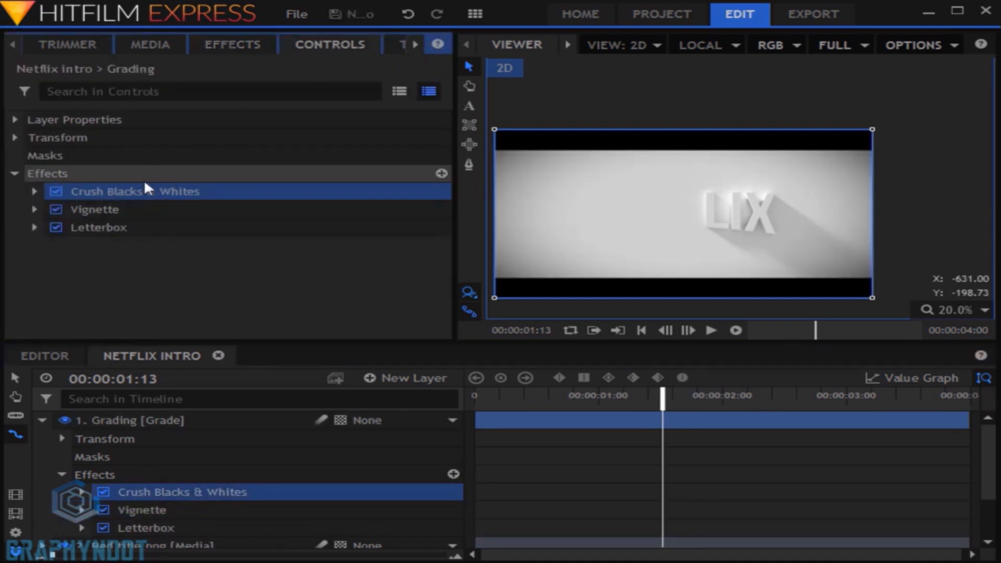
left_click(35, 192)
left_click(437, 228)
type("0.1")
left_click(201, 319)
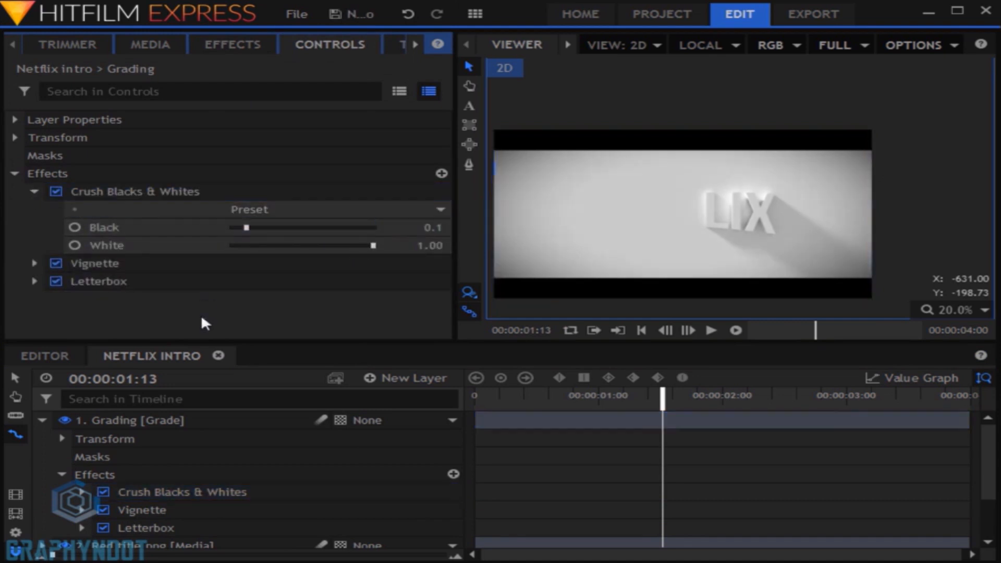
Step: Set the White value of the Crush Blacks & Whites effect to 0.95, after trying 0.9
left_click(436, 245)
type("0.9")
left_click(372, 320)
left_click(443, 246)
type("0.95")
left_click(393, 328)
left_click(35, 191)
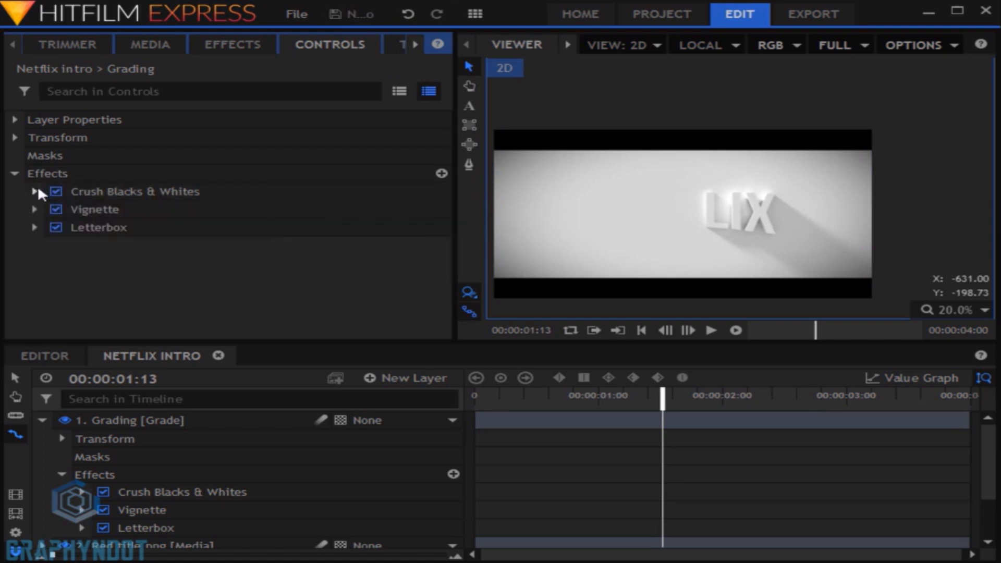
Step: Choose the HD High Key preset for the Grading layer's Vignette effect
left_click(35, 209)
left_click(251, 228)
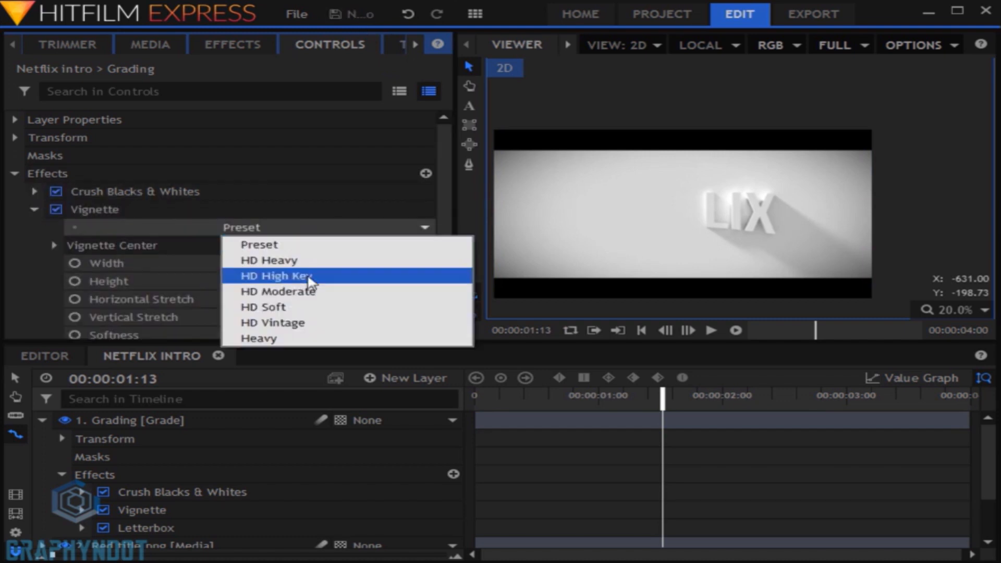
left_click(311, 276)
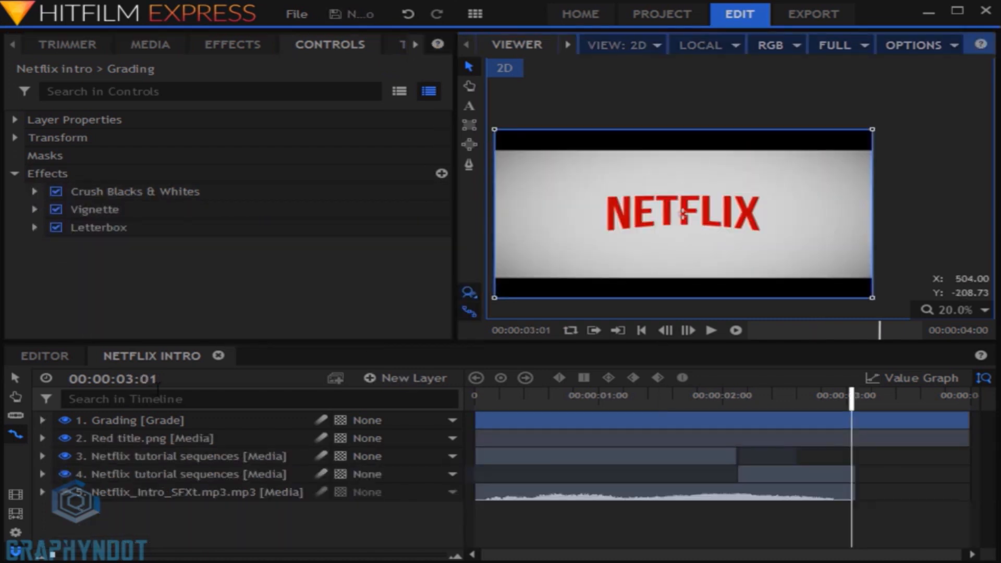
Step: Shorten the Netflix intro composite shot's duration to 00:00:03:00
left_click(16, 533)
left_click(491, 89)
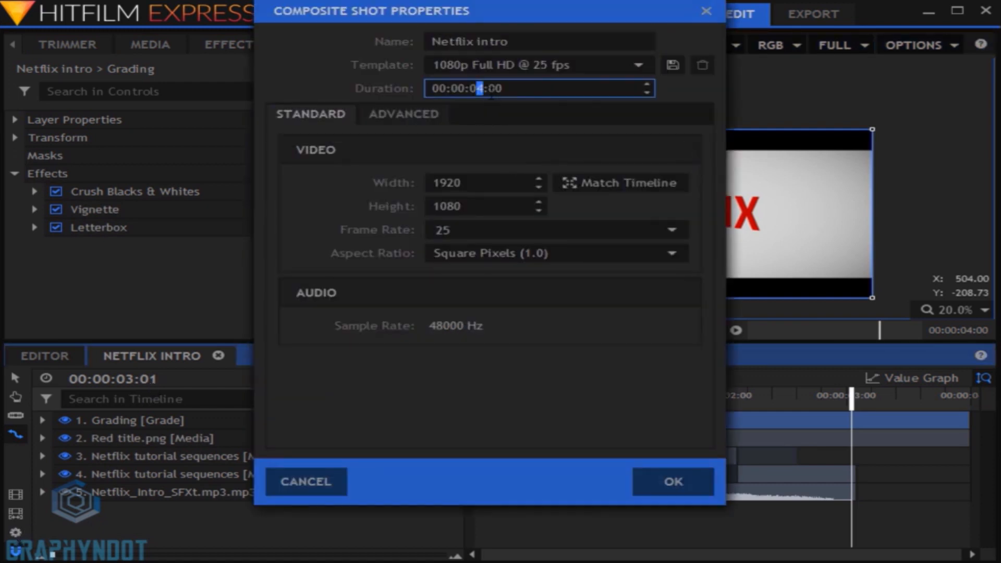
type("3")
key("BackSpace")
left_click(658, 489)
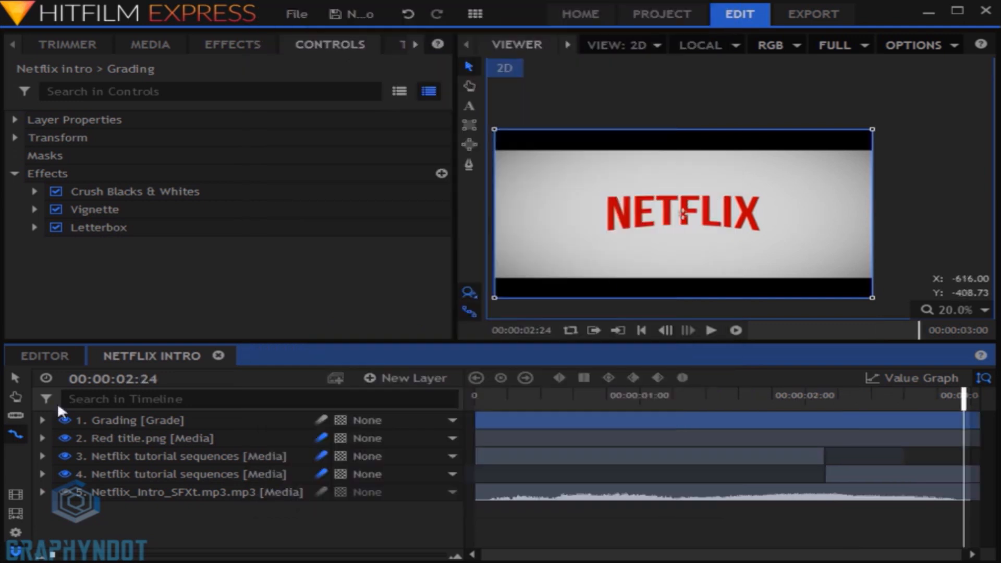
Step: Add the Netflix intro composite shot to the export queue and clear the finished task from the queue
left_click(14, 497)
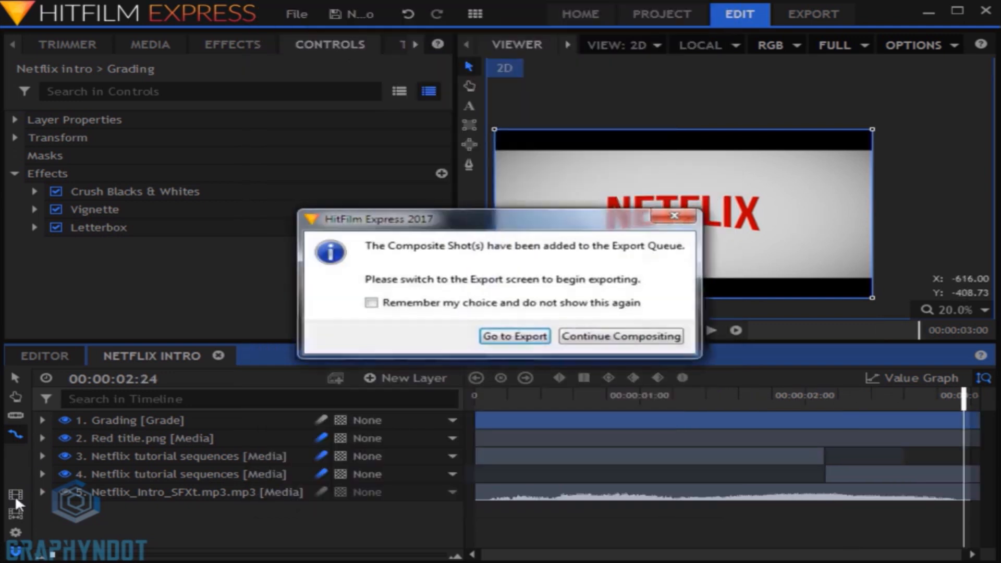
left_click(499, 338)
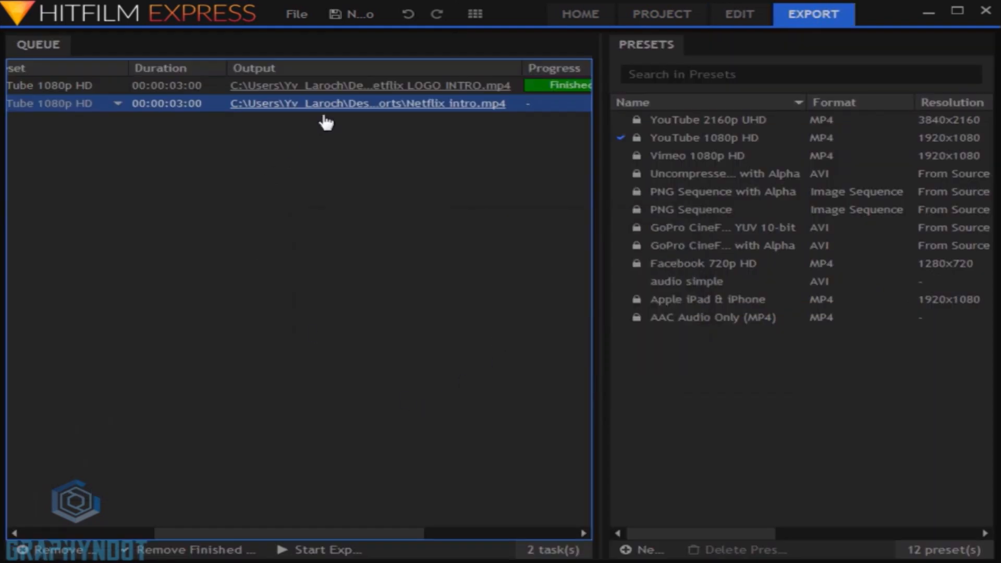
left_click(190, 550)
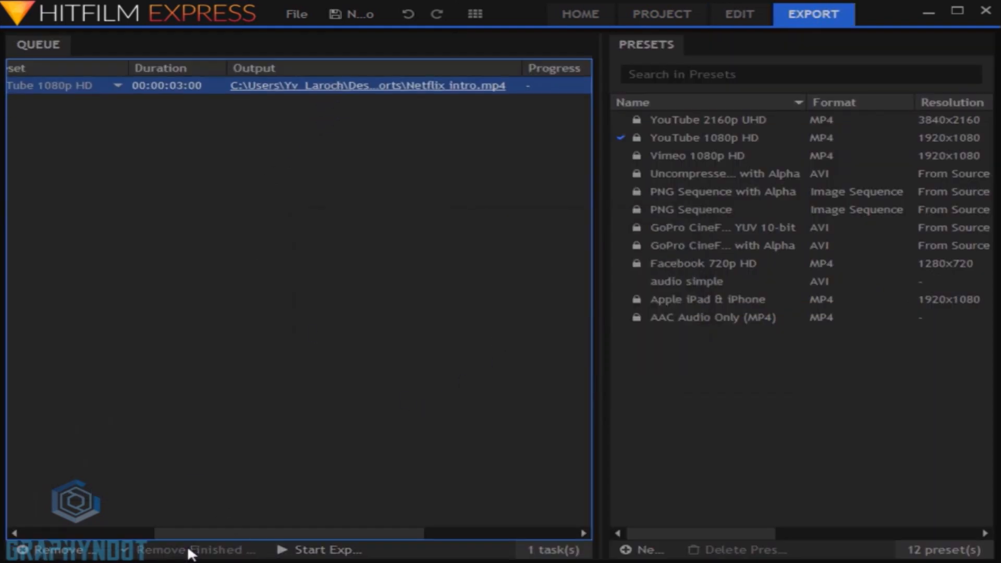
Step: Set the queued task's output to Netflix LOGO INTRO.mp4, replacing the existing file, and start the export
left_click(416, 86)
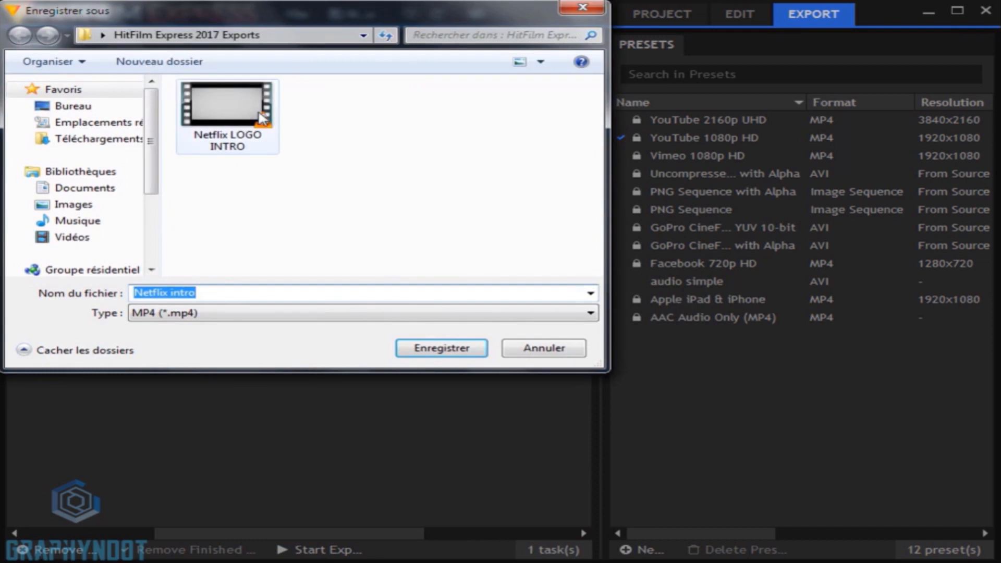
left_click(227, 115)
left_click(428, 349)
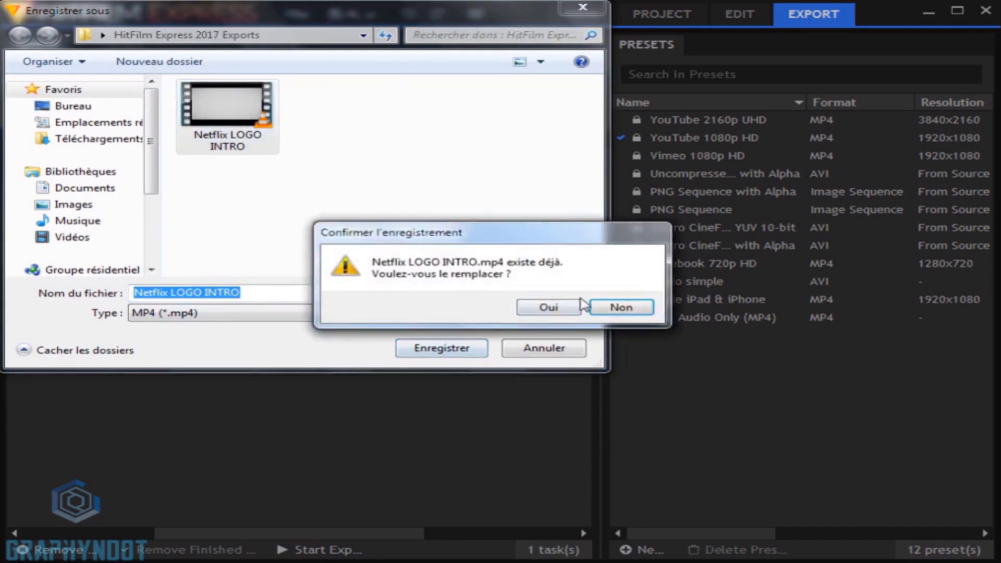
left_click(560, 311)
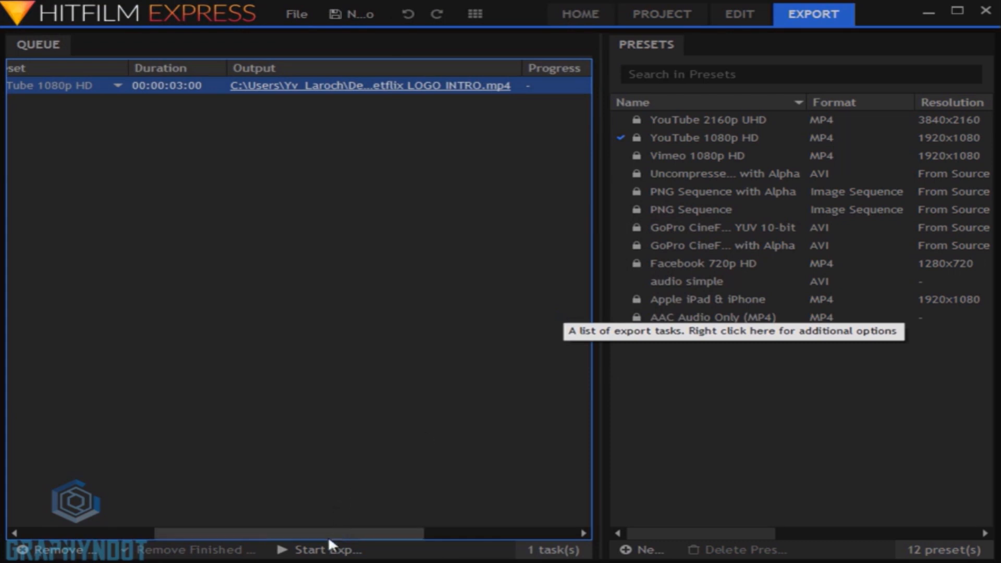
left_click(301, 552)
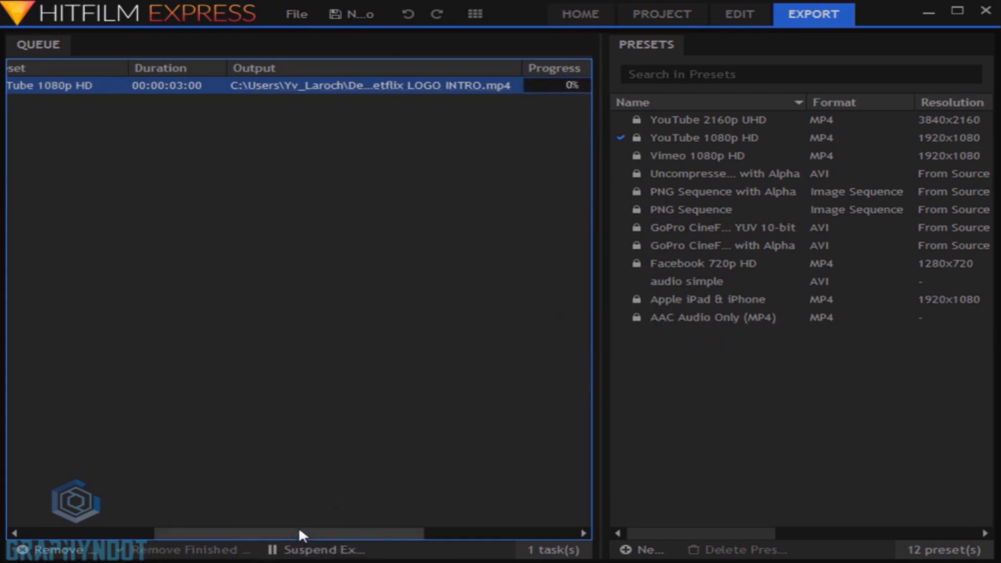
left_click_drag(302, 532, 448, 532)
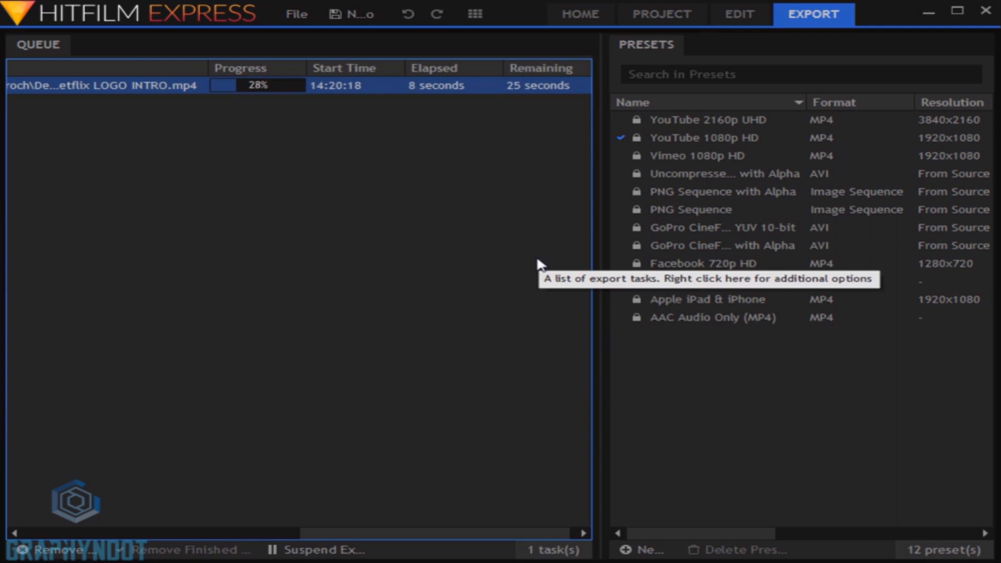